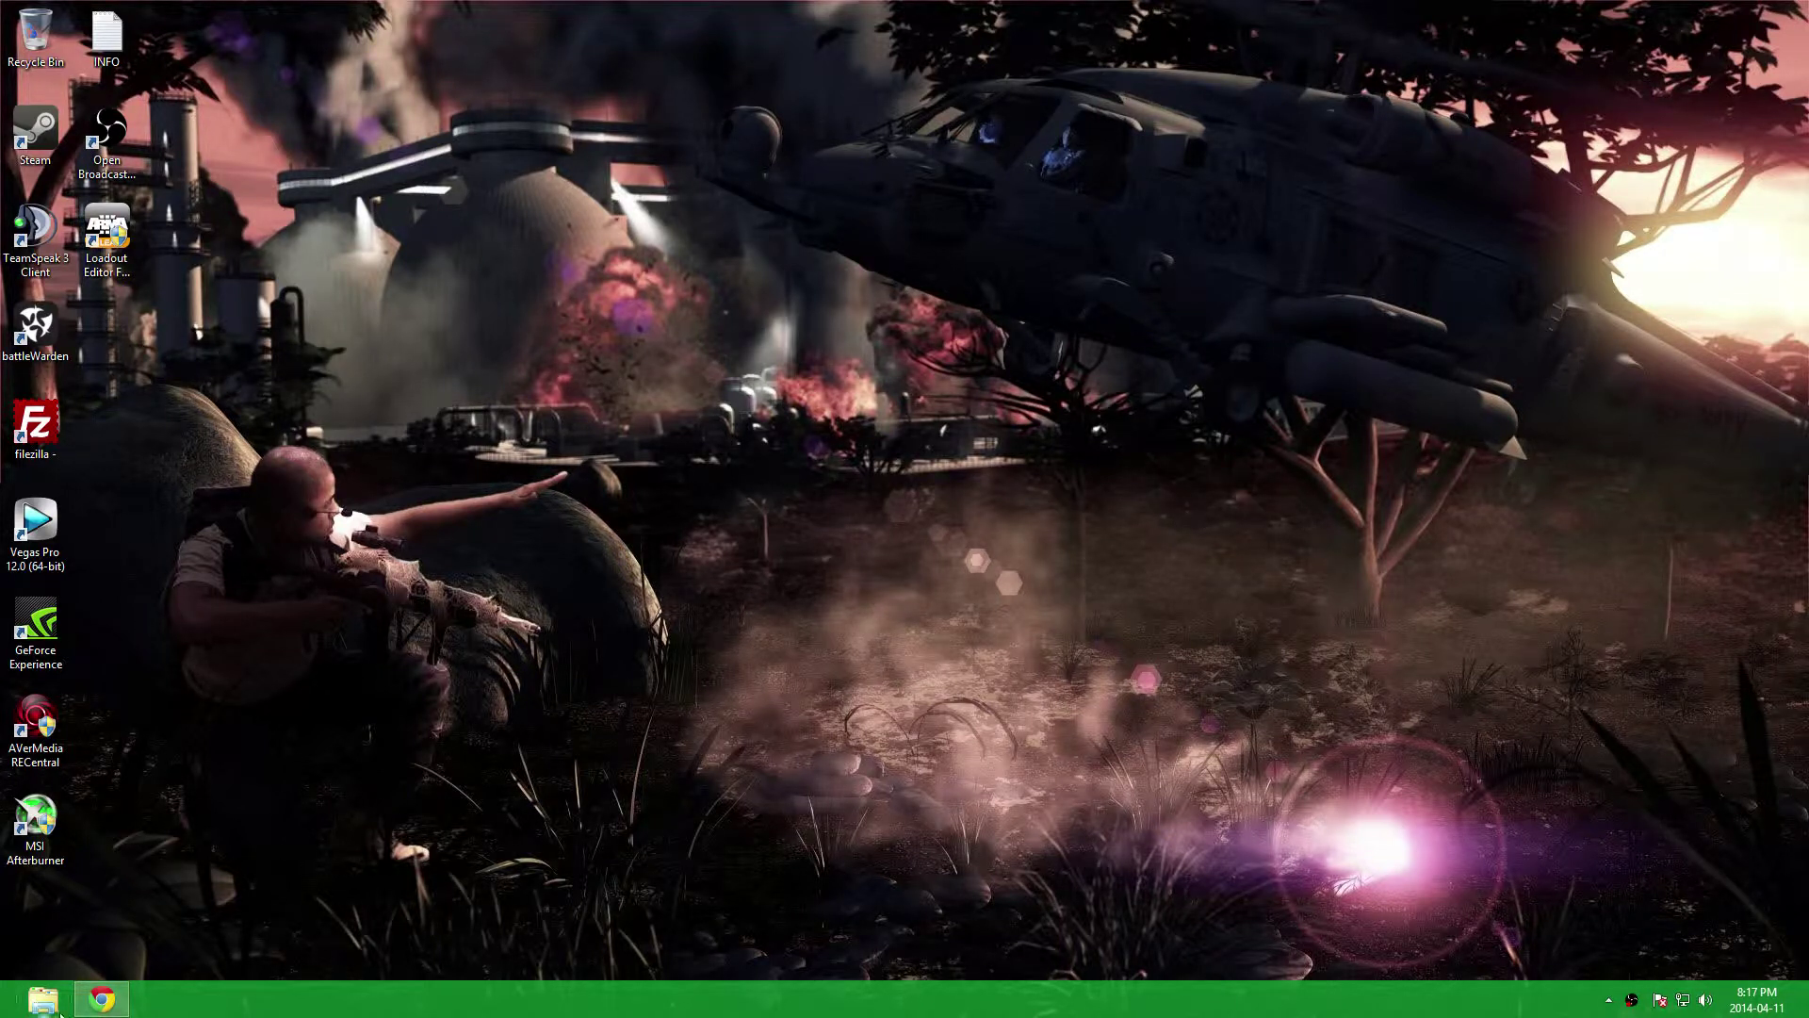
Step: Switch to Chrome and download the play.withSIX client for Windows from the withSIX site
{"action": "left_click", "coordinate": [102, 999]}
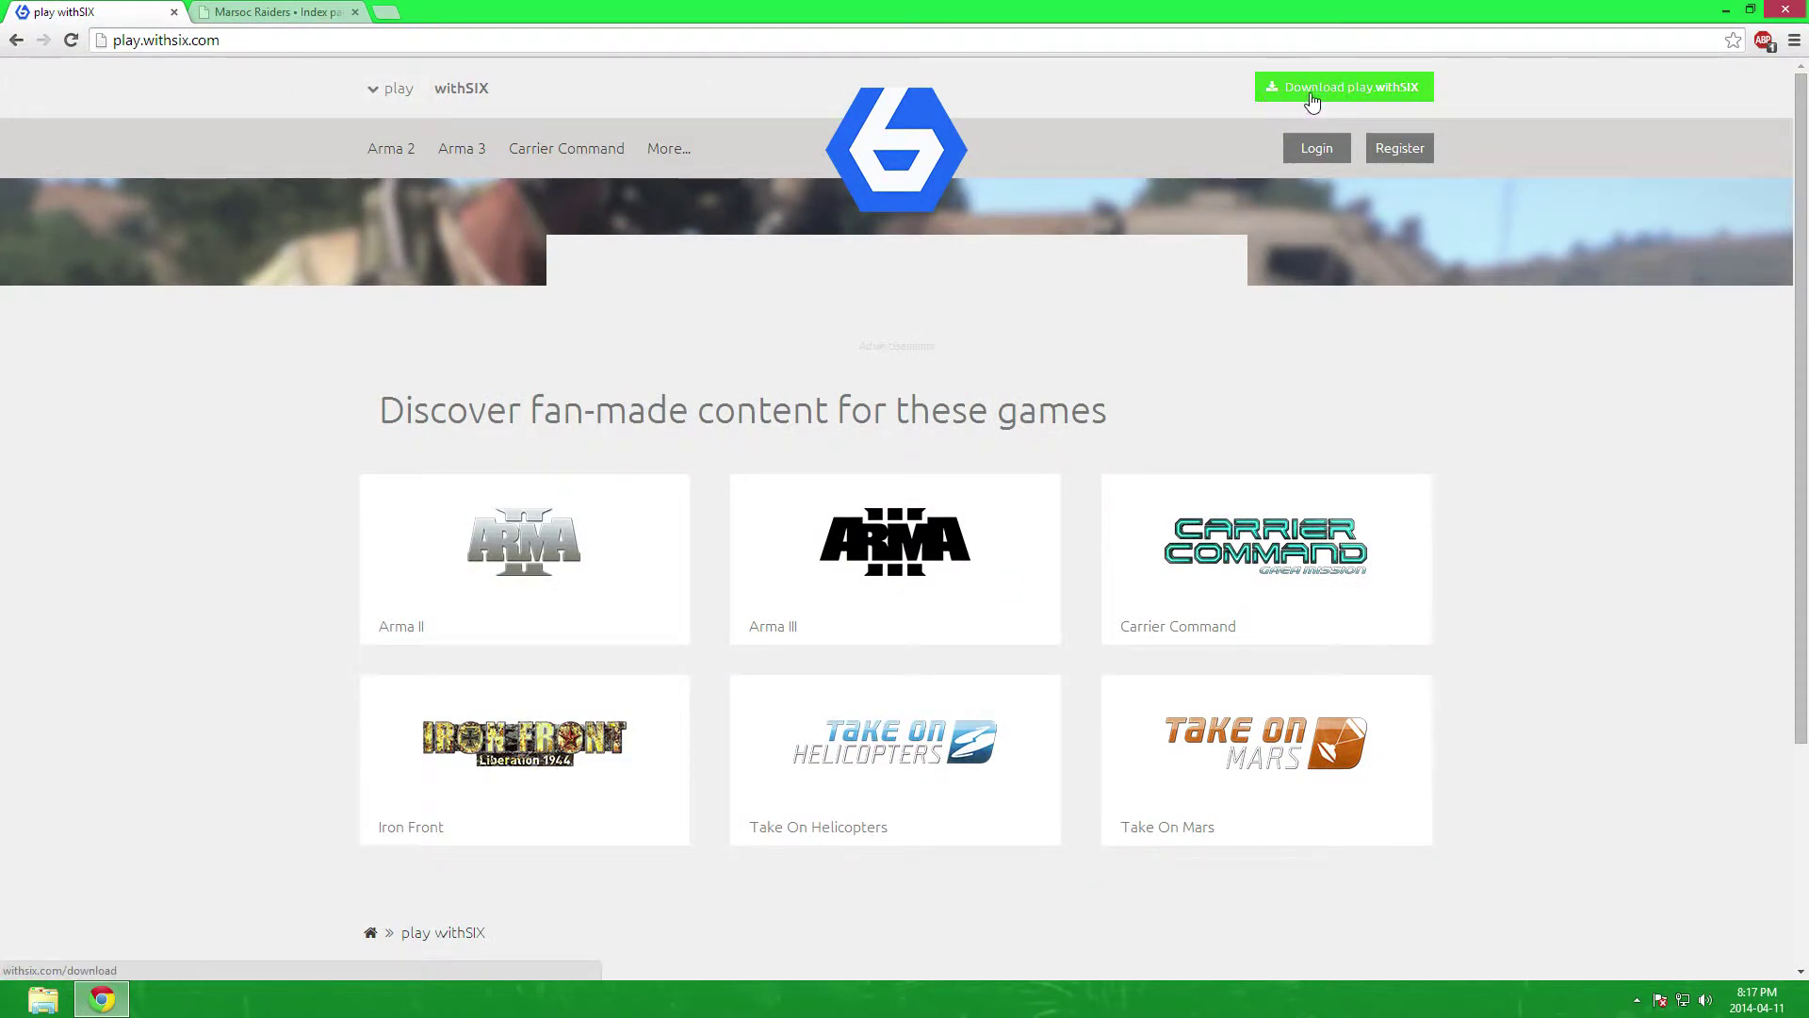
{"action": "left_click", "coordinate": [1376, 99]}
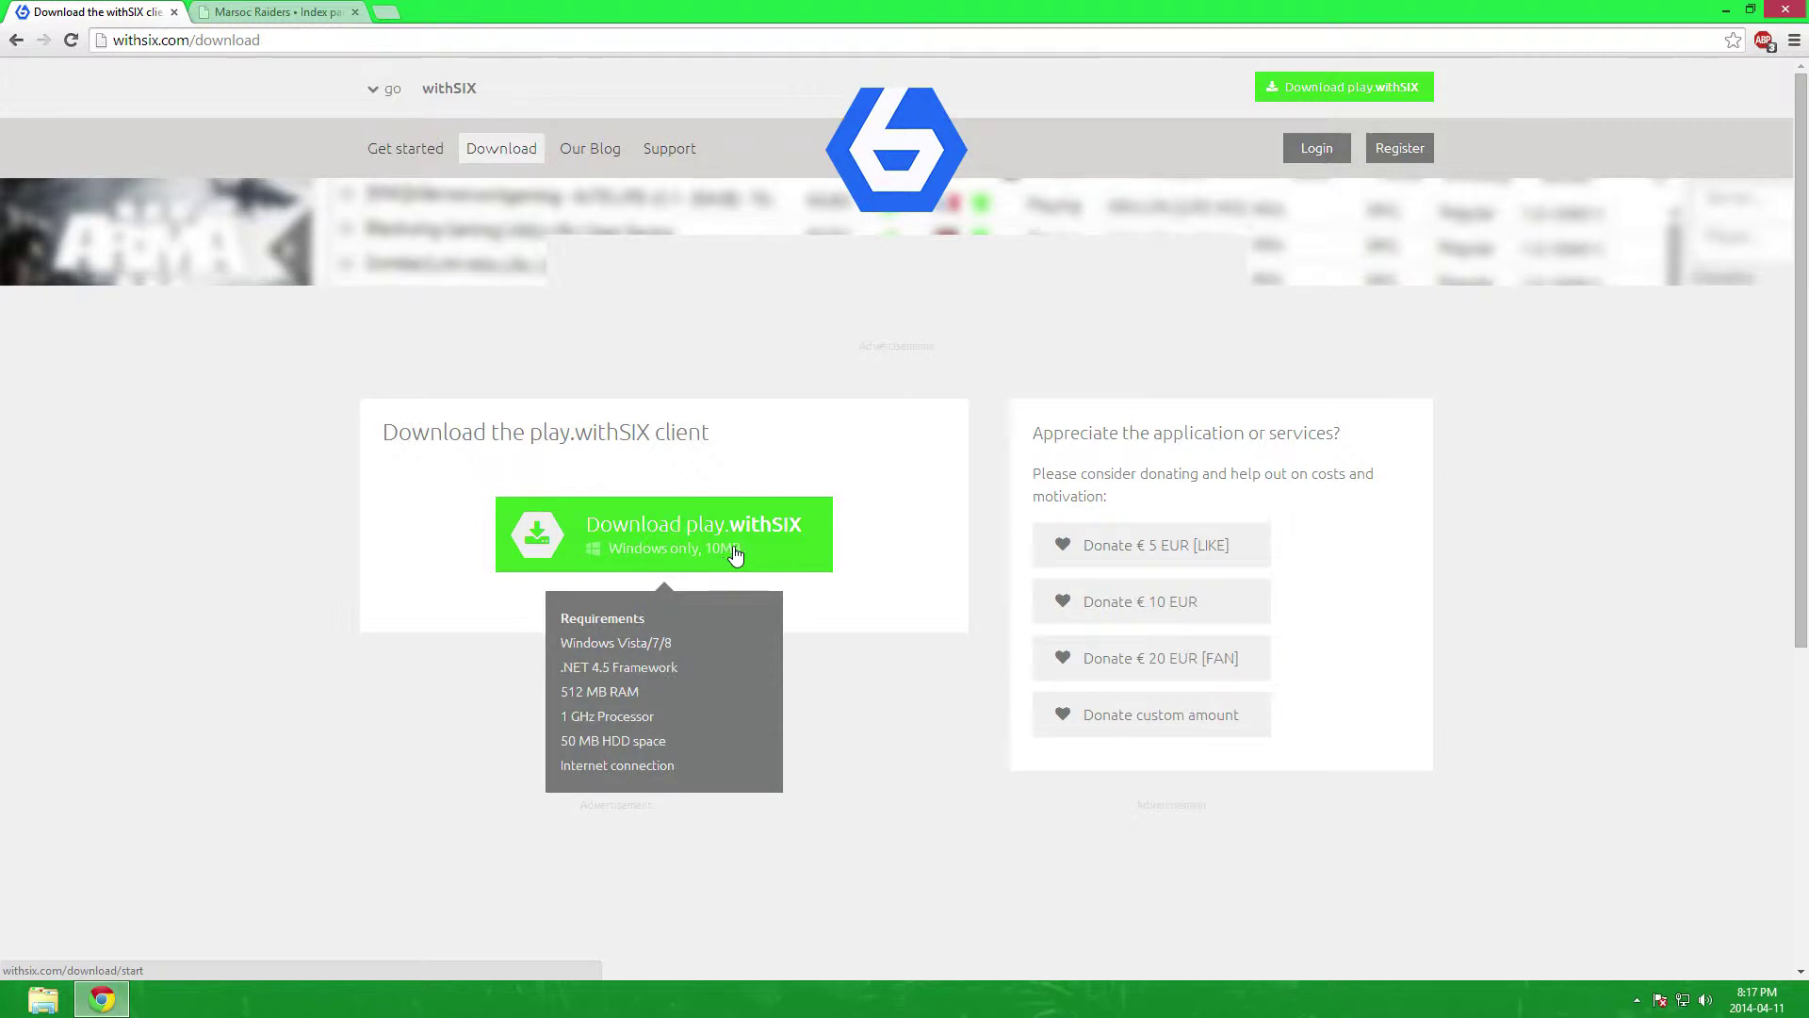
{"action": "left_click", "coordinate": [736, 556]}
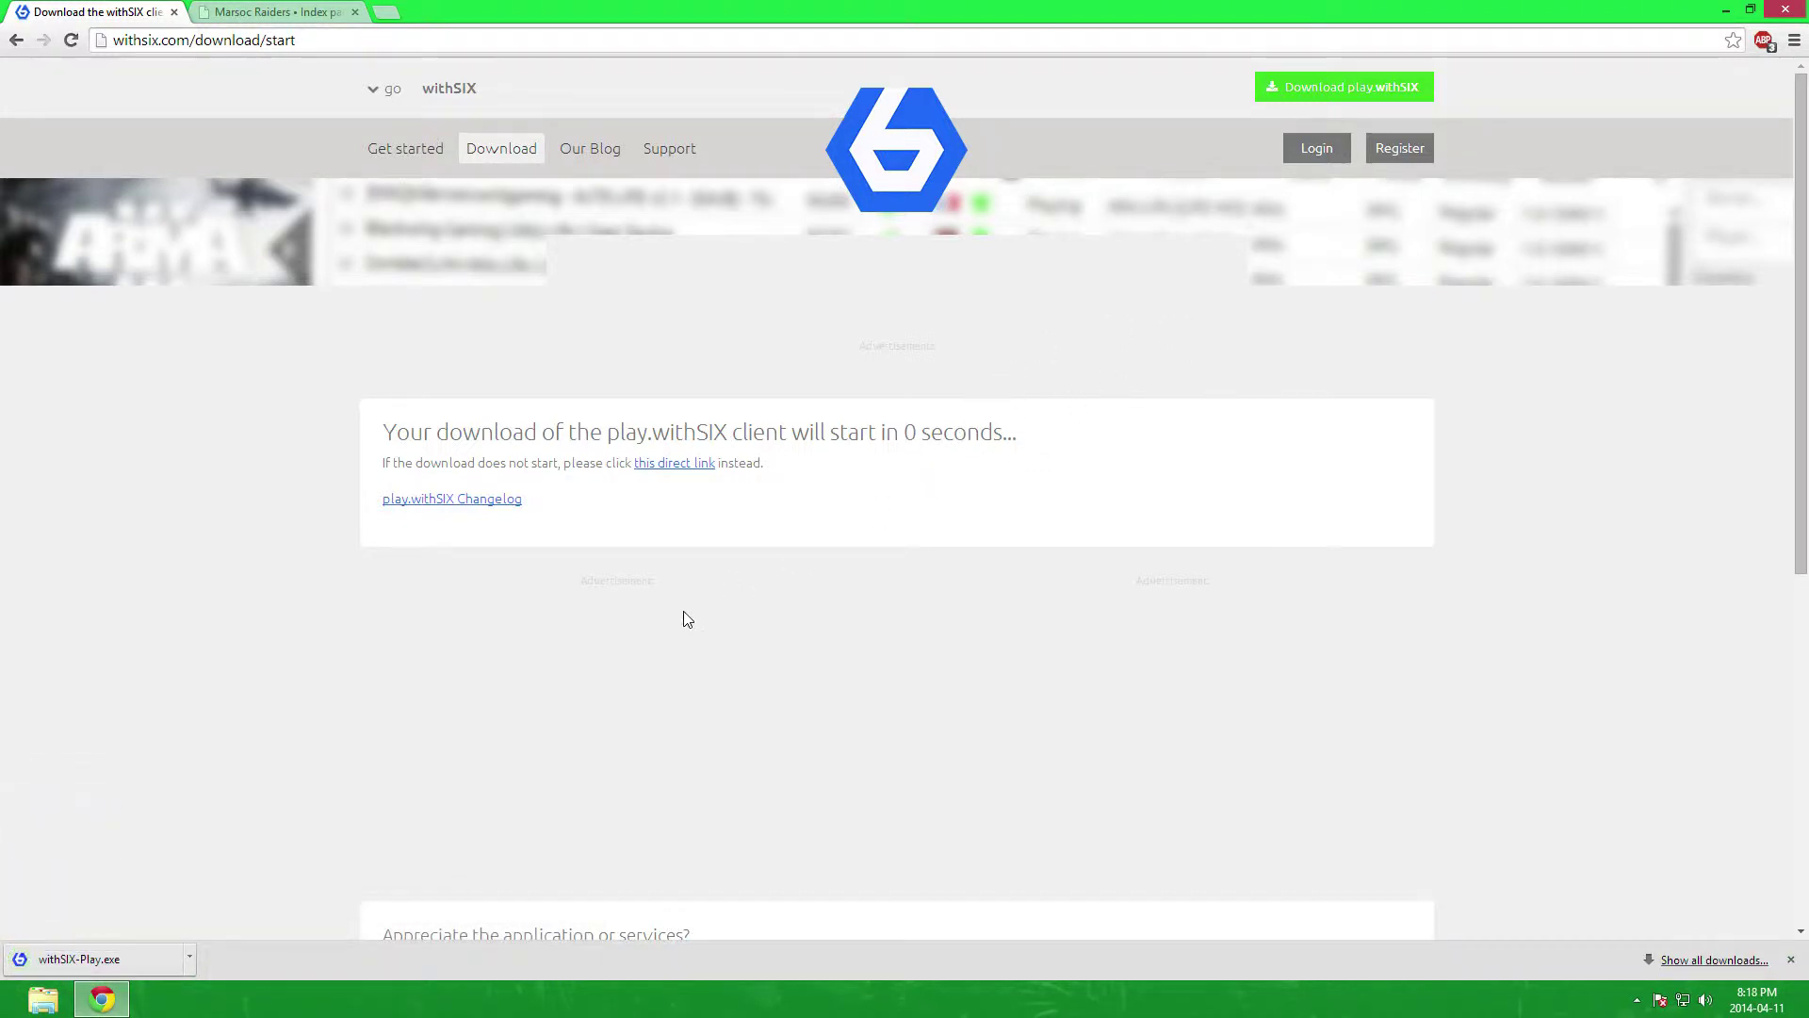
Step: Run the downloaded withSIX-Play.exe, allowing its AwesomiumSetup prerequisite to install, and accept the SIX-Networks user agreement
{"action": "right_click", "coordinate": [130, 965]}
{"action": "left_click", "coordinate": [175, 863]}
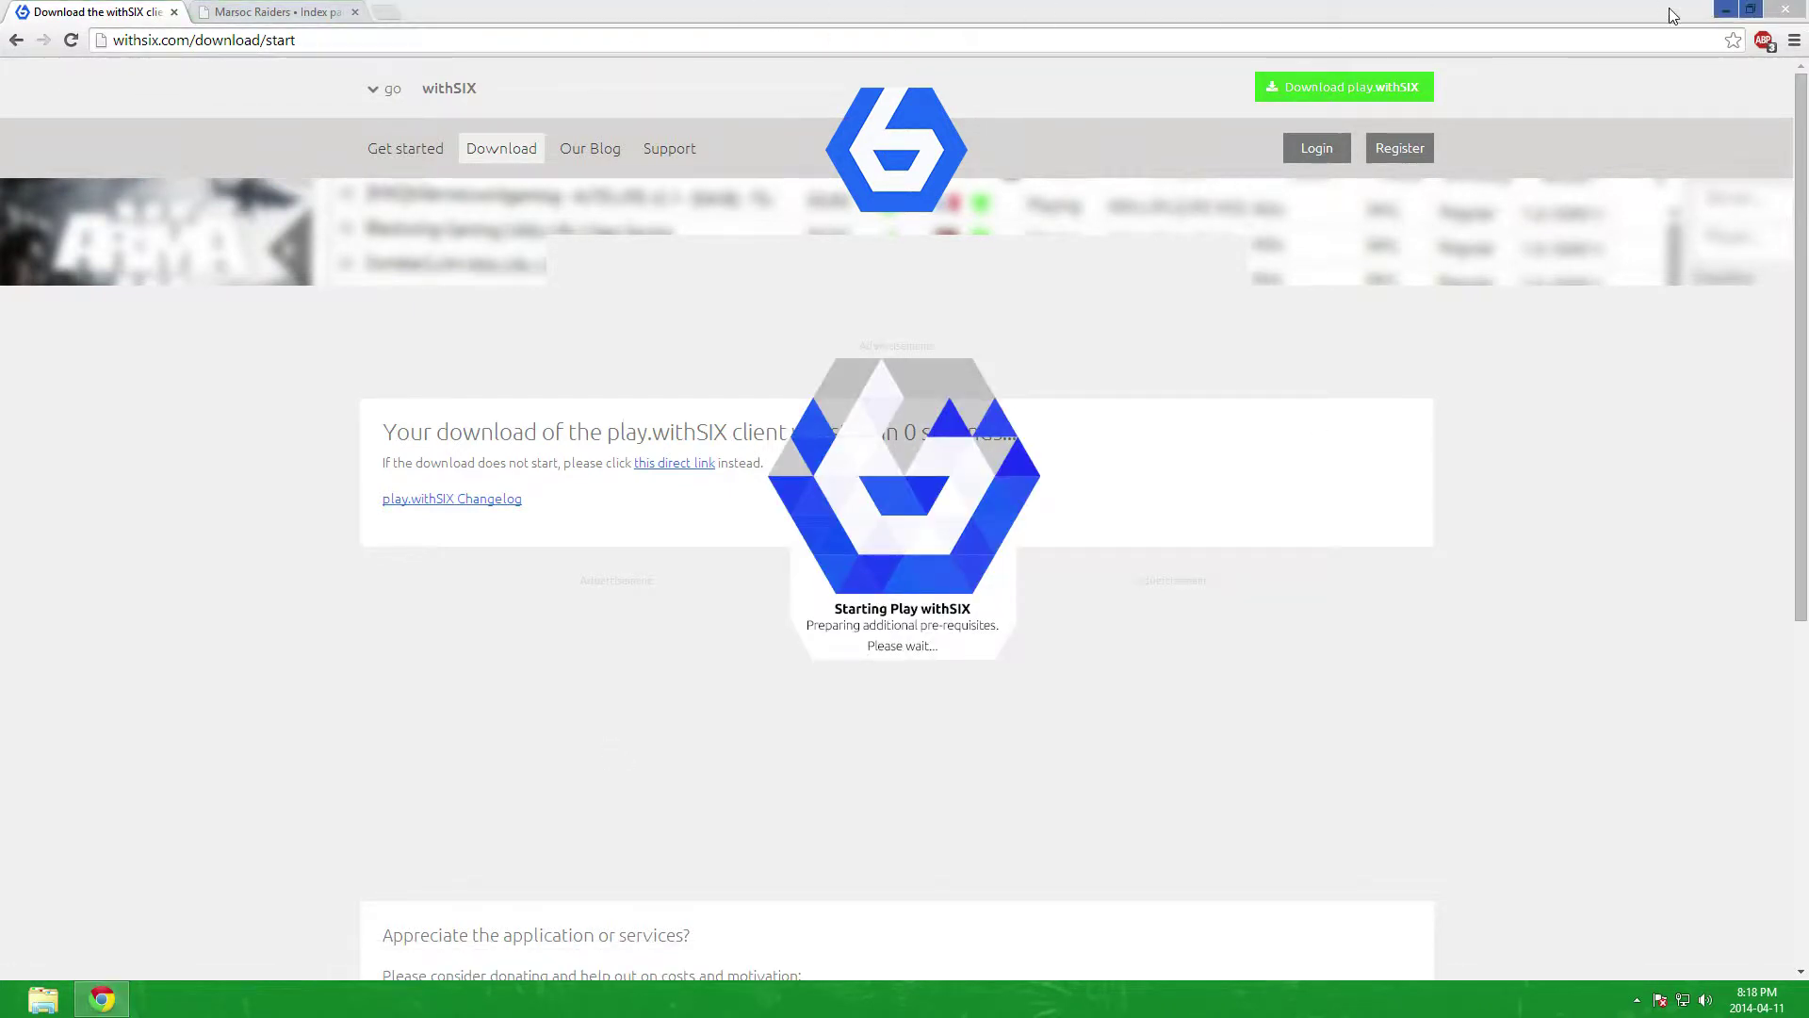
{"action": "left_click", "coordinate": [1727, 9]}
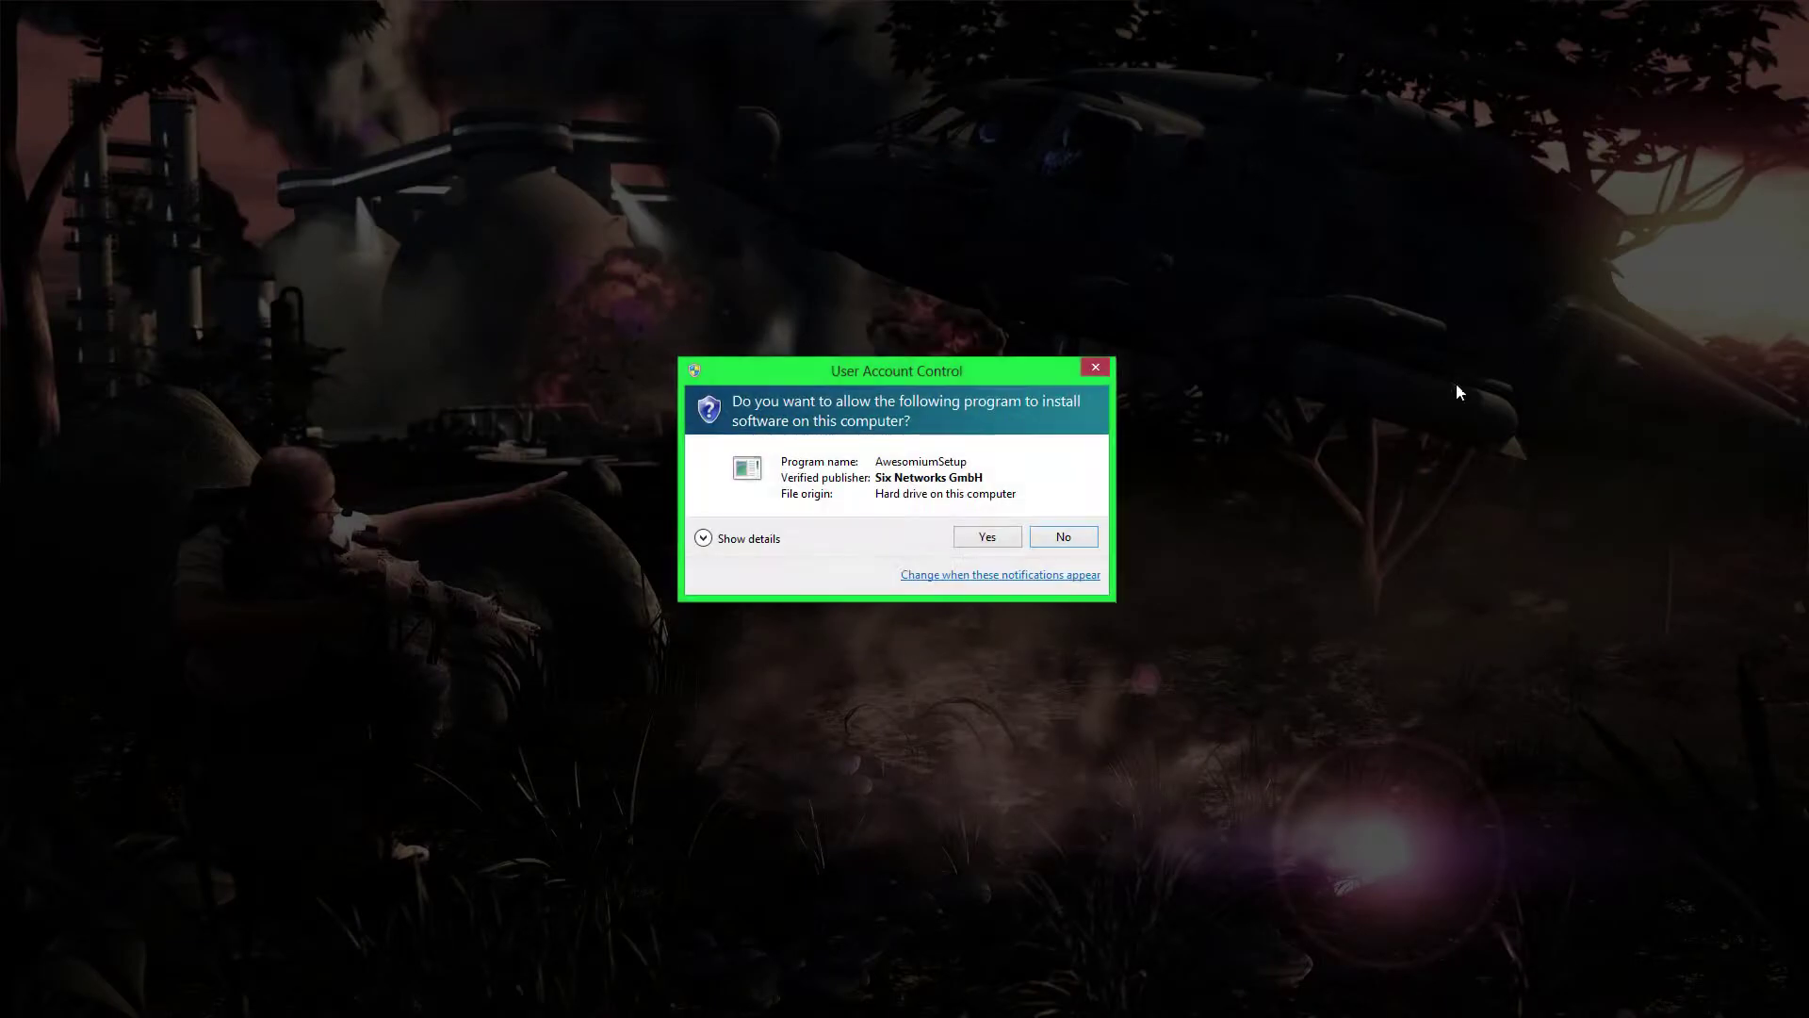
{"action": "left_click", "coordinate": [1015, 539]}
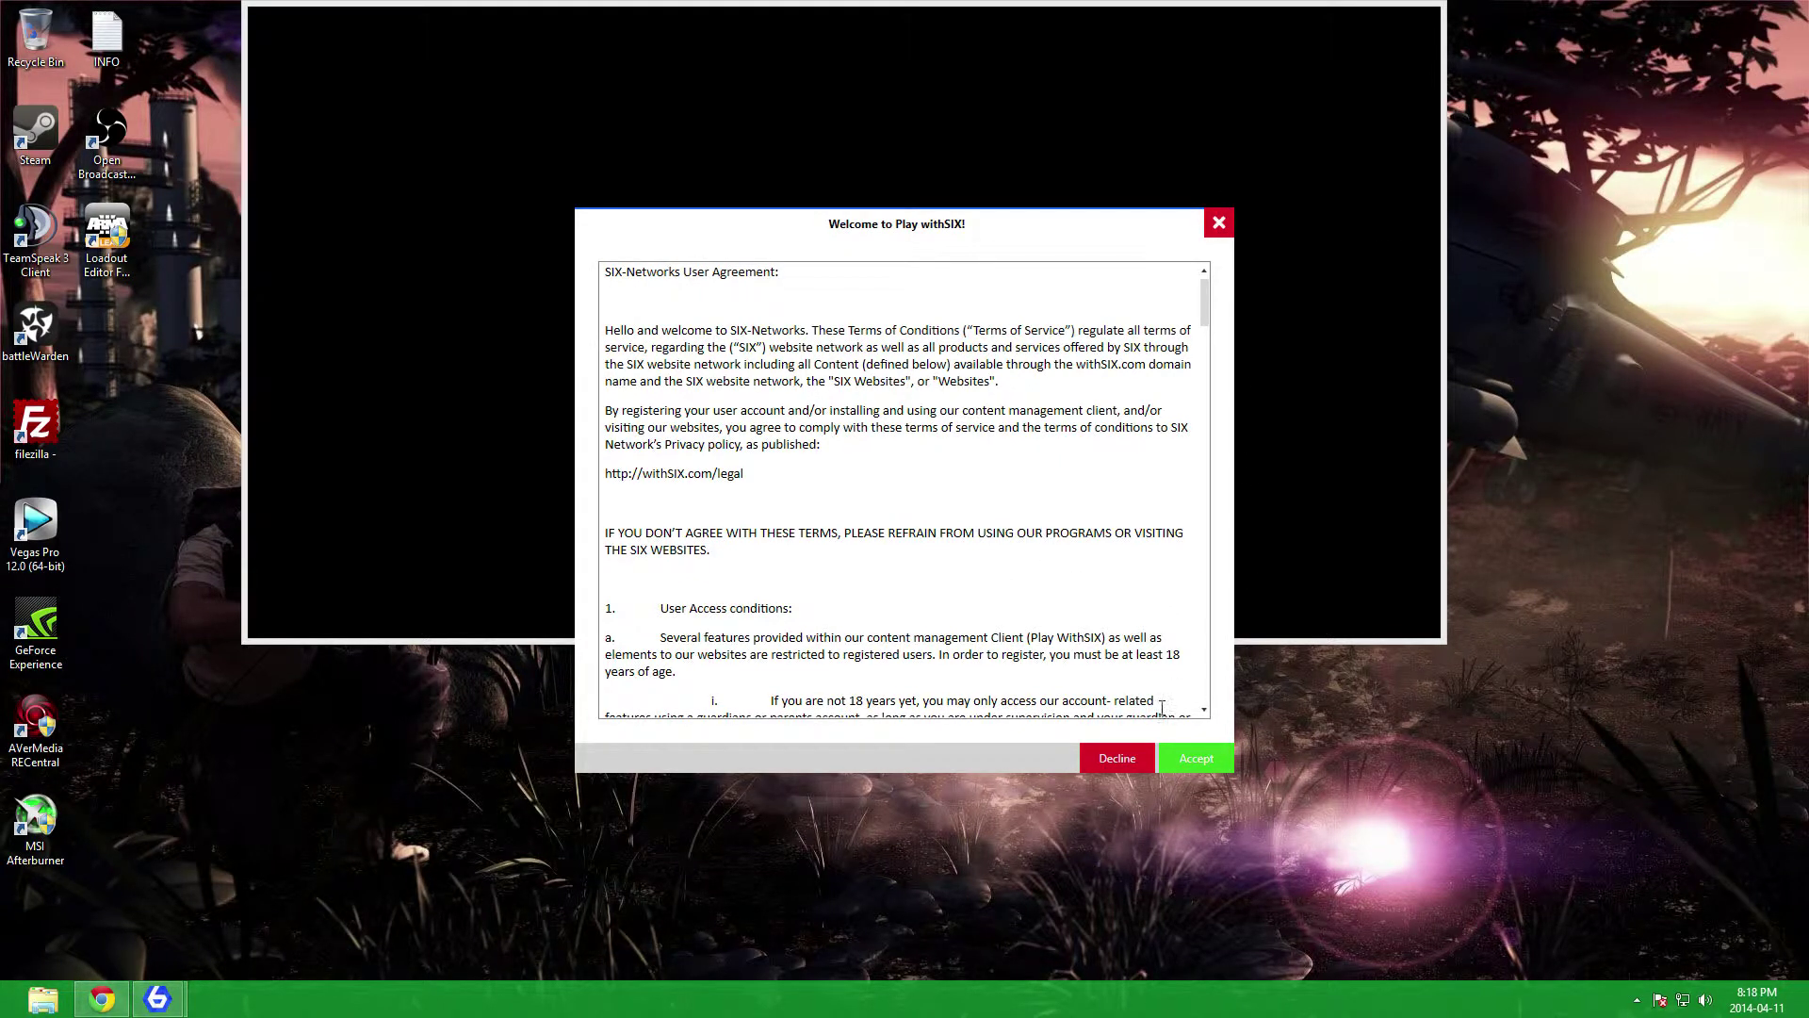
{"action": "left_click", "coordinate": [1198, 761]}
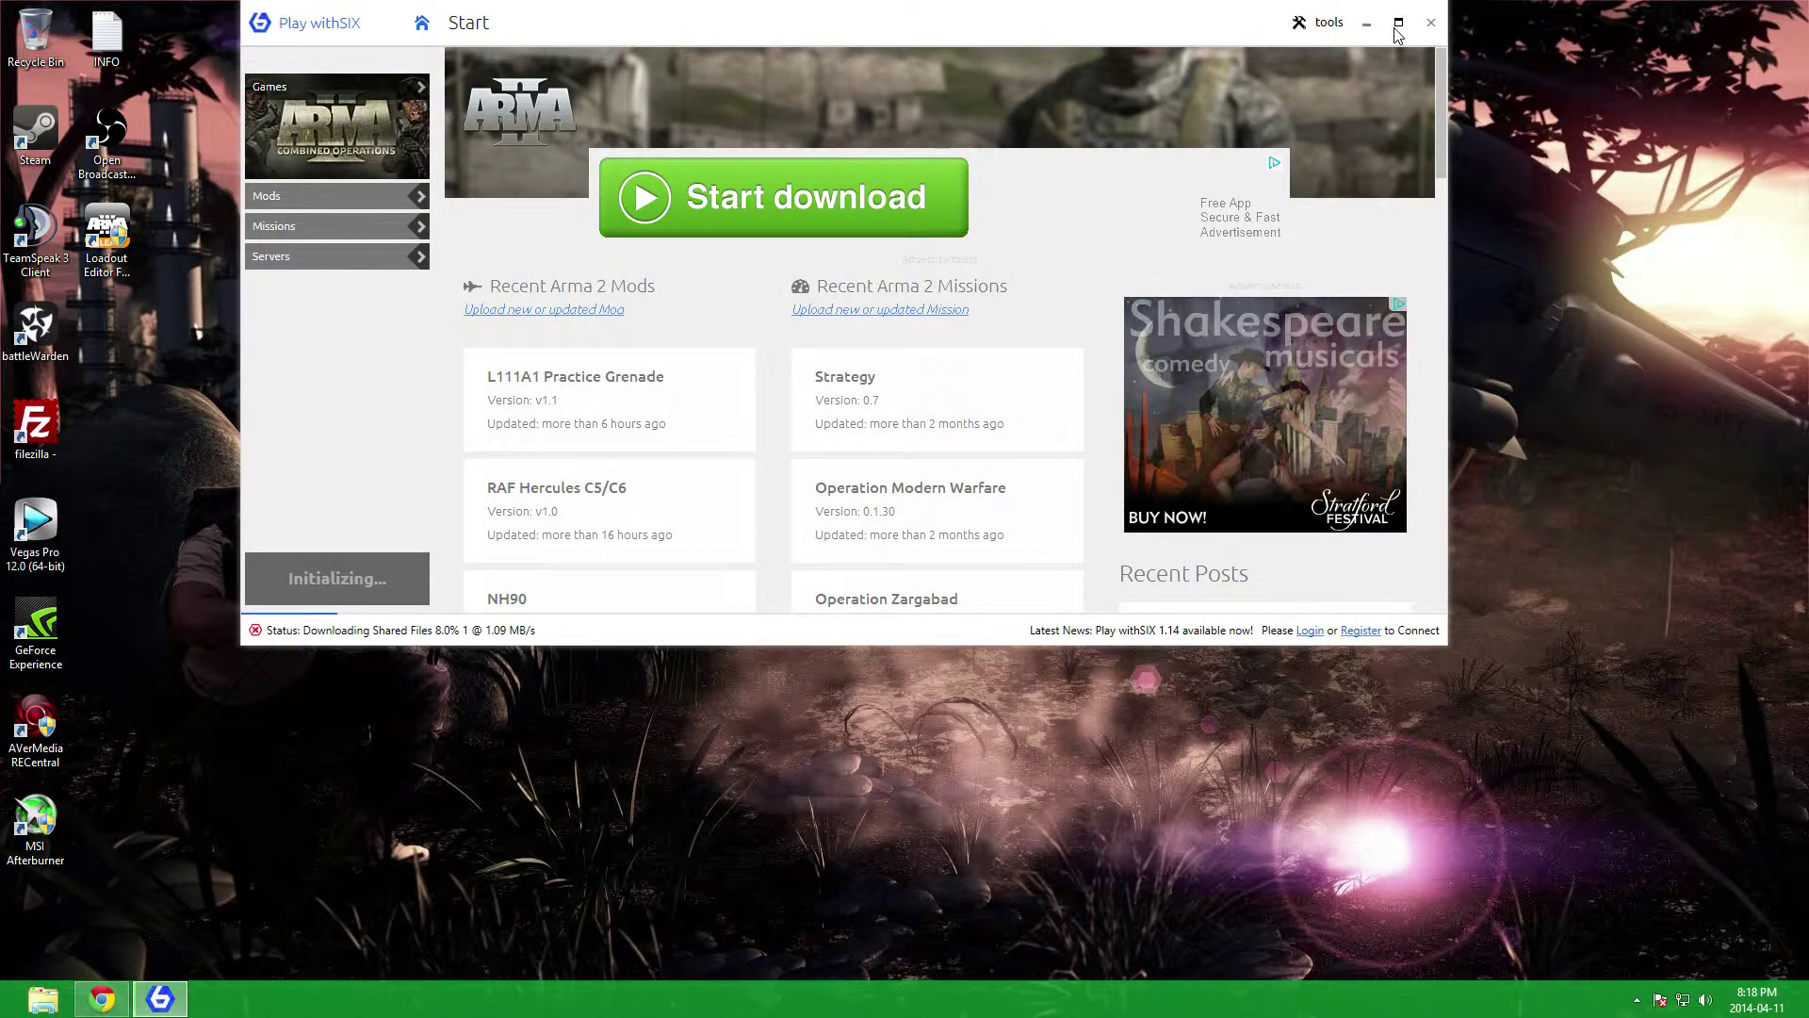
Step: Maximize the Play withSIX window and choose the installed ARMA 3 as the active game
{"action": "left_click", "coordinate": [1399, 24]}
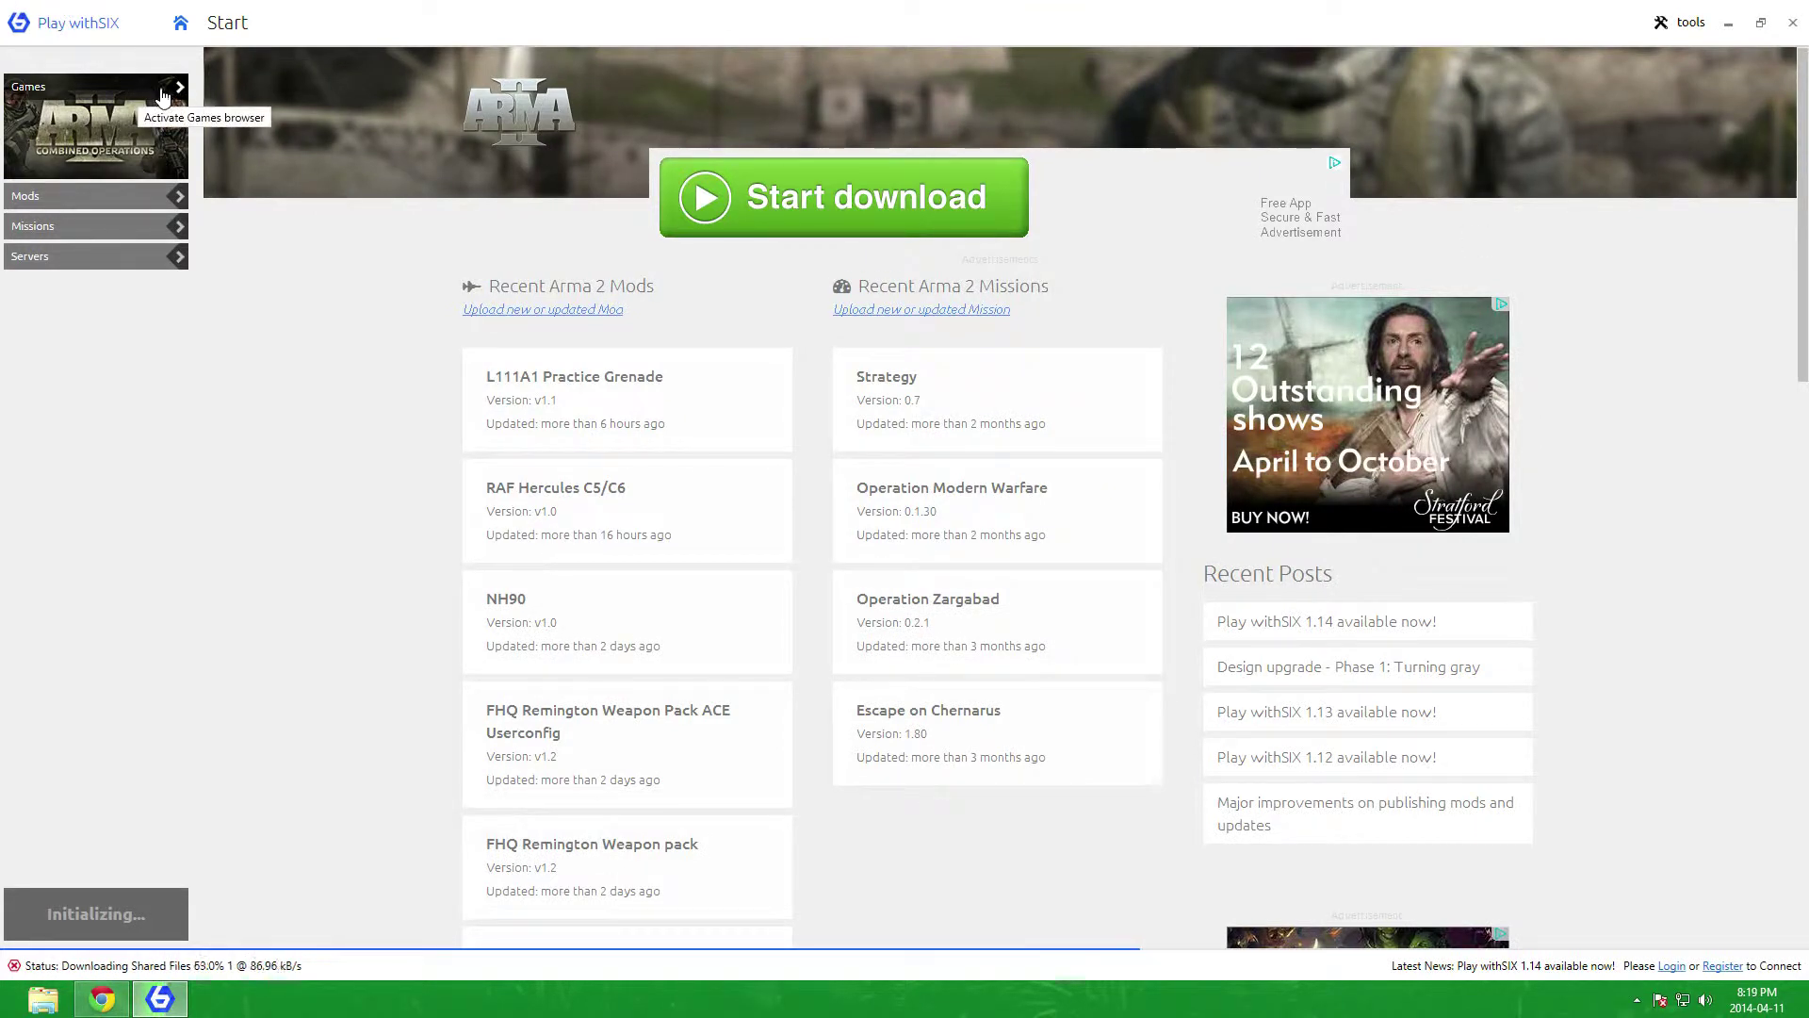
{"action": "left_click", "coordinate": [178, 88]}
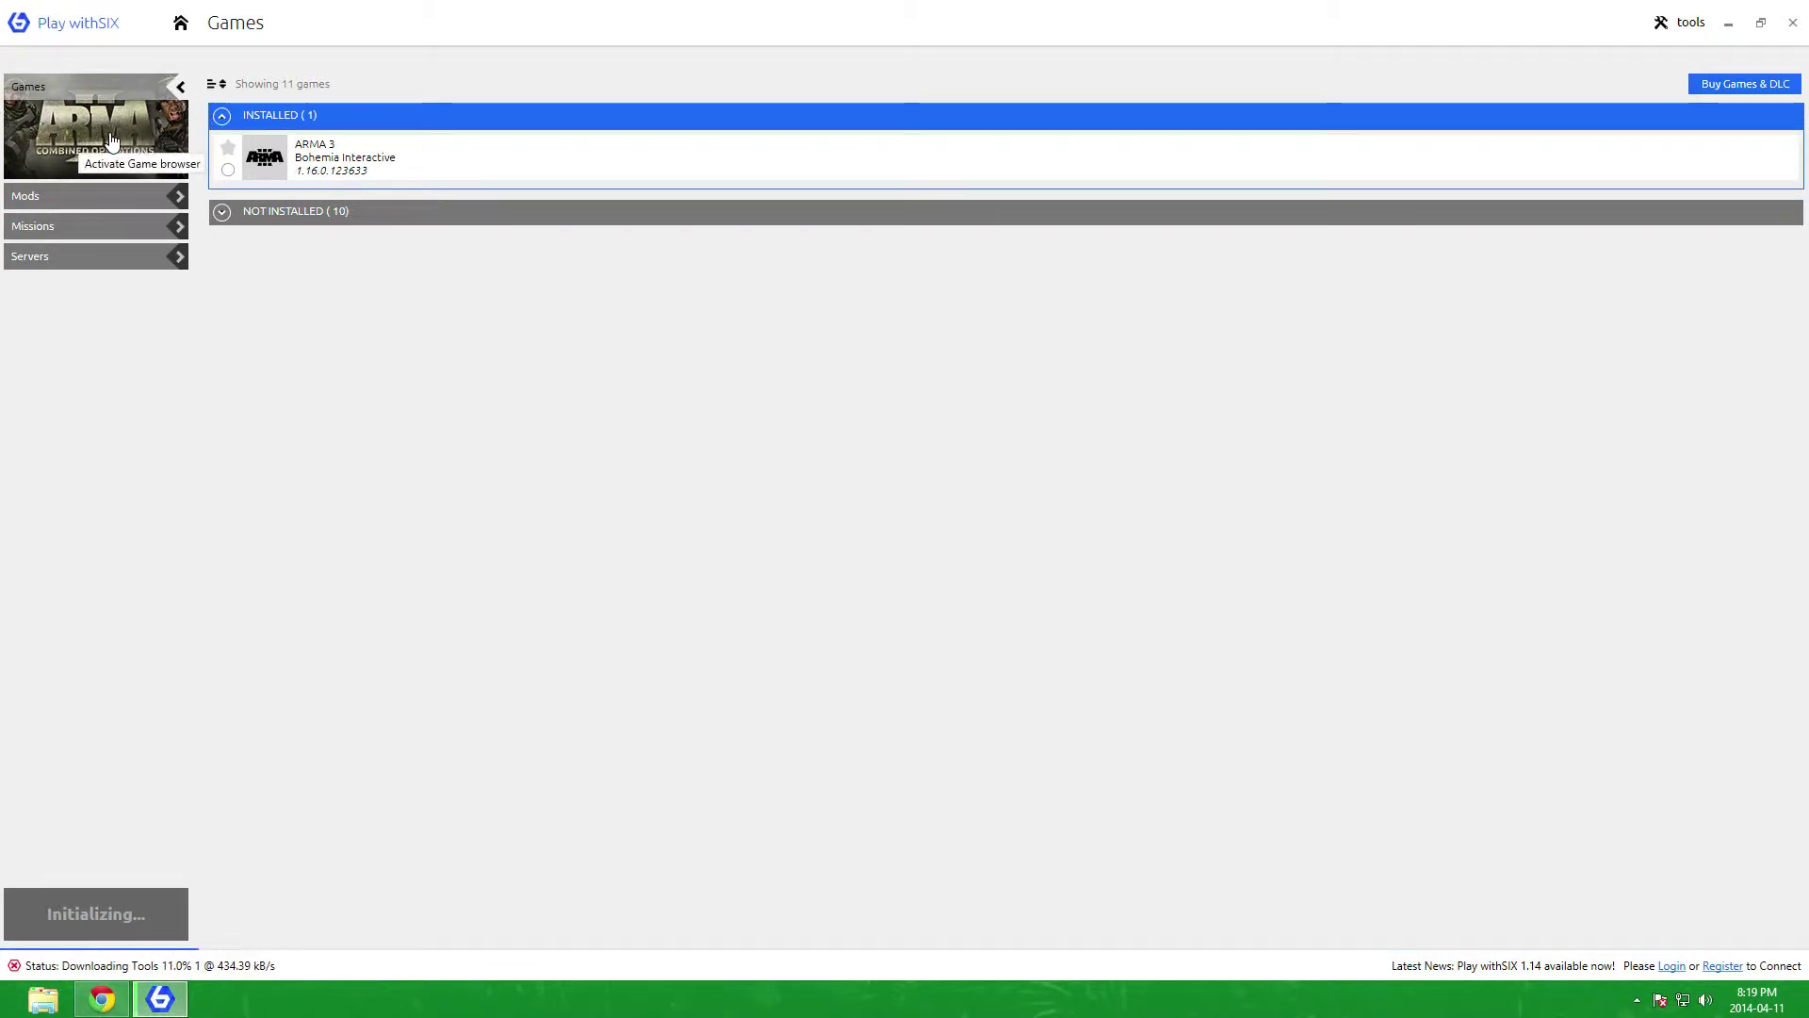
{"action": "double_click", "coordinate": [352, 167]}
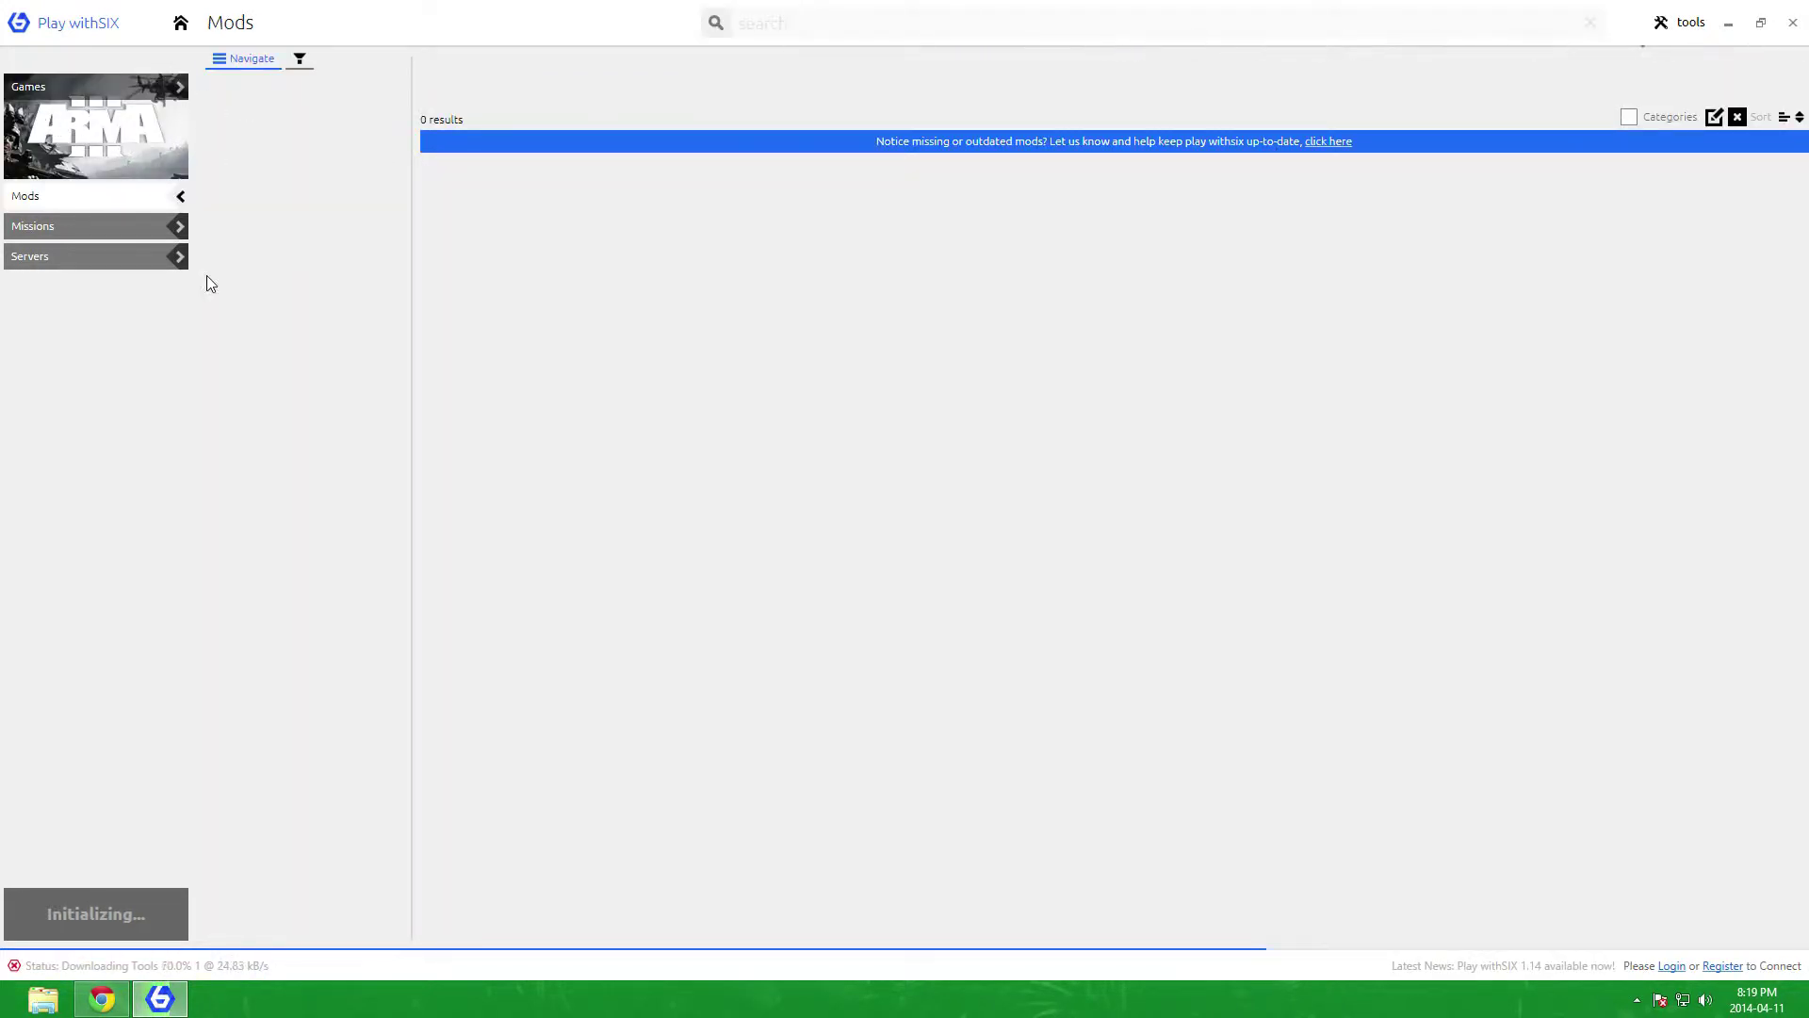
Step: Check Play withSIX for updates and acknowledge the downloaded software update
{"action": "left_click", "coordinate": [1683, 24]}
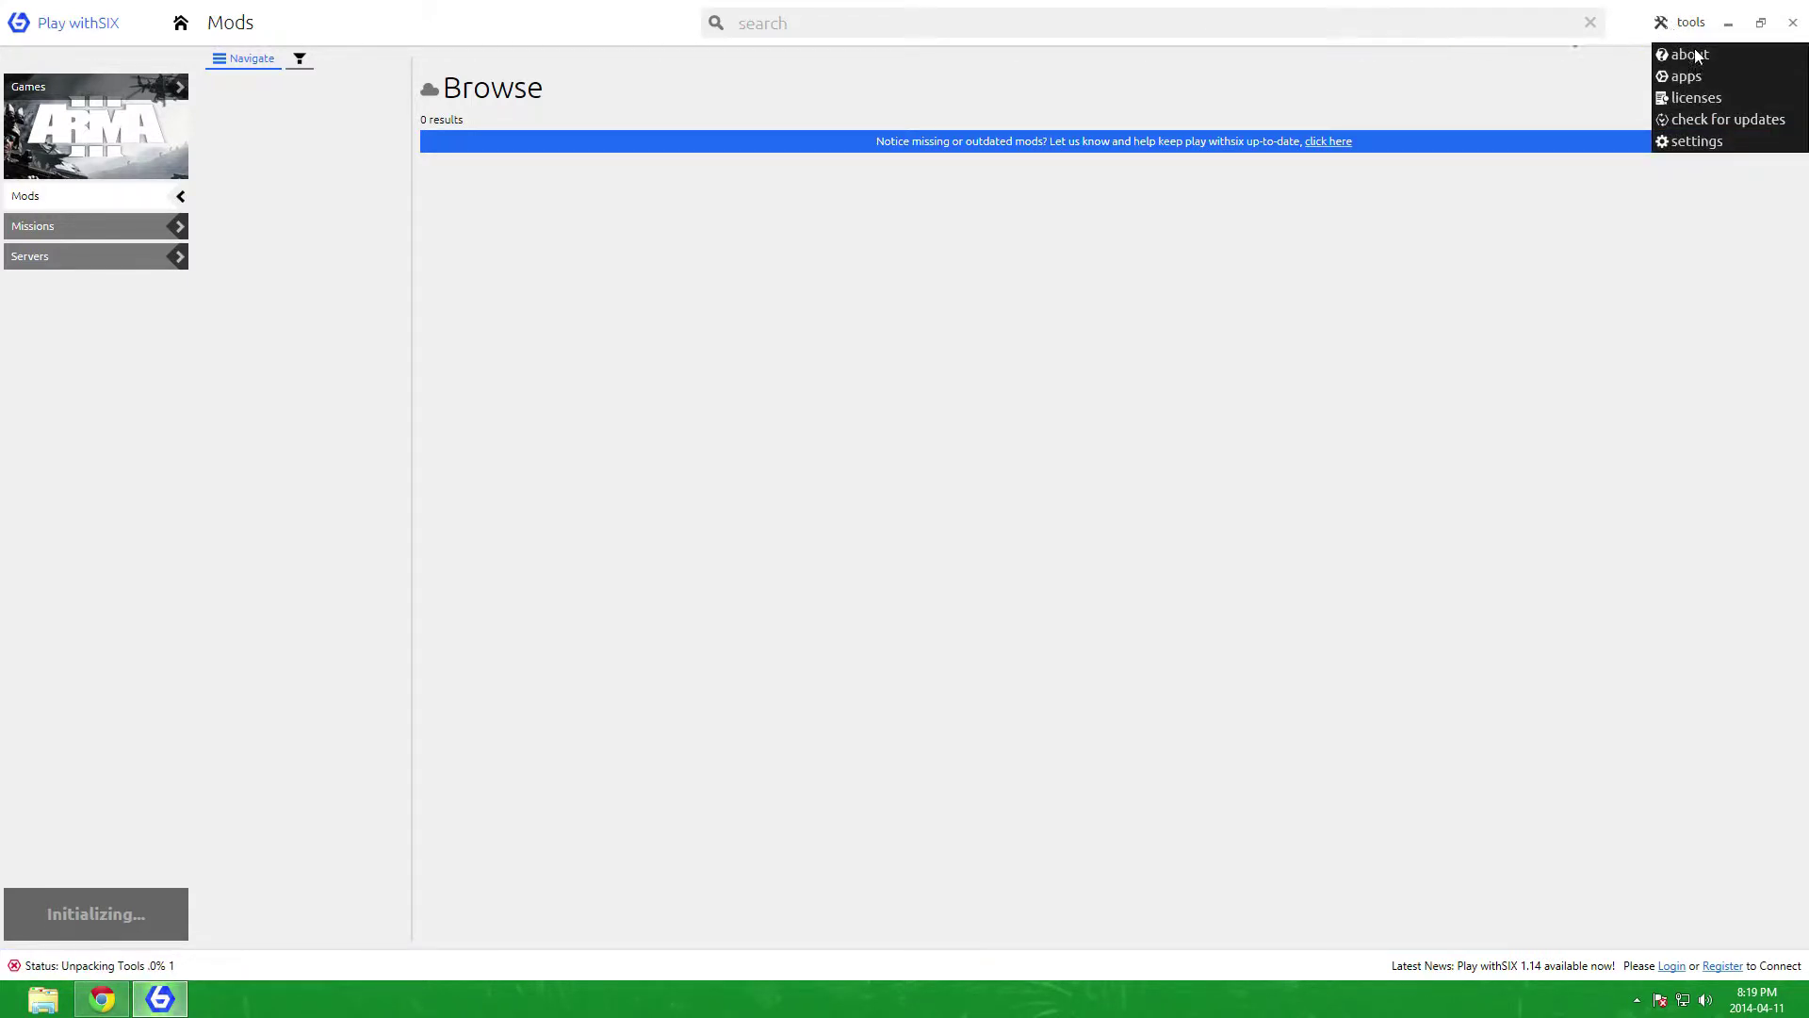
{"action": "left_click", "coordinate": [1699, 121]}
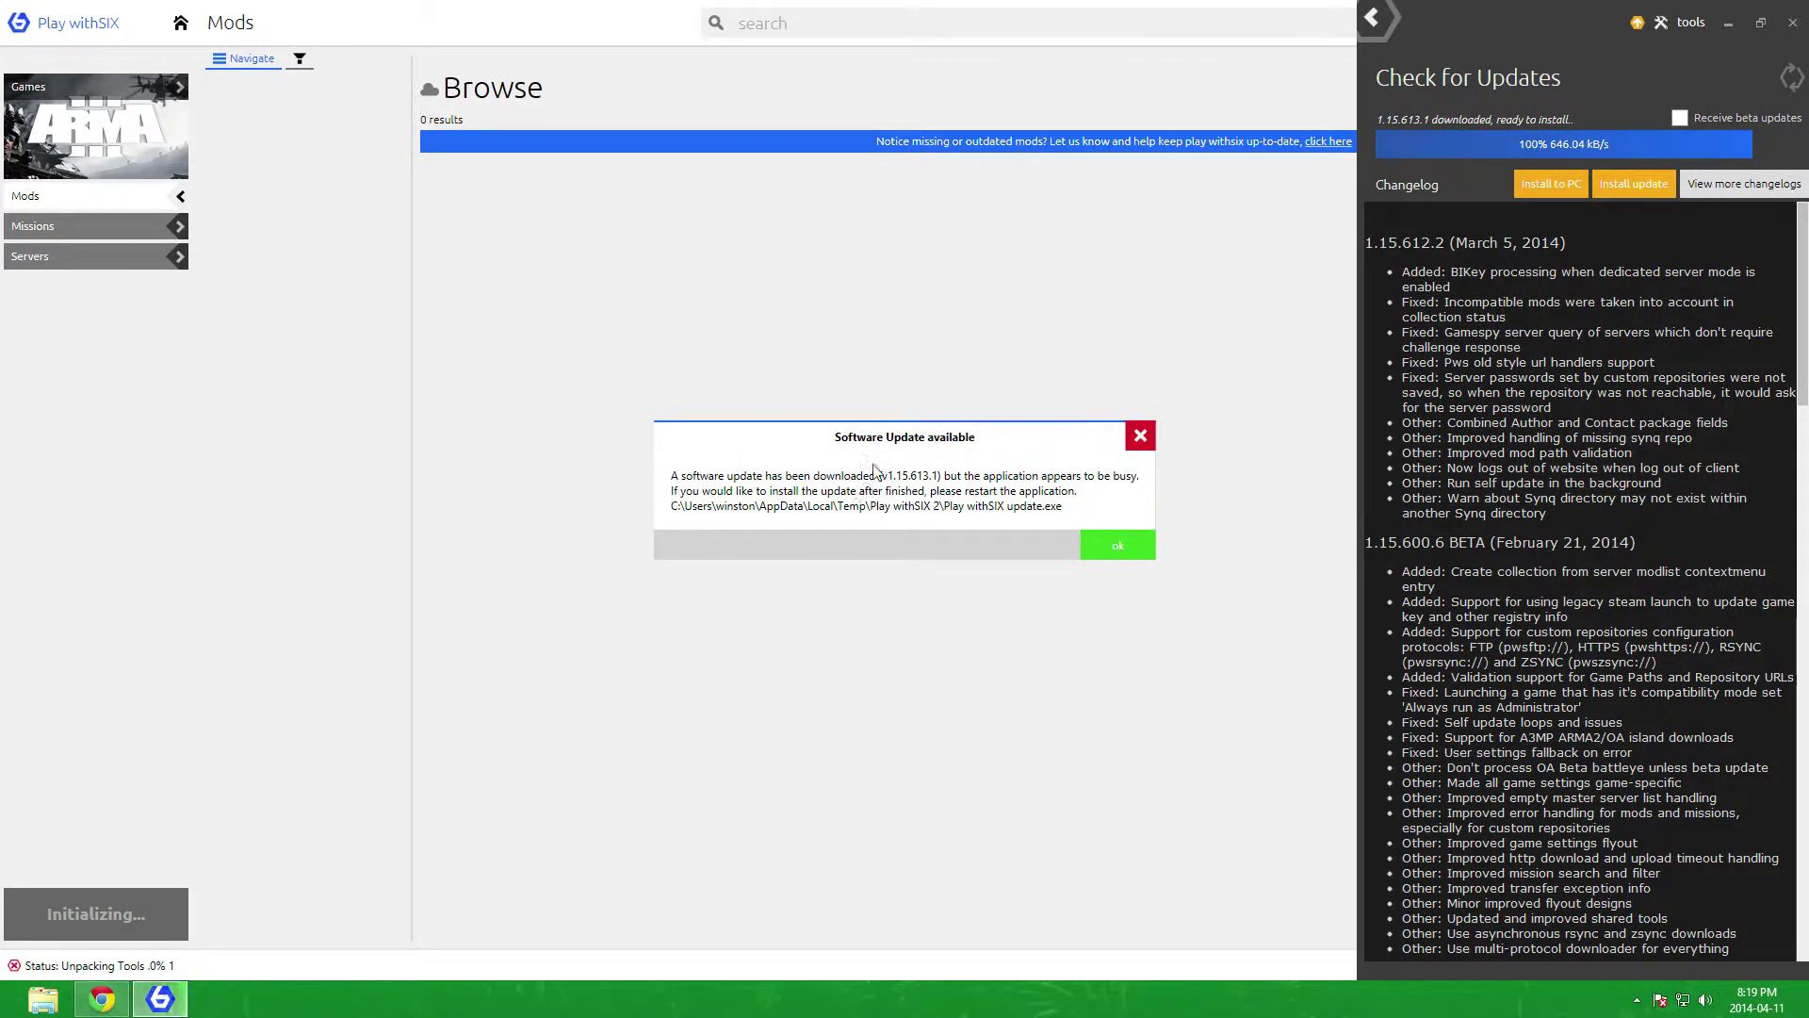
{"action": "left_click", "coordinate": [1129, 533]}
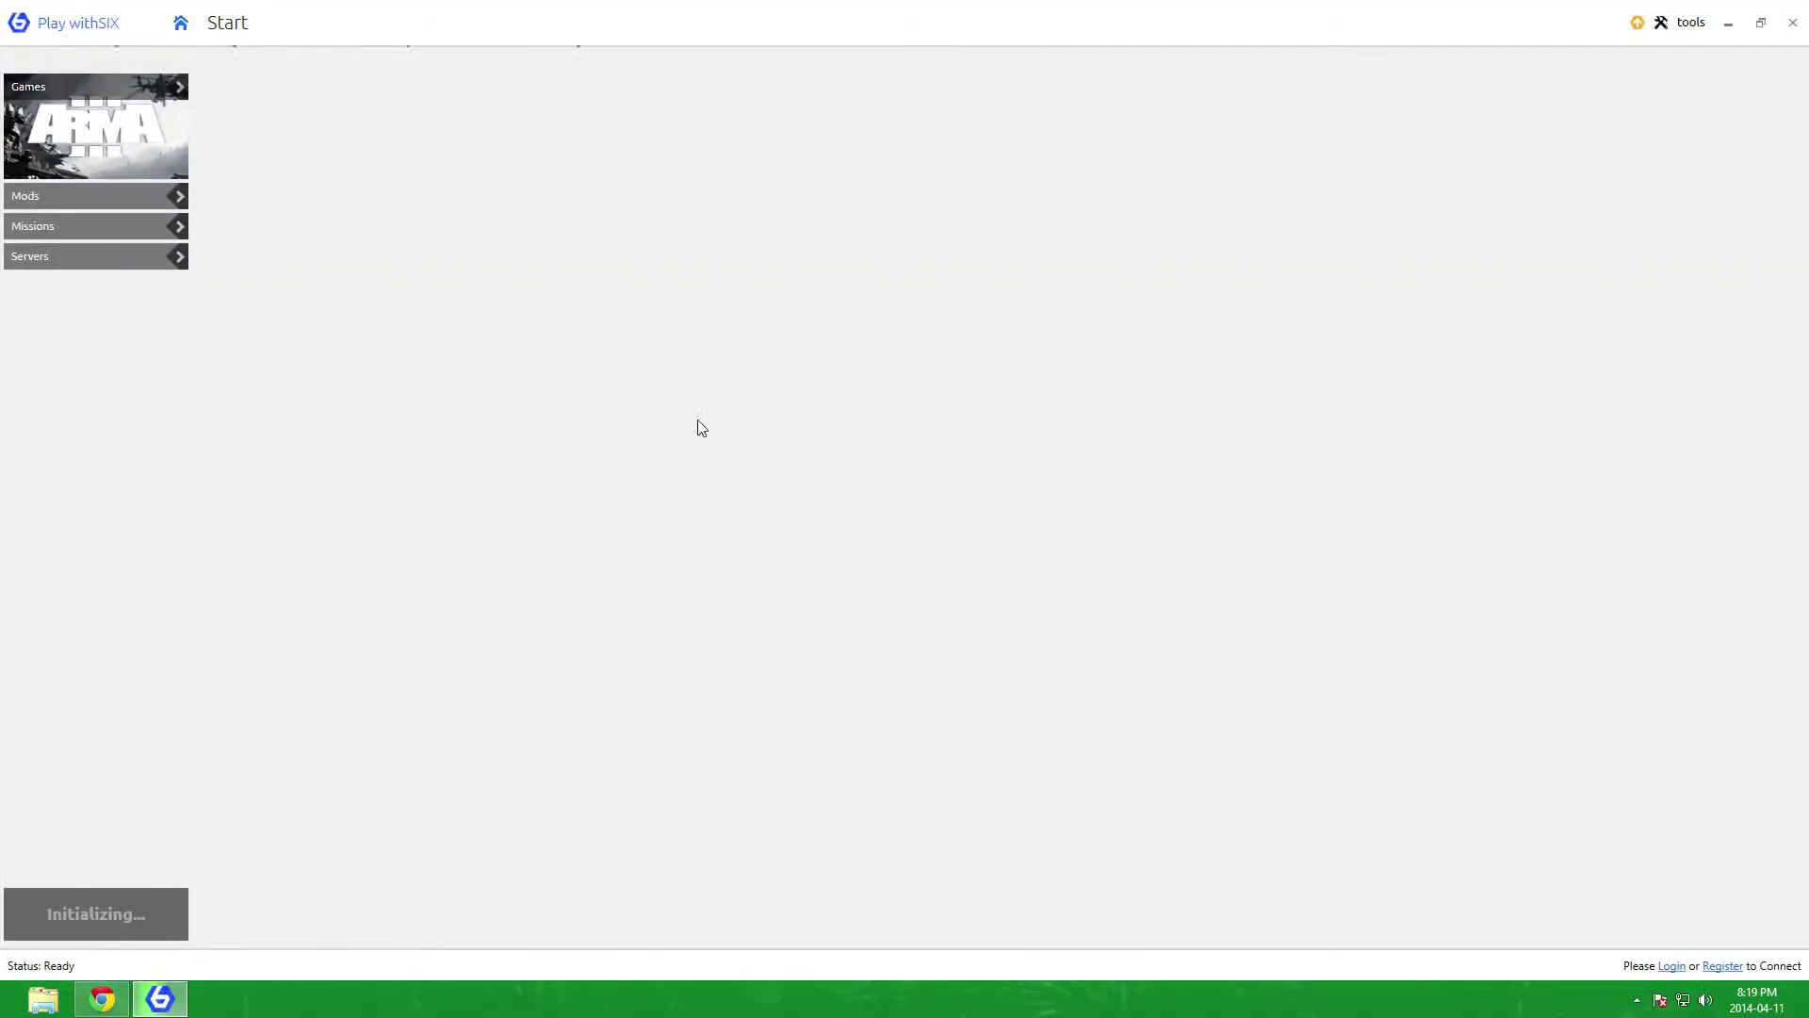
Step: Install Play withSIX to the PC from the update options, restarting it and allowing the self-updater to make changes
{"action": "left_click", "coordinate": [1686, 23]}
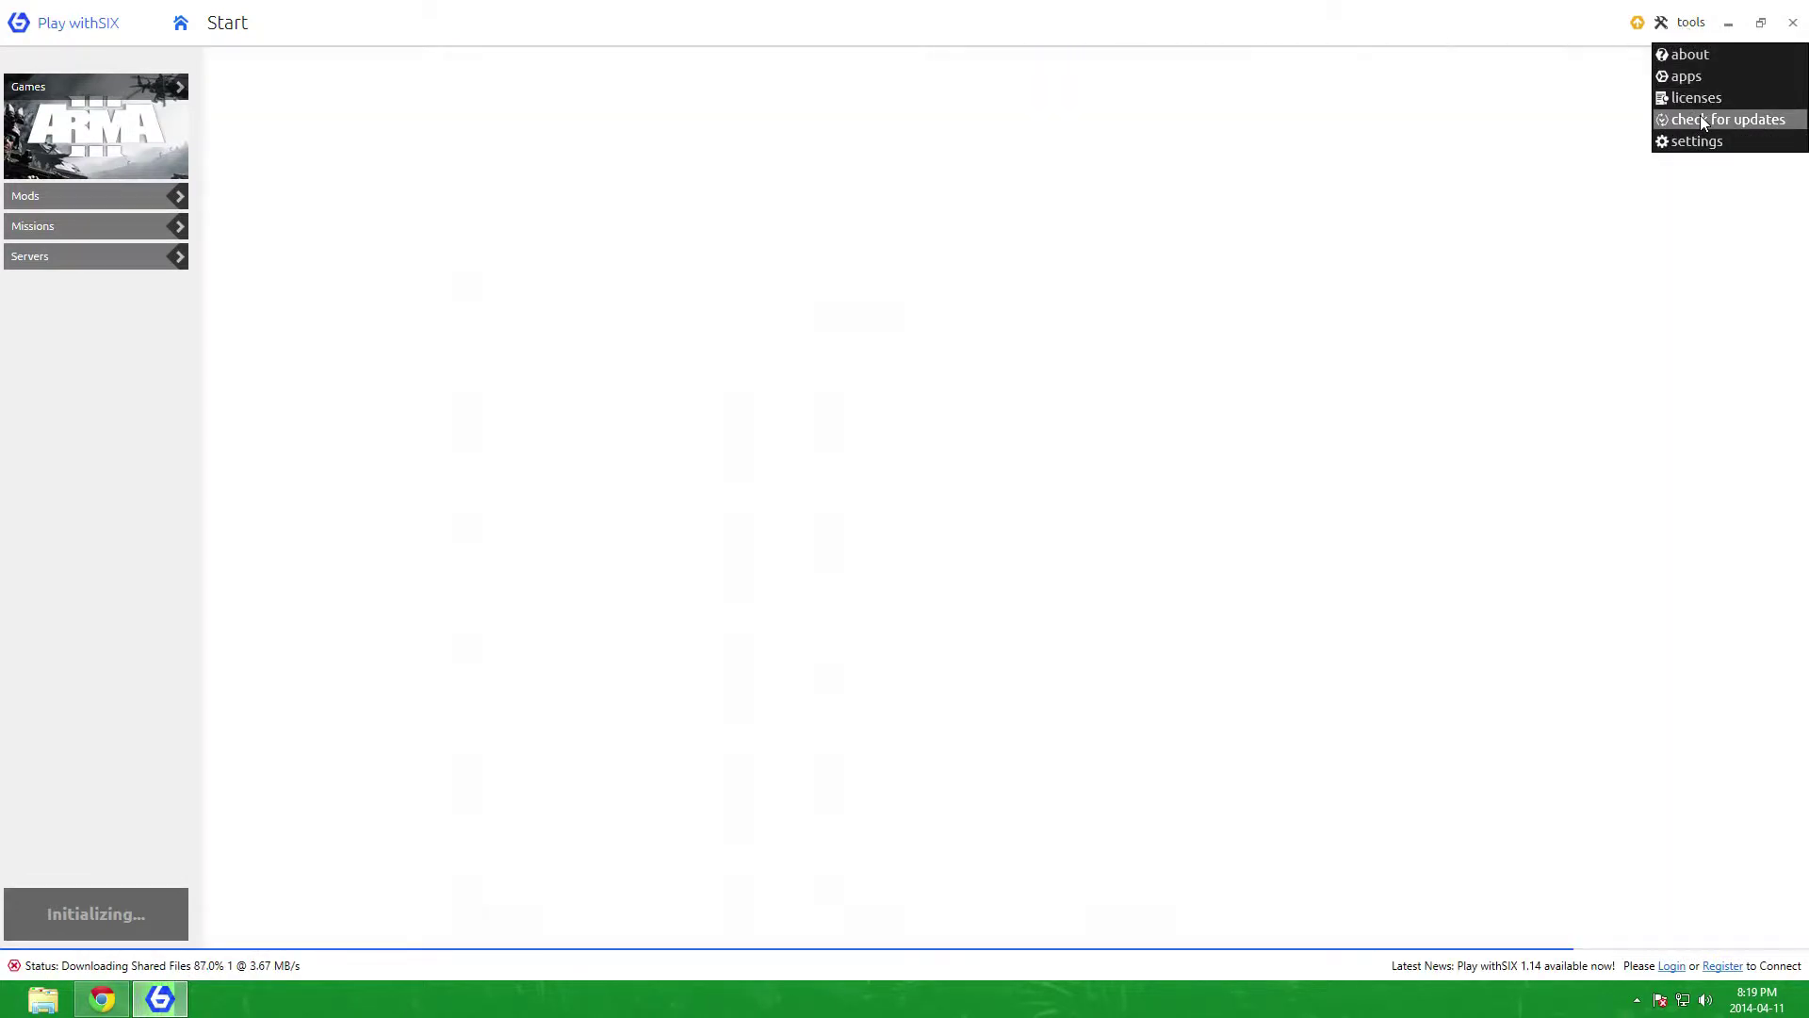
{"action": "left_click", "coordinate": [1702, 121]}
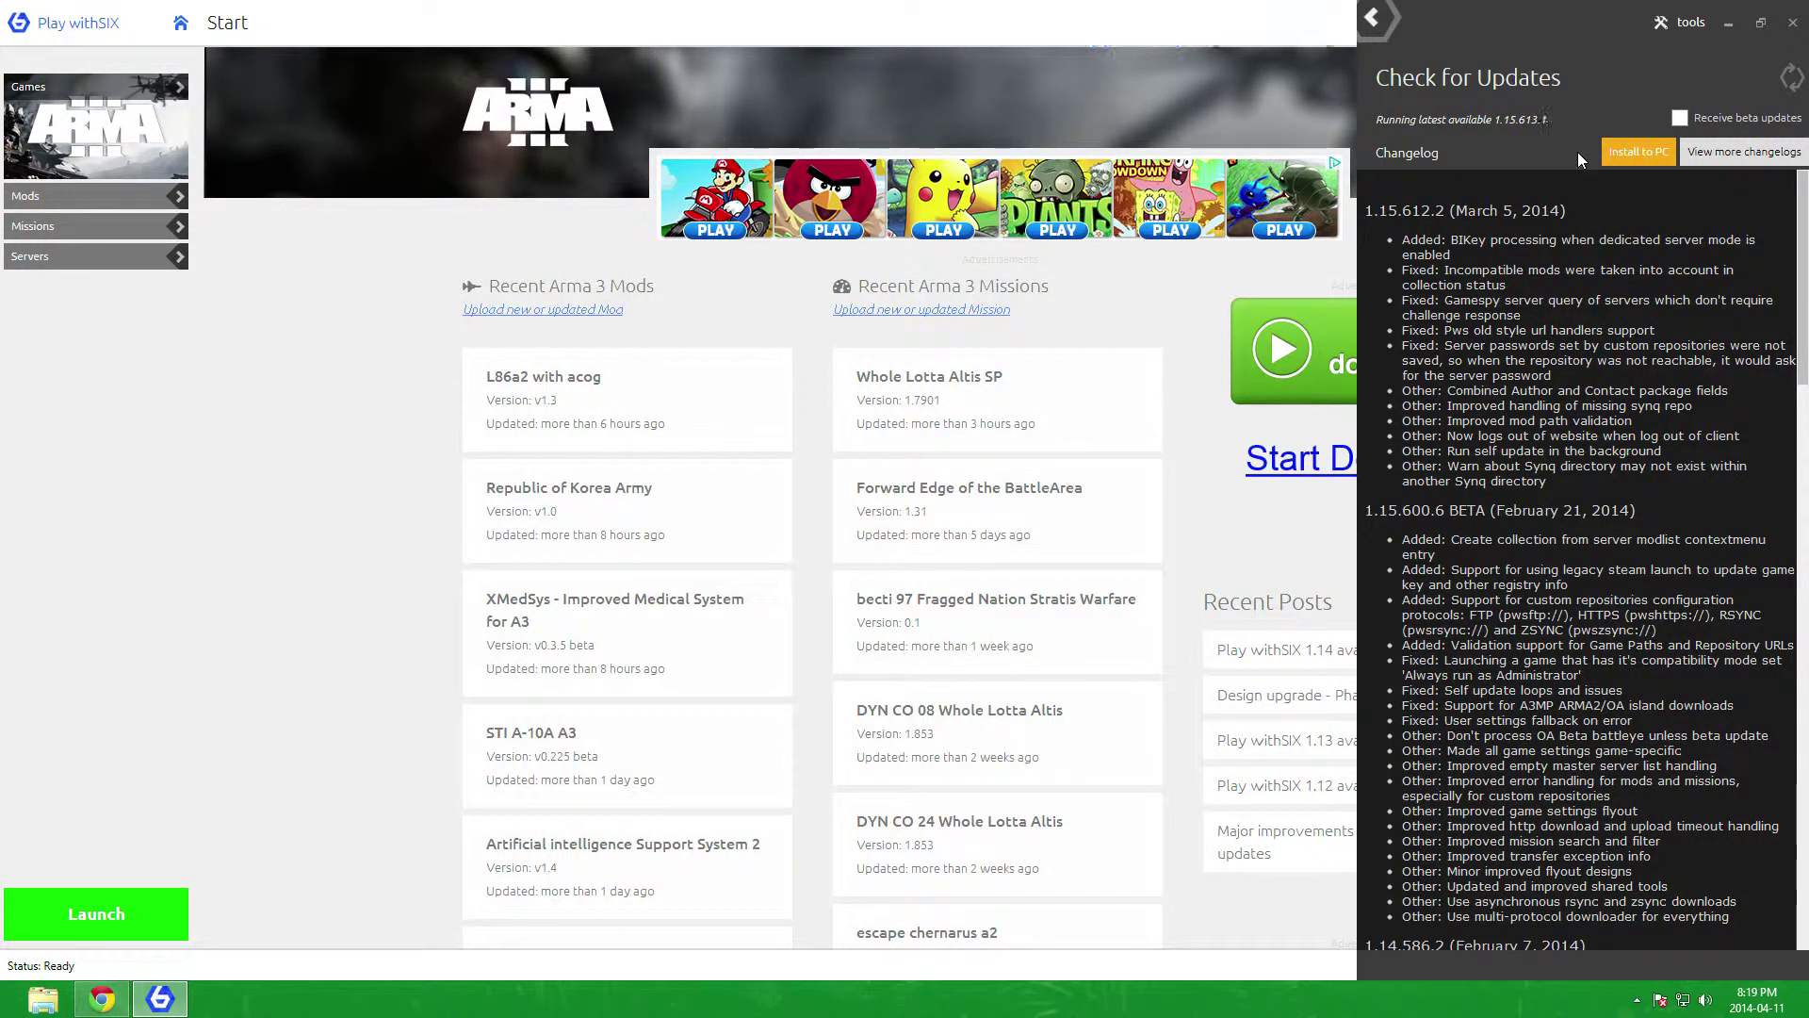
{"action": "left_click", "coordinate": [1633, 158]}
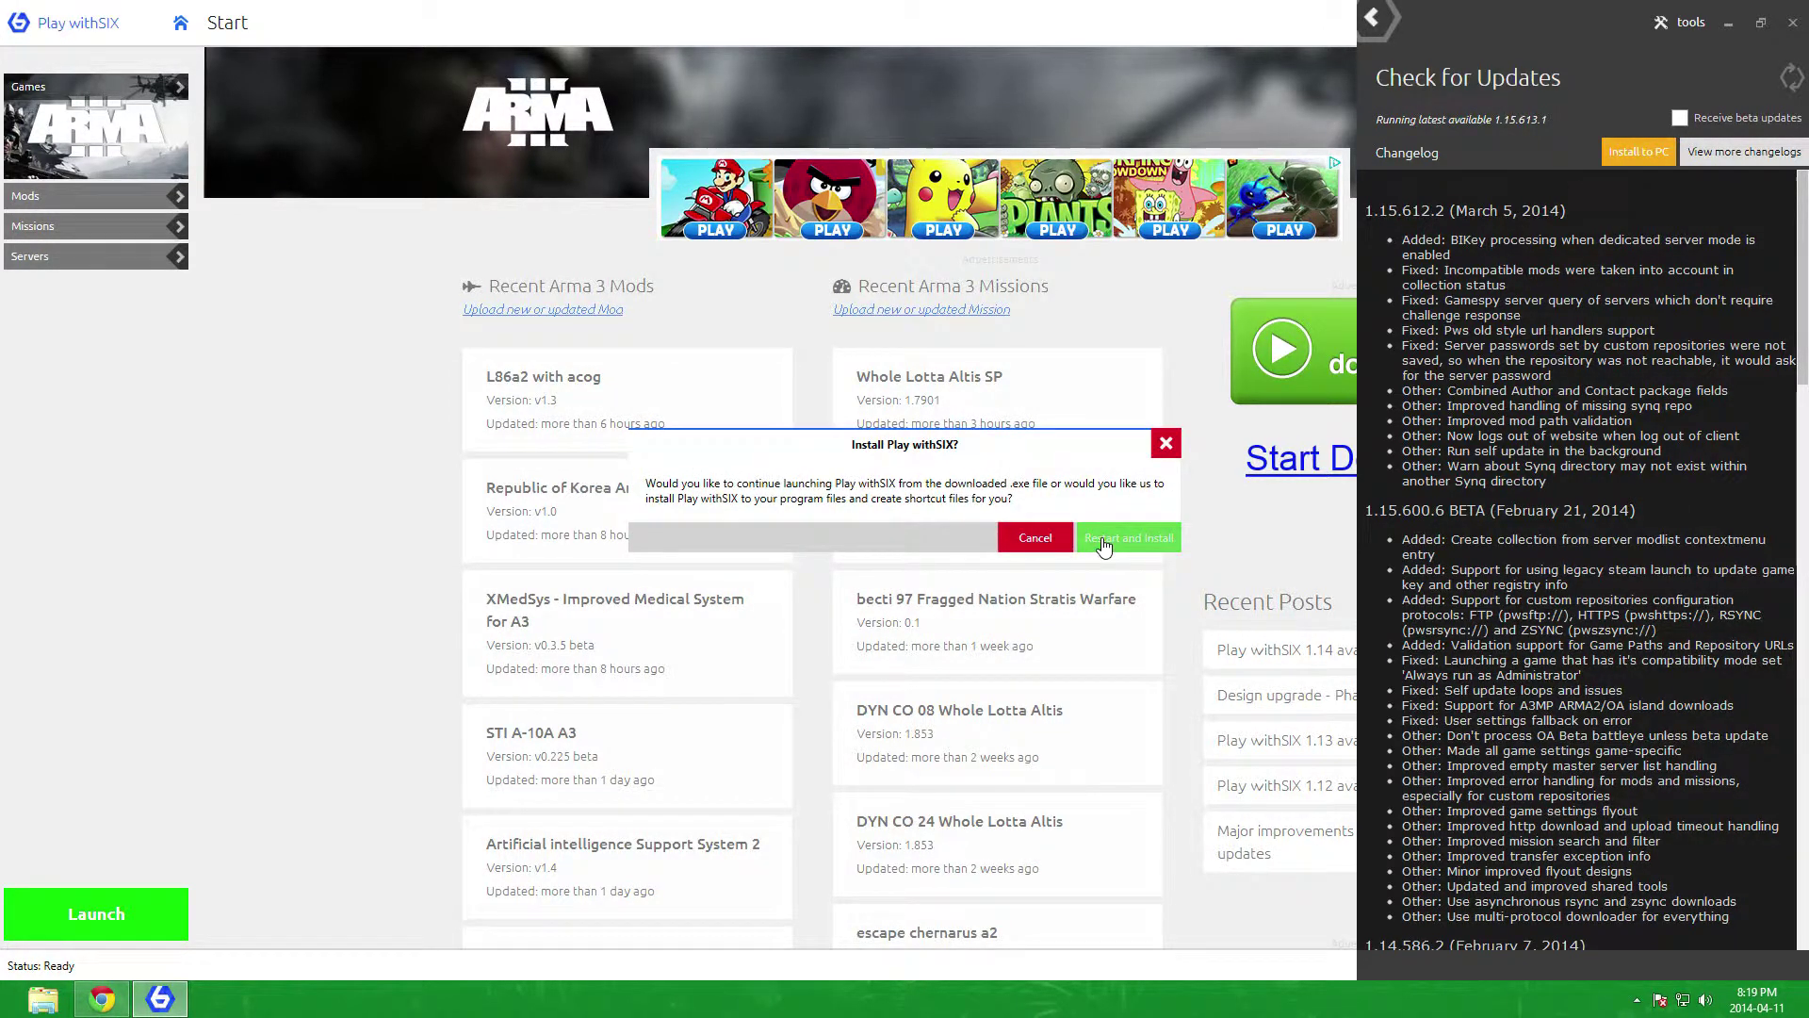
{"action": "left_click", "coordinate": [1101, 537]}
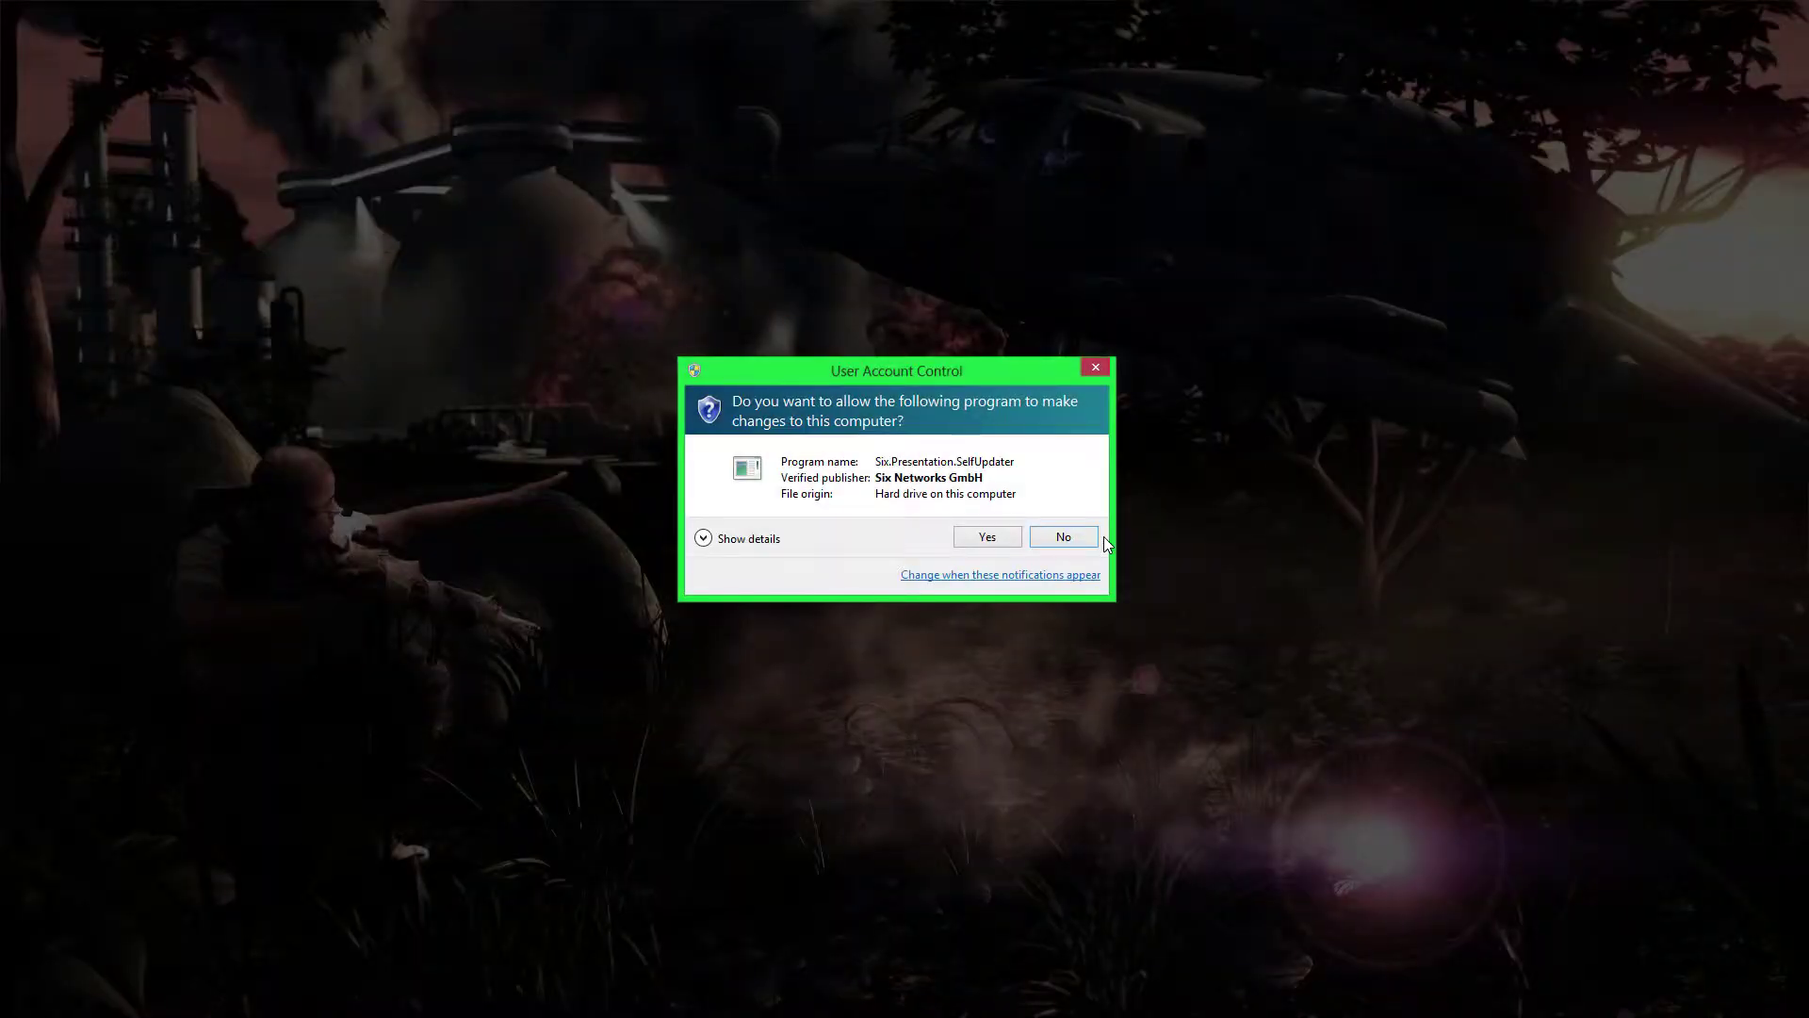
{"action": "left_click", "coordinate": [987, 537]}
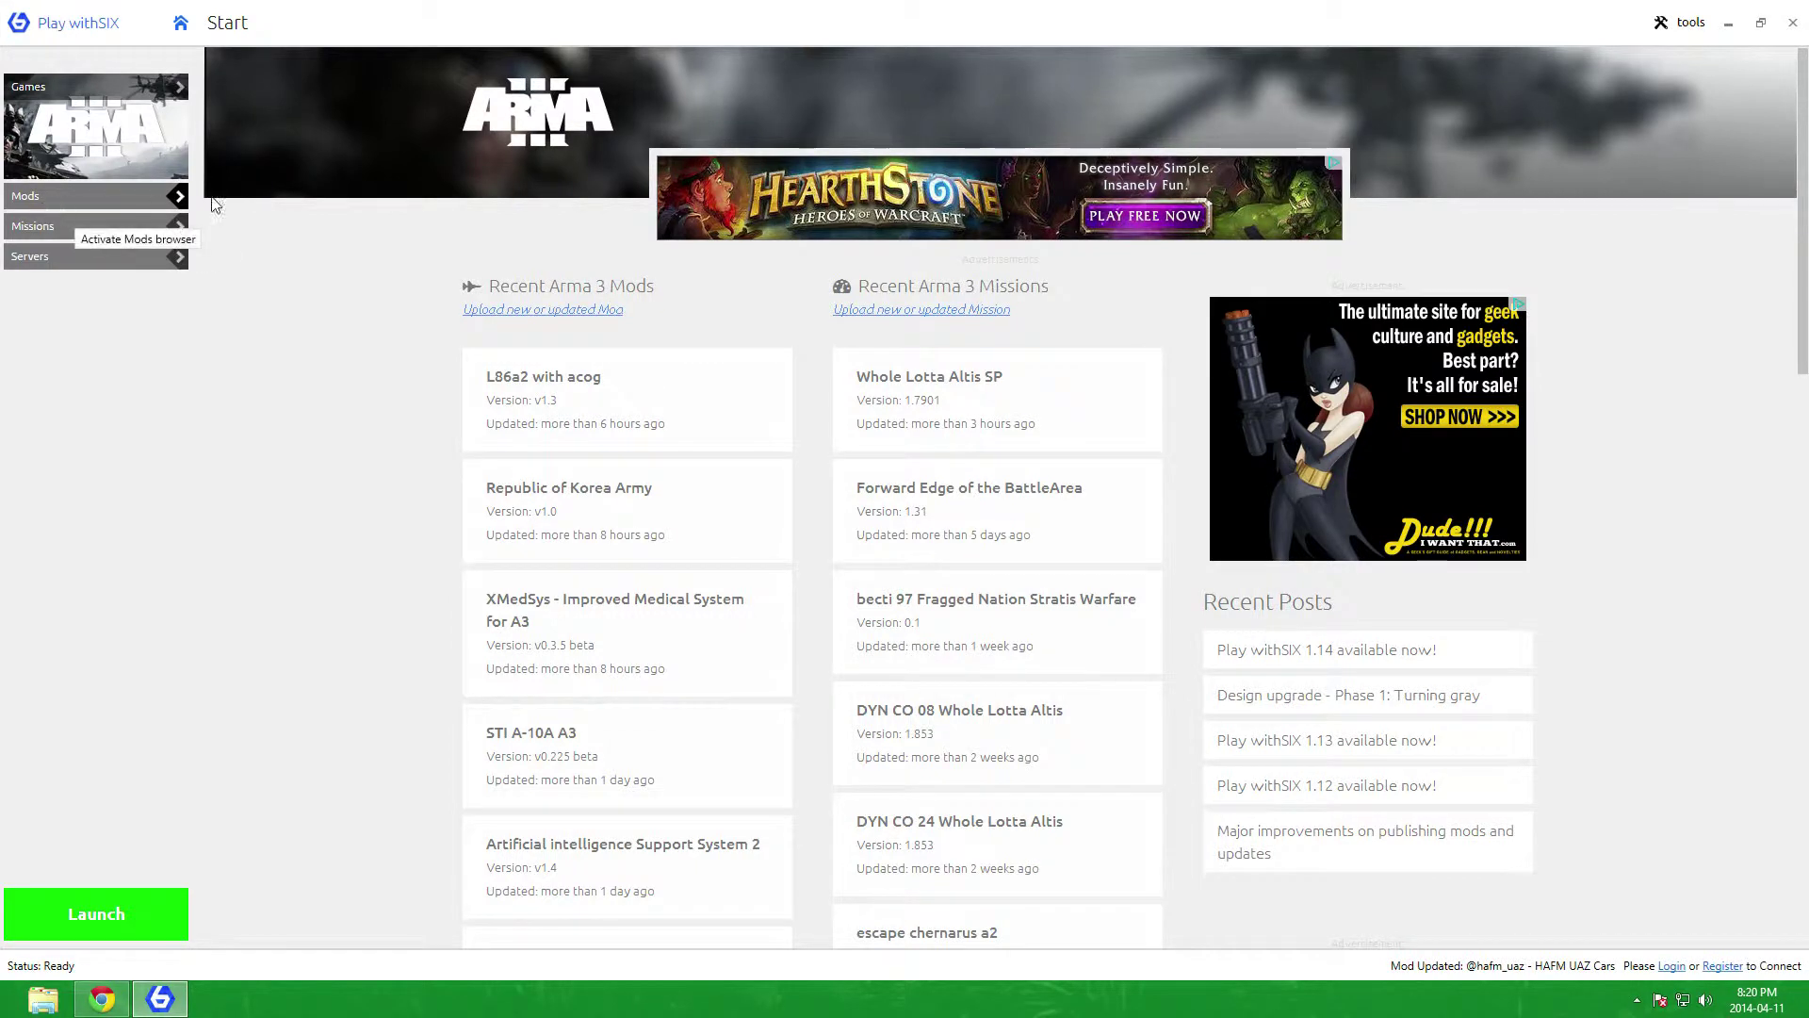
Step: Set ARMA 3's mods directory to c:\program files (x86)\steam\steamapps\common\arma 3 and move the existing mod data there
{"action": "left_click", "coordinate": [1682, 23]}
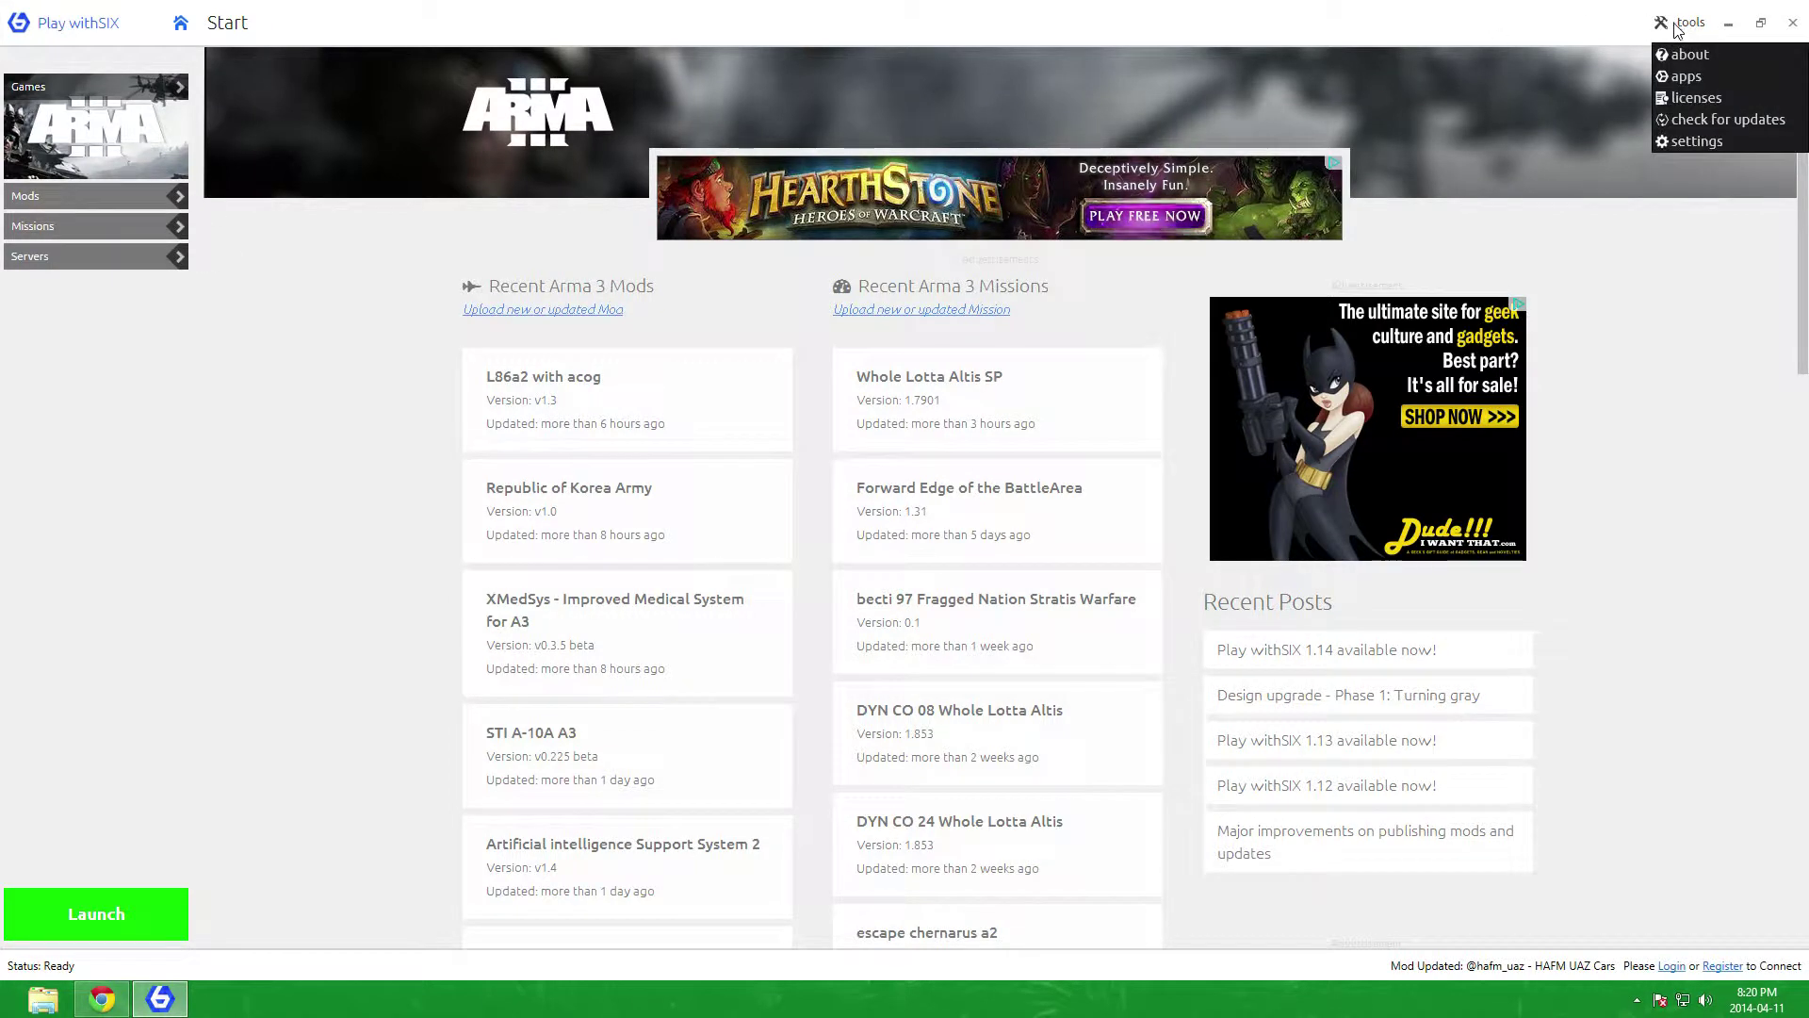
{"action": "left_click", "coordinate": [1696, 142]}
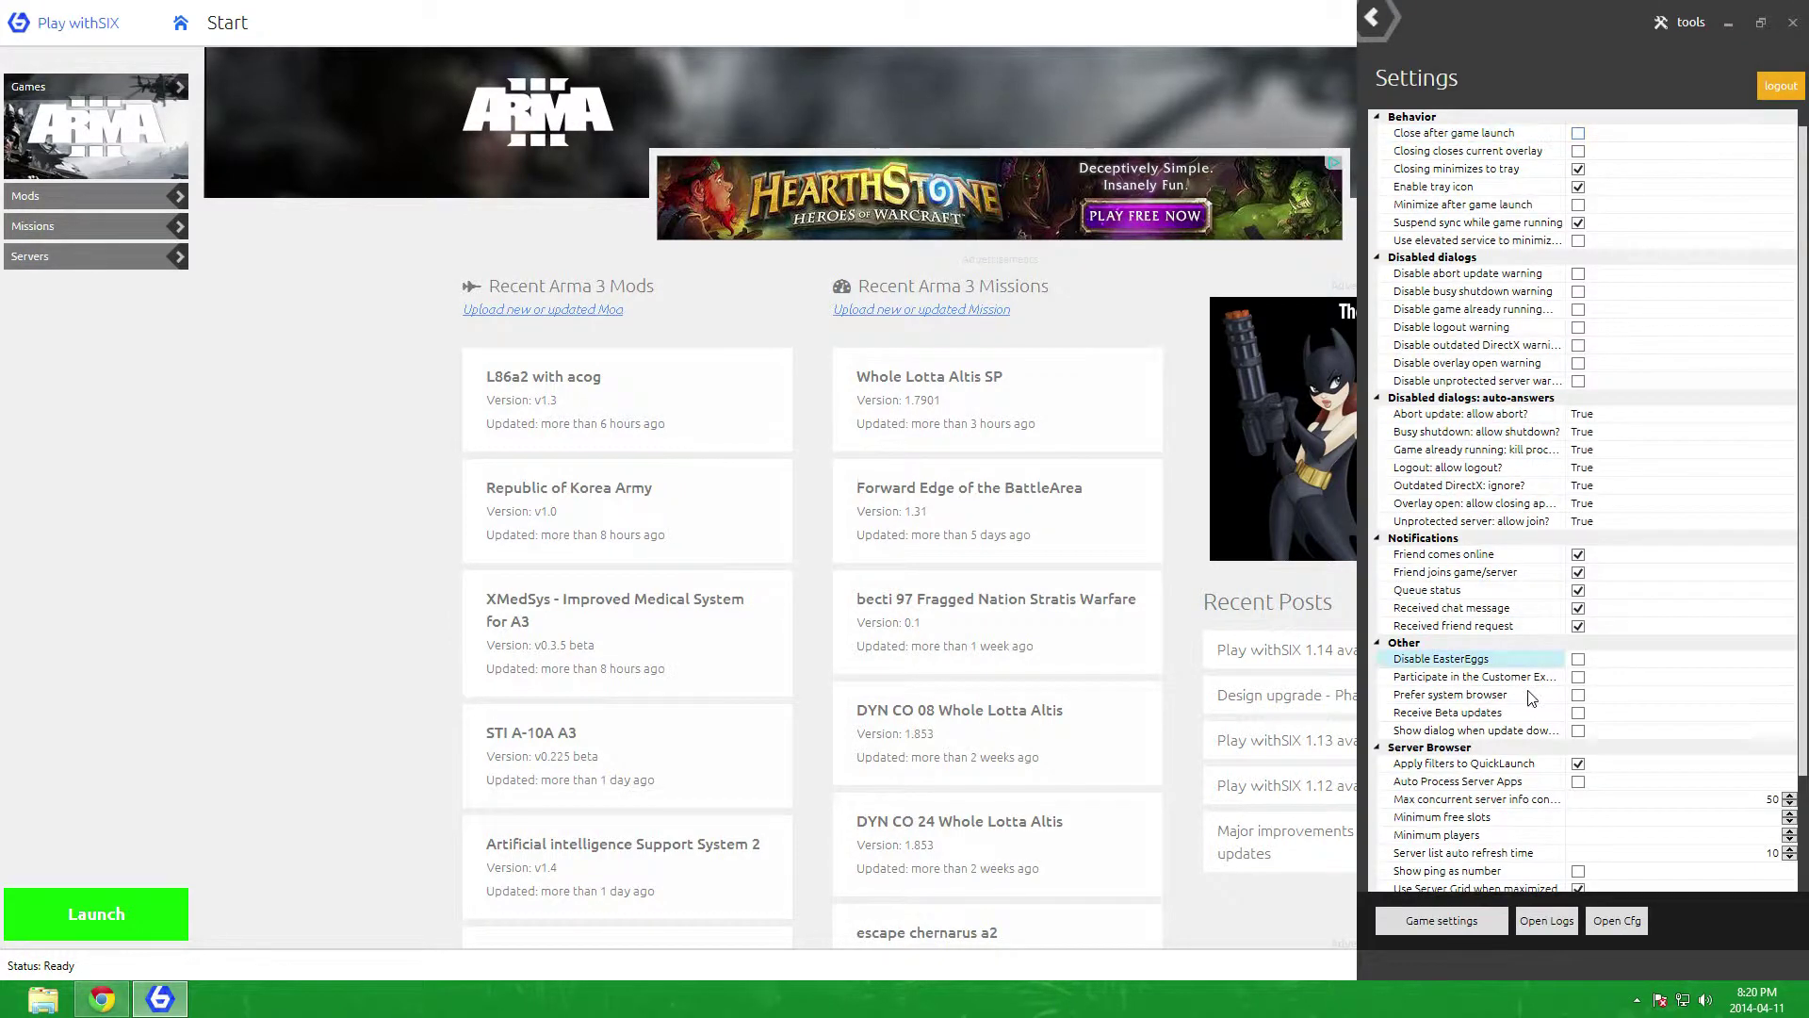
{"action": "left_click", "coordinate": [1442, 921]}
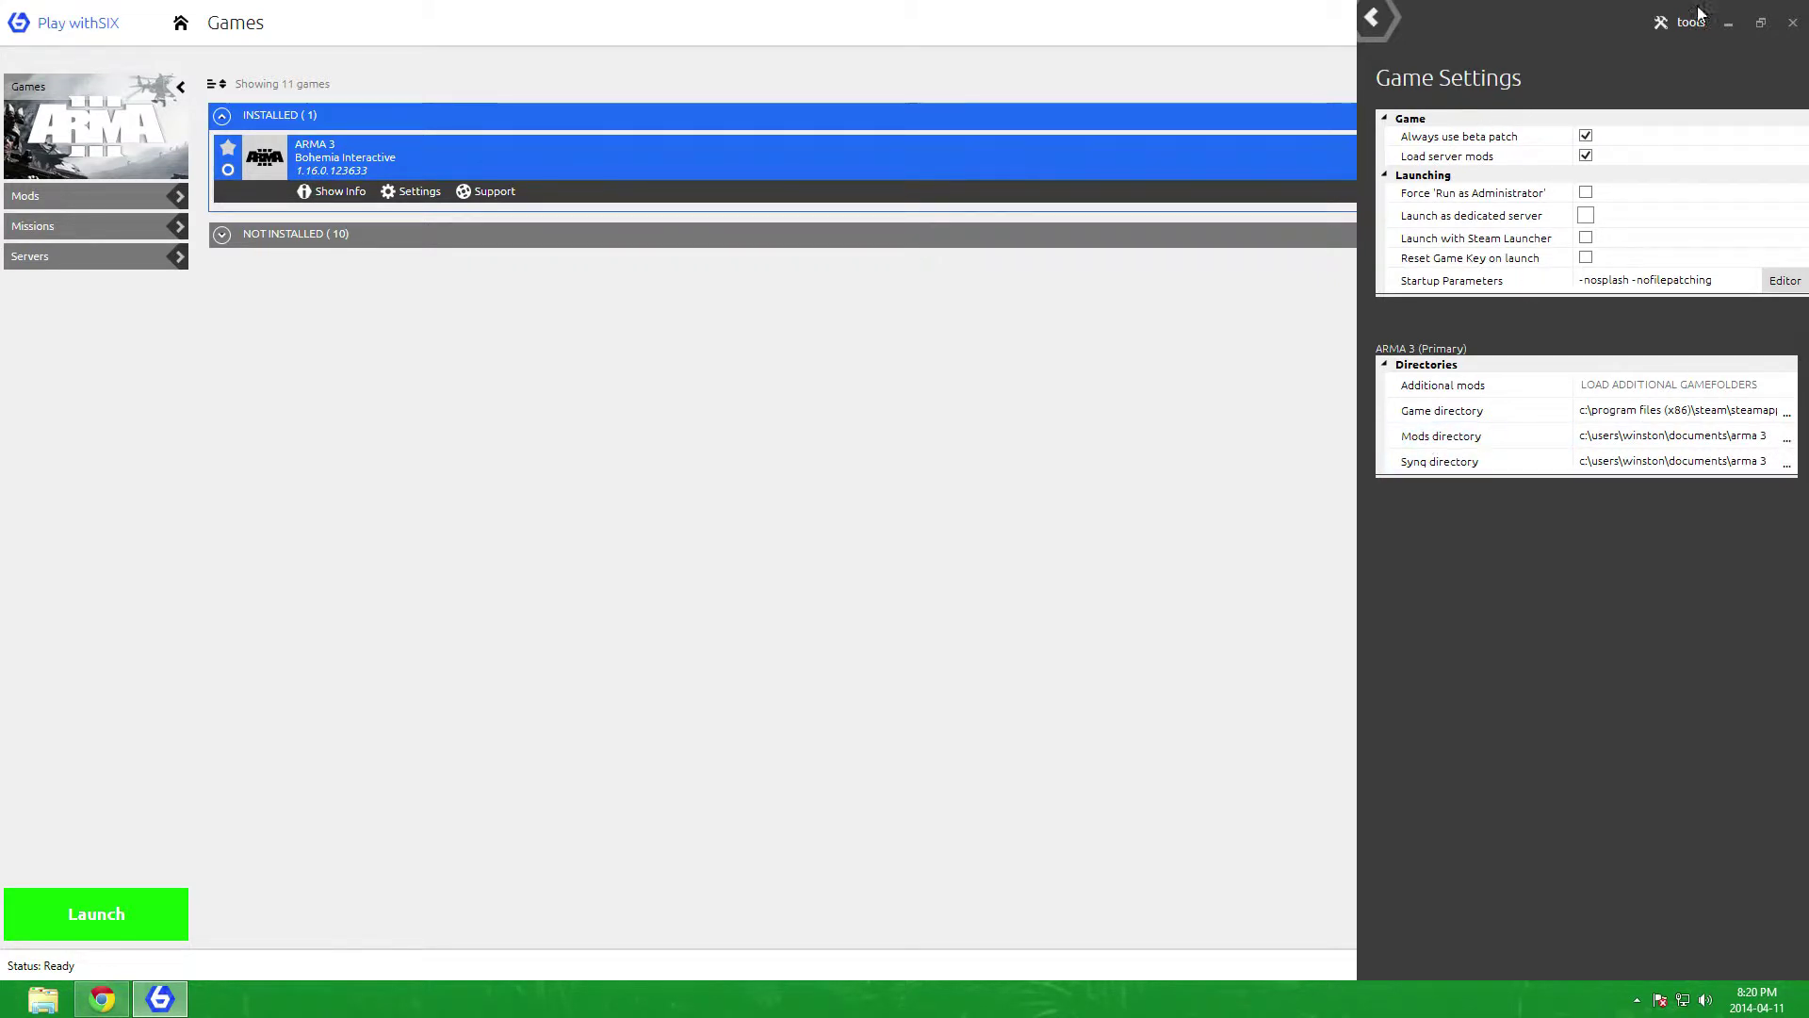
{"action": "left_click", "coordinate": [1785, 443]}
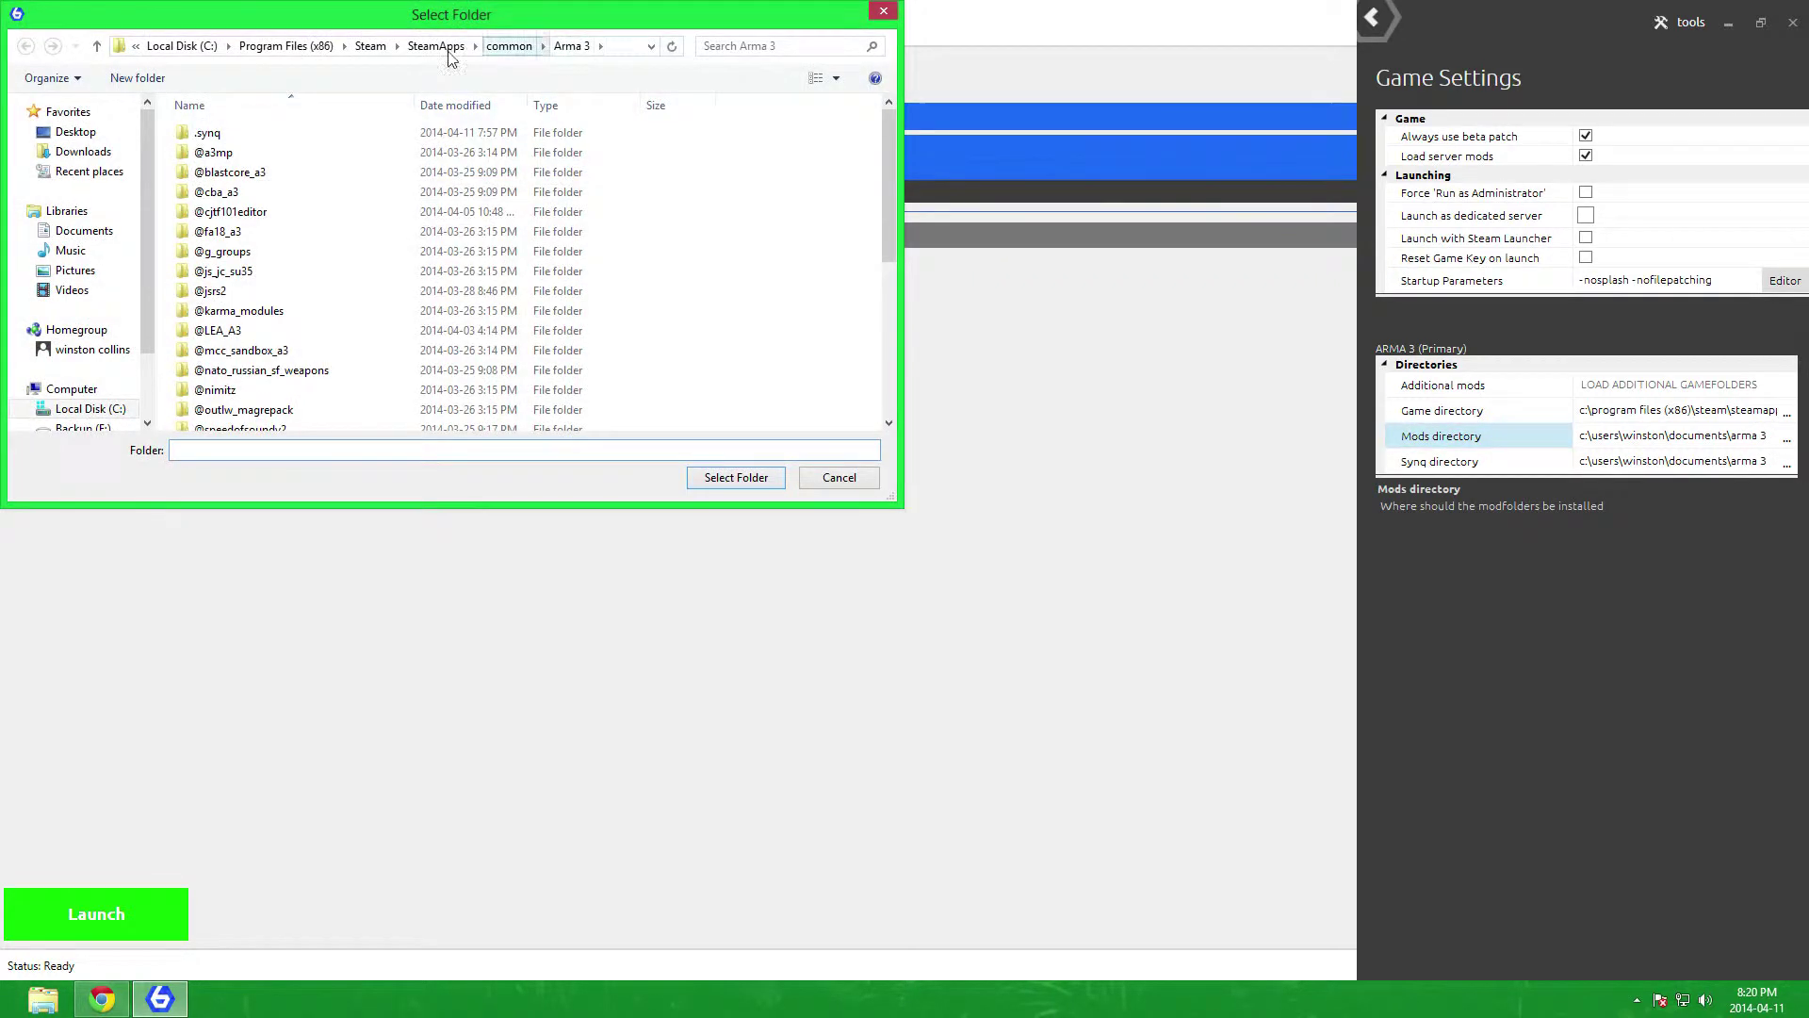
{"action": "left_click", "coordinate": [571, 45]}
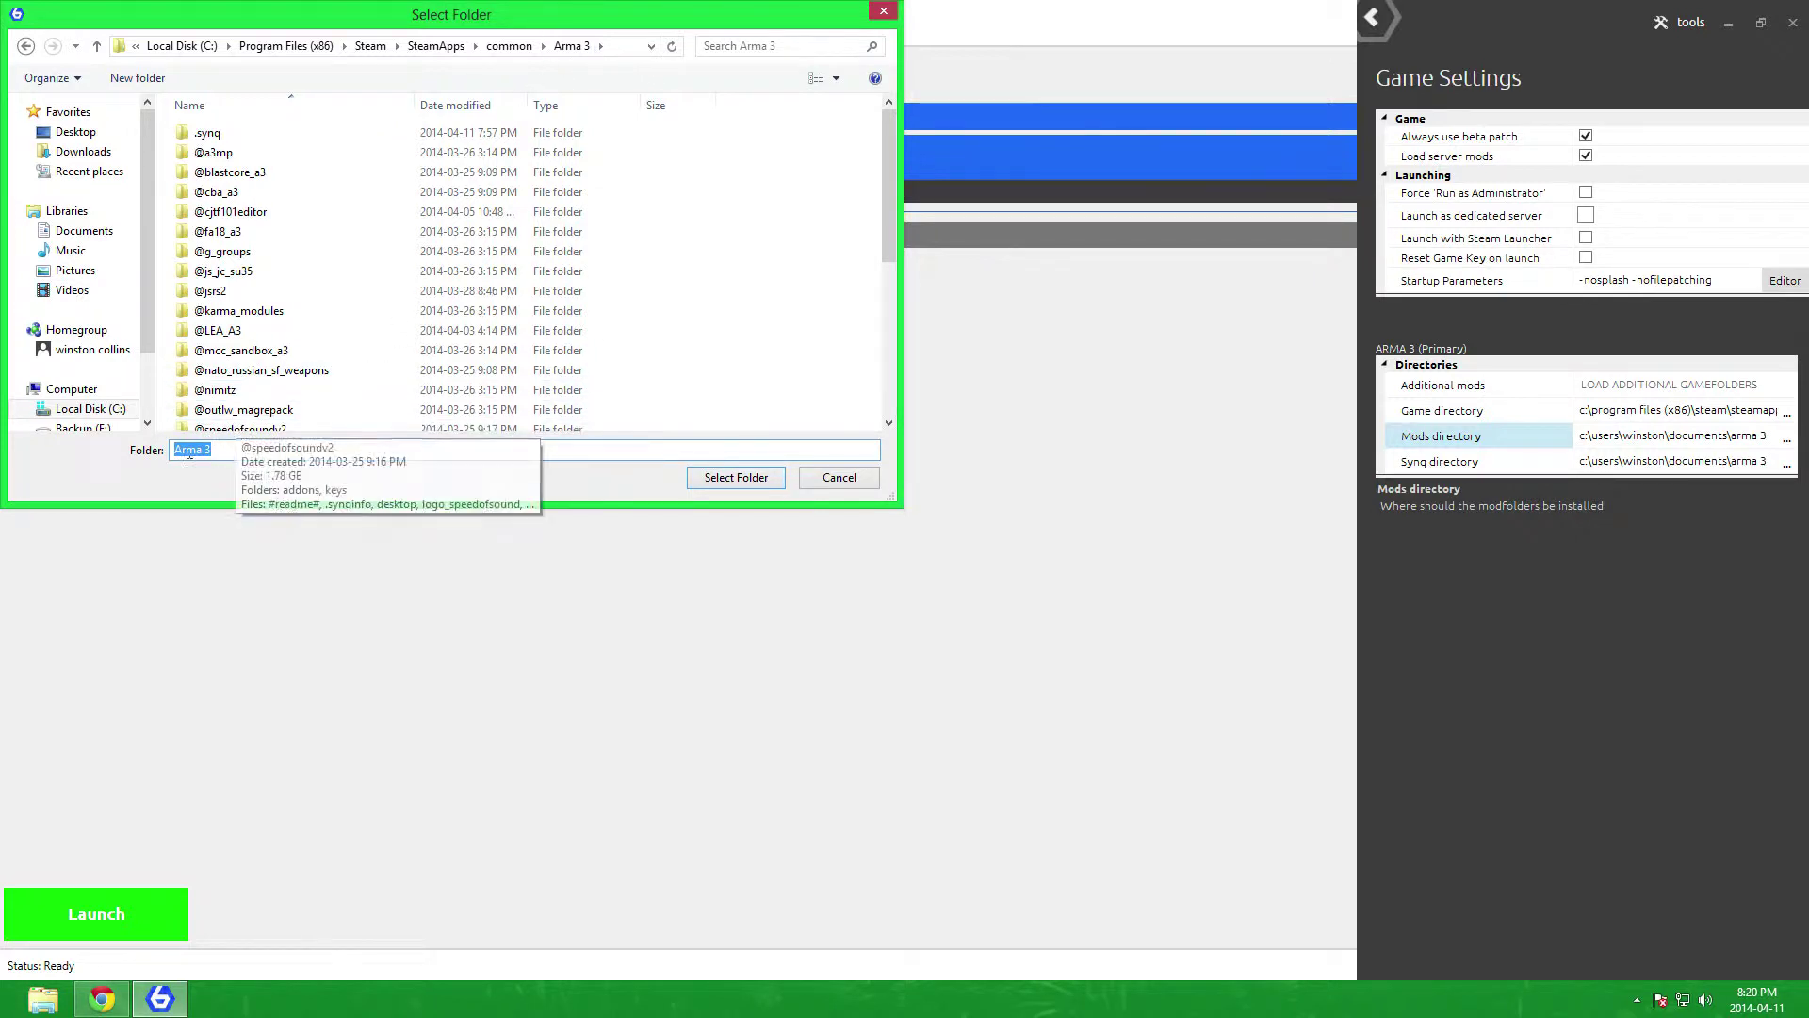
{"action": "left_click", "coordinate": [728, 476]}
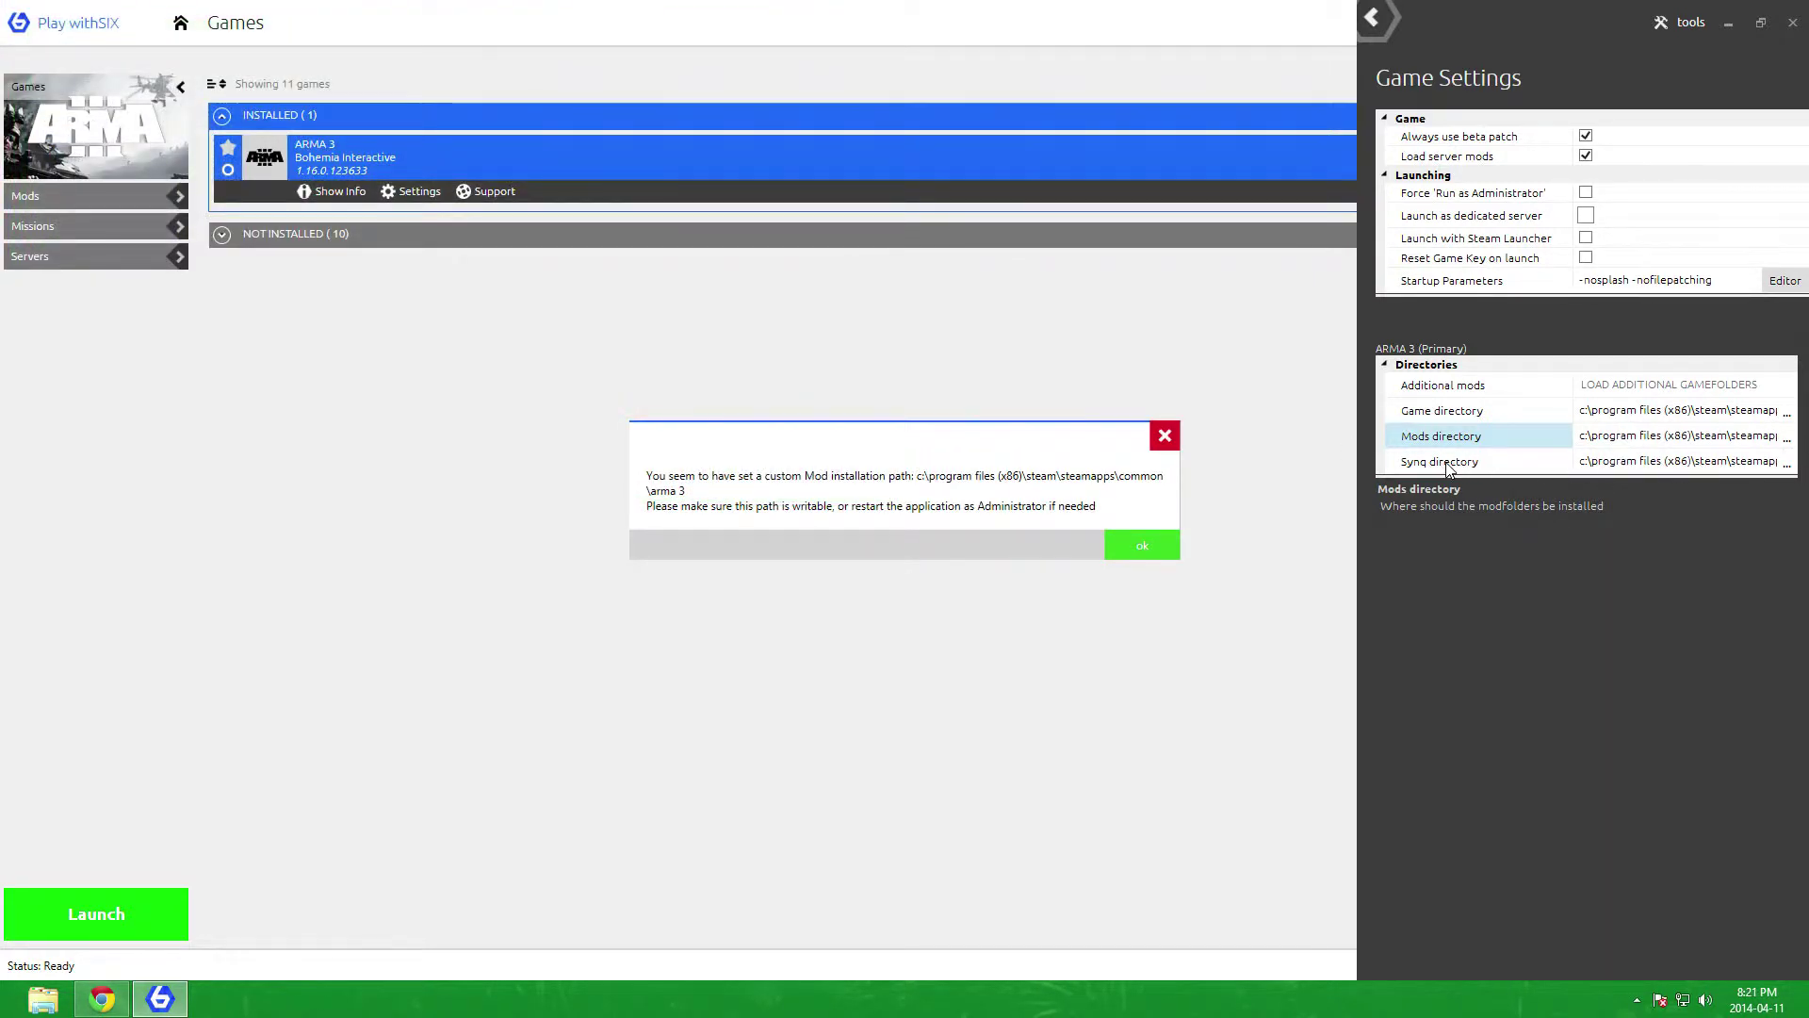
{"action": "left_click", "coordinate": [1139, 550]}
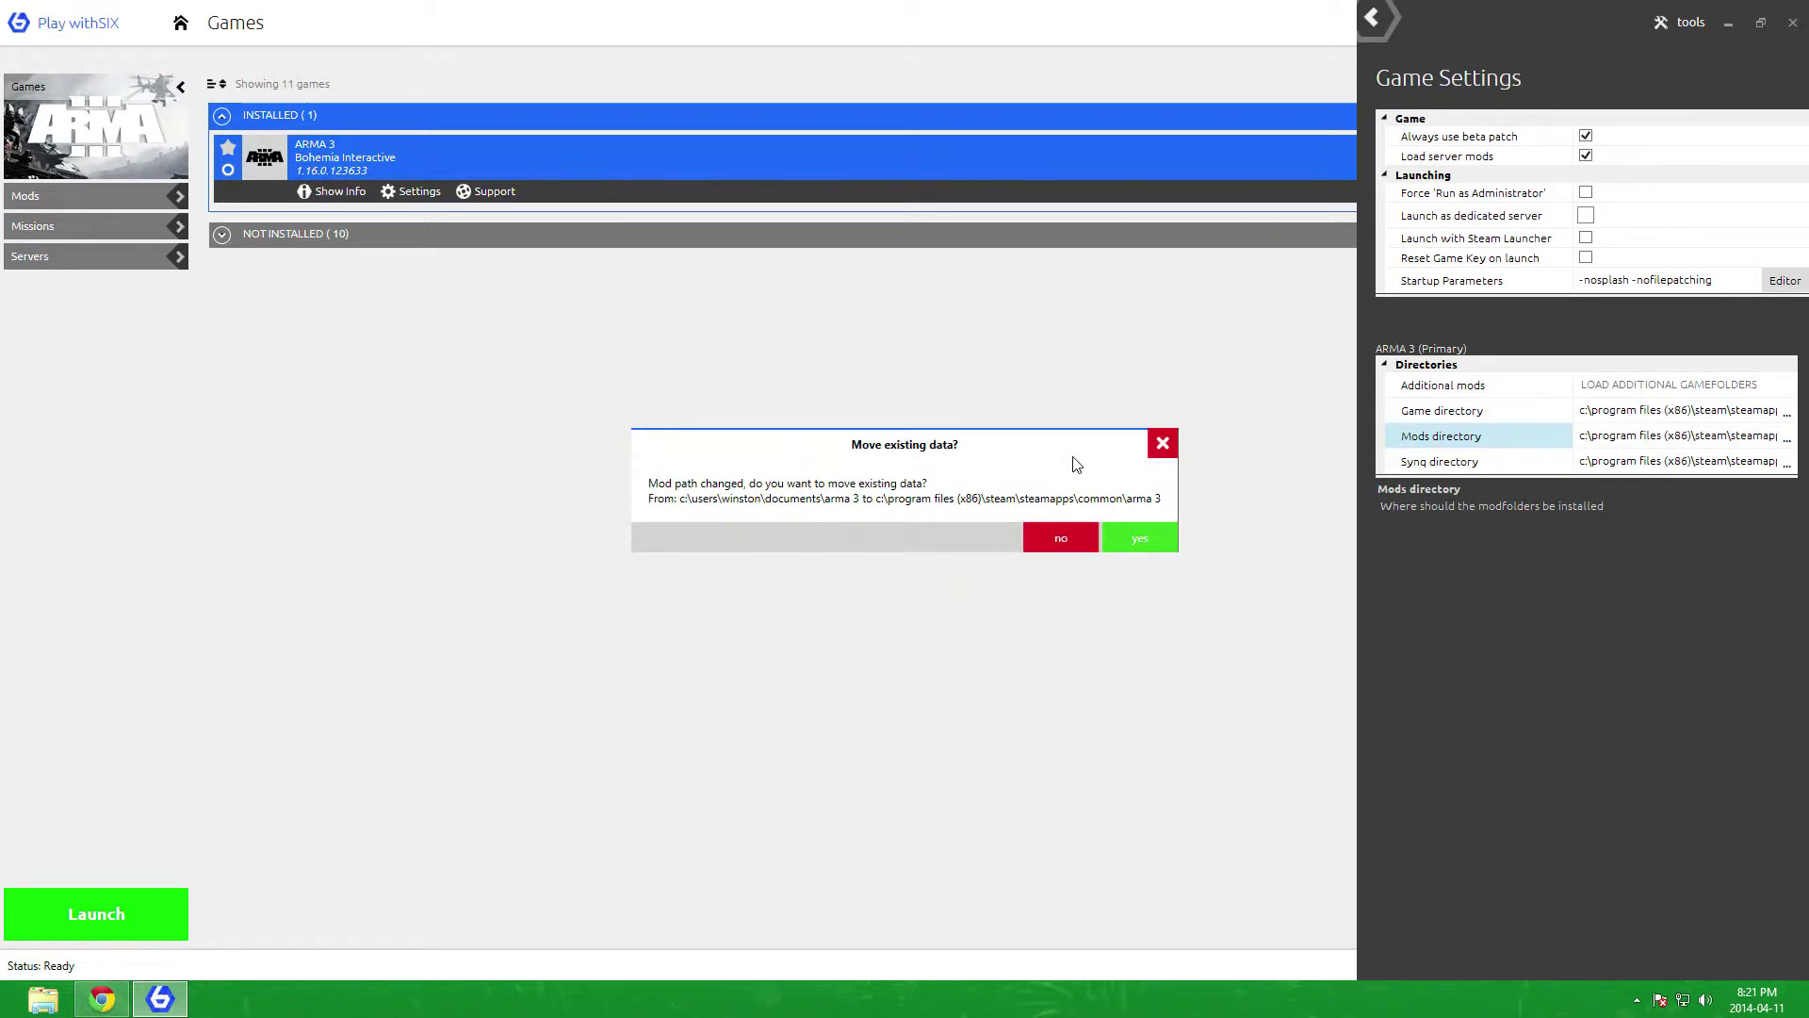
{"action": "left_click", "coordinate": [1124, 545]}
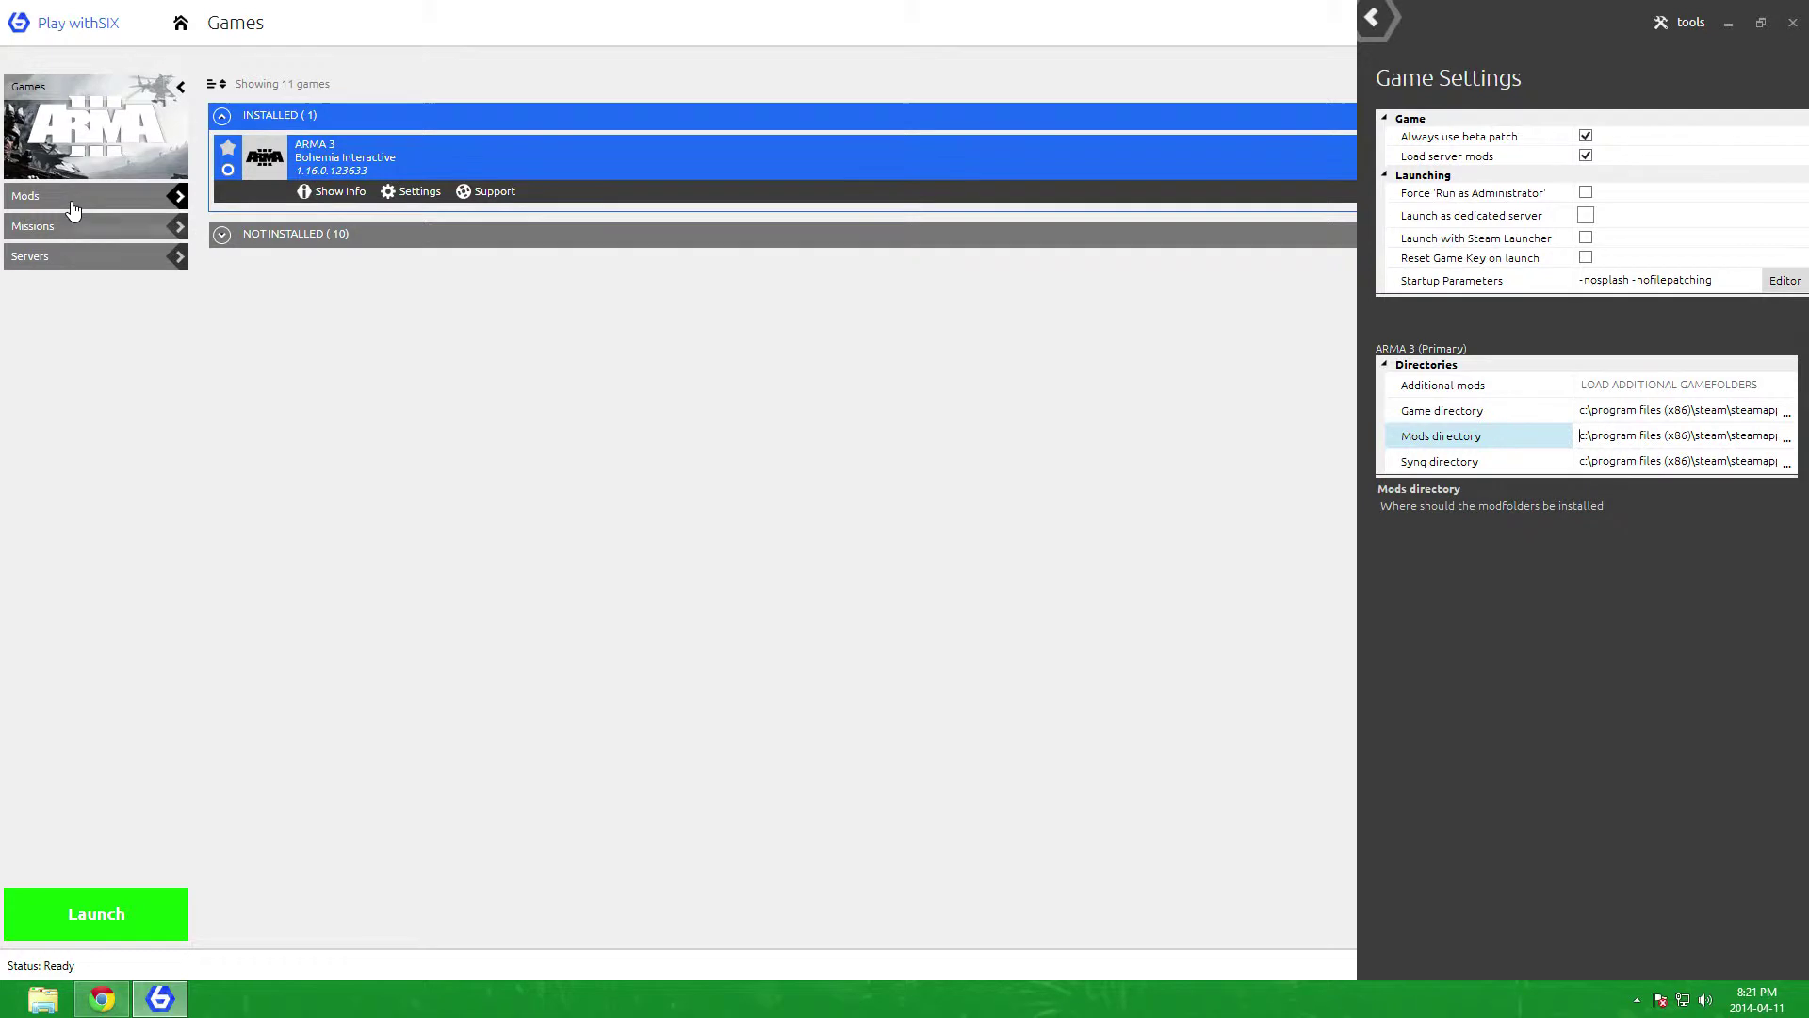
{"action": "left_click", "coordinate": [1366, 23]}
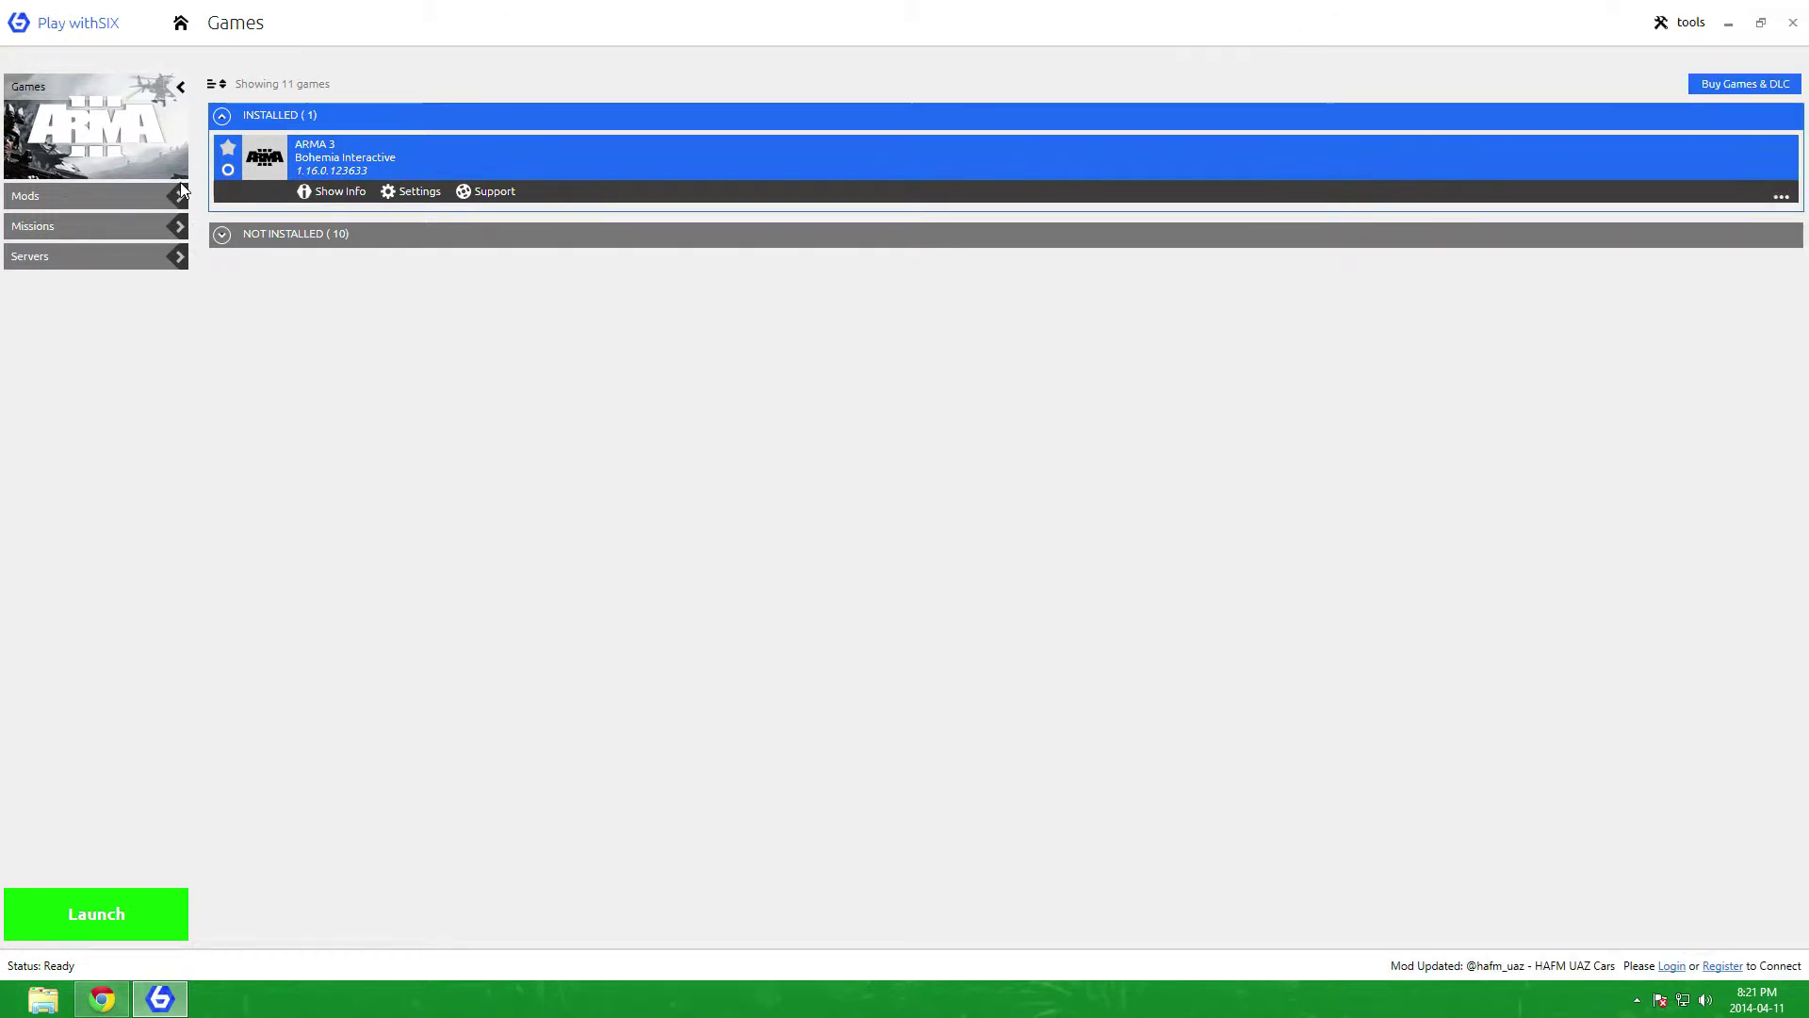
Step: Look through the downloadable ARMA 3 mods and the local Mods and Game Folder listings
{"action": "left_click", "coordinate": [79, 213]}
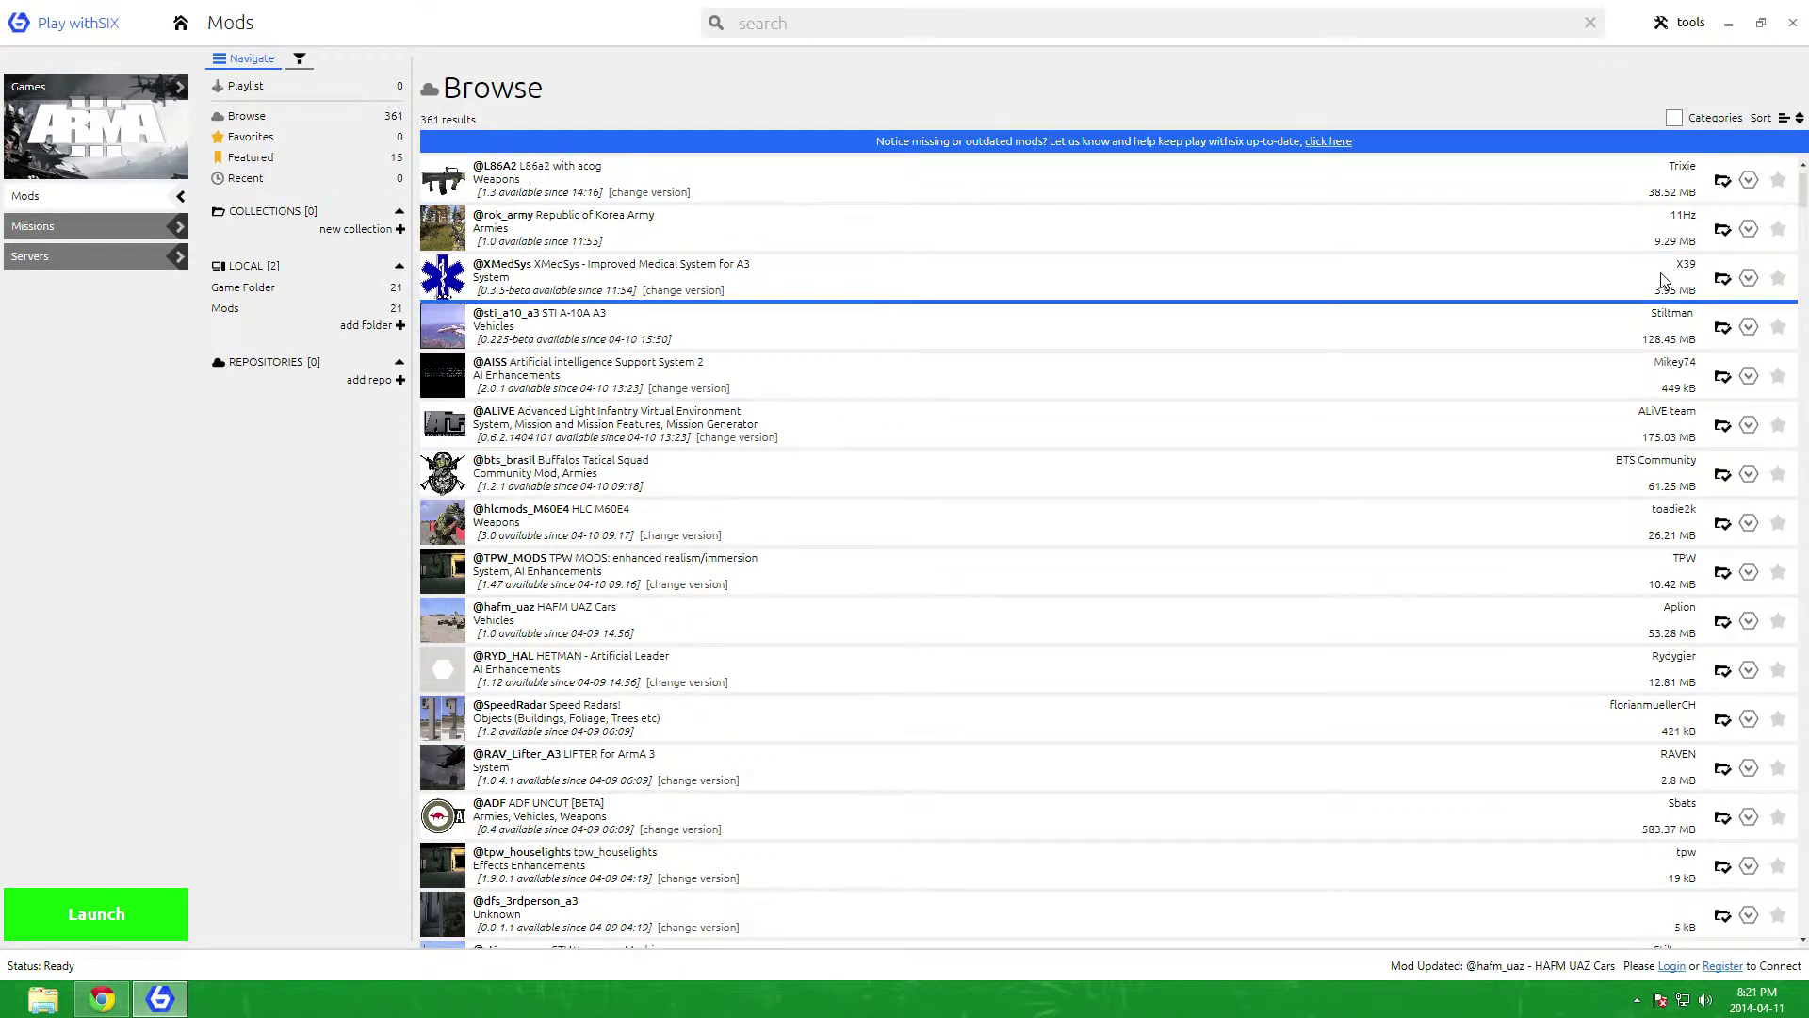
{"action": "scroll", "coordinate": [1465, 369], "scroll_direction": "down", "scroll_amount": 10}
{"action": "scroll", "coordinate": [1465, 370], "scroll_direction": "down", "scroll_amount": 15}
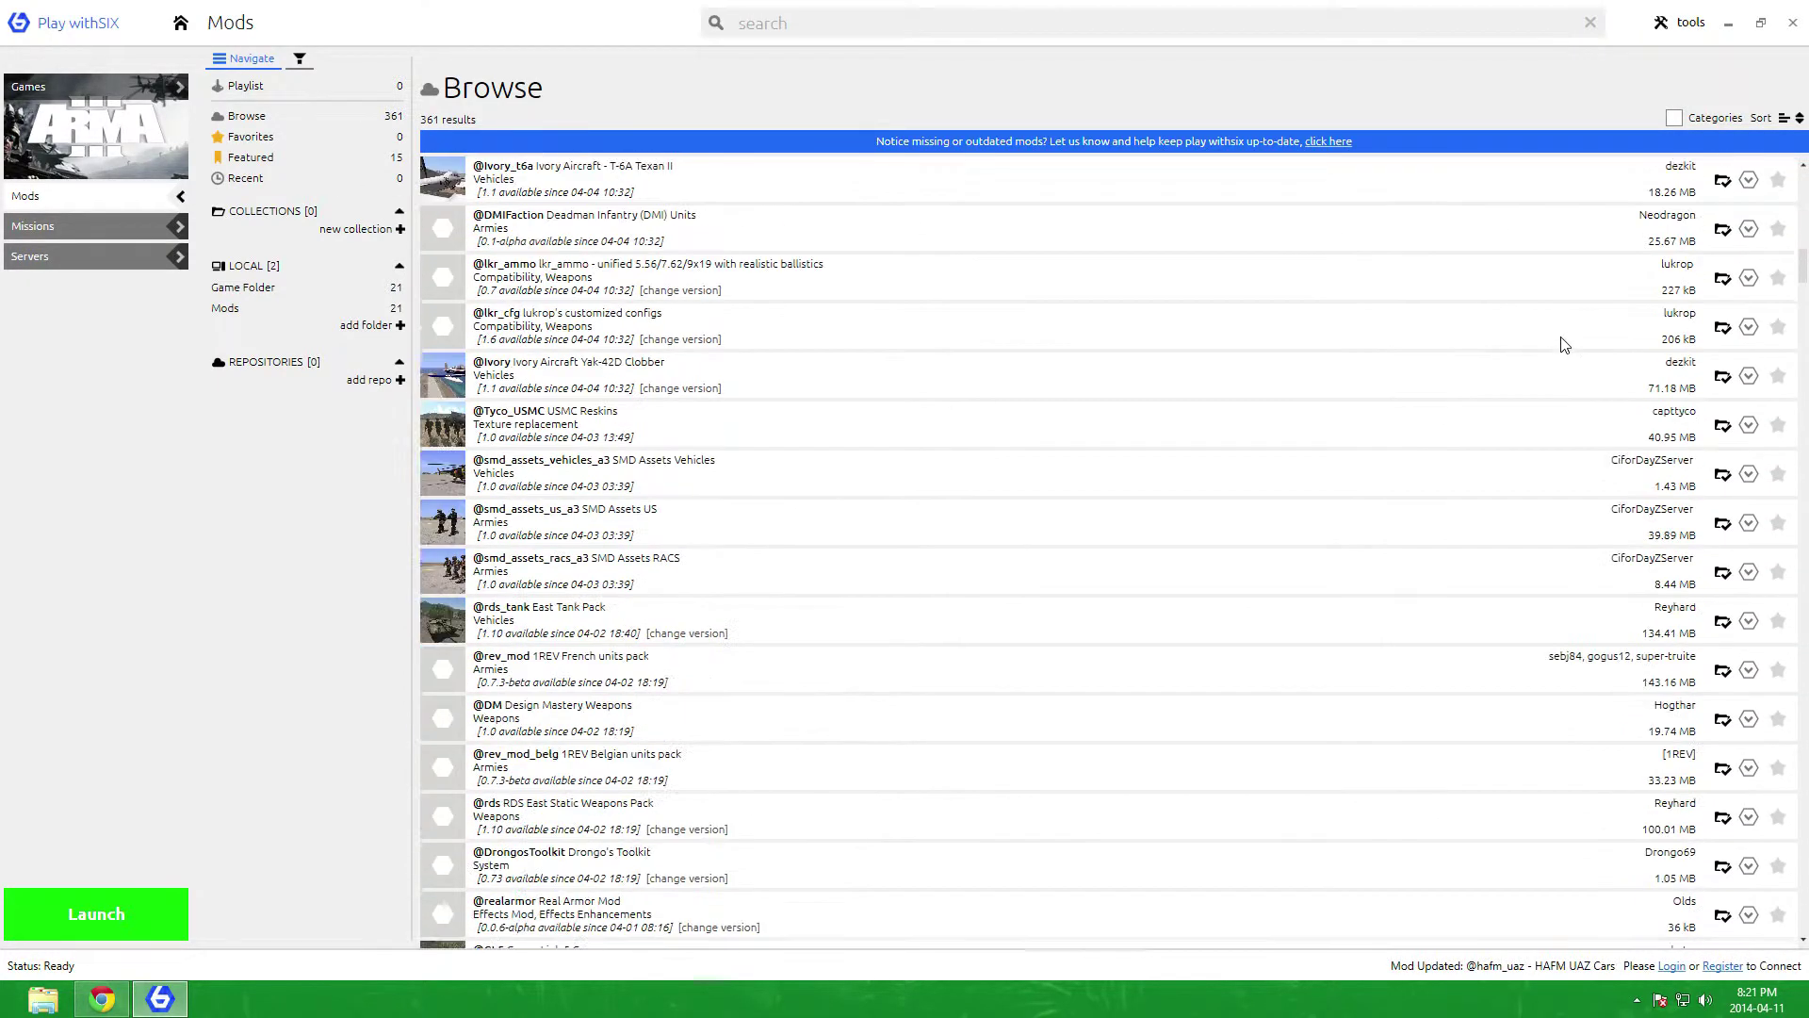
{"action": "left_click", "coordinate": [224, 311]}
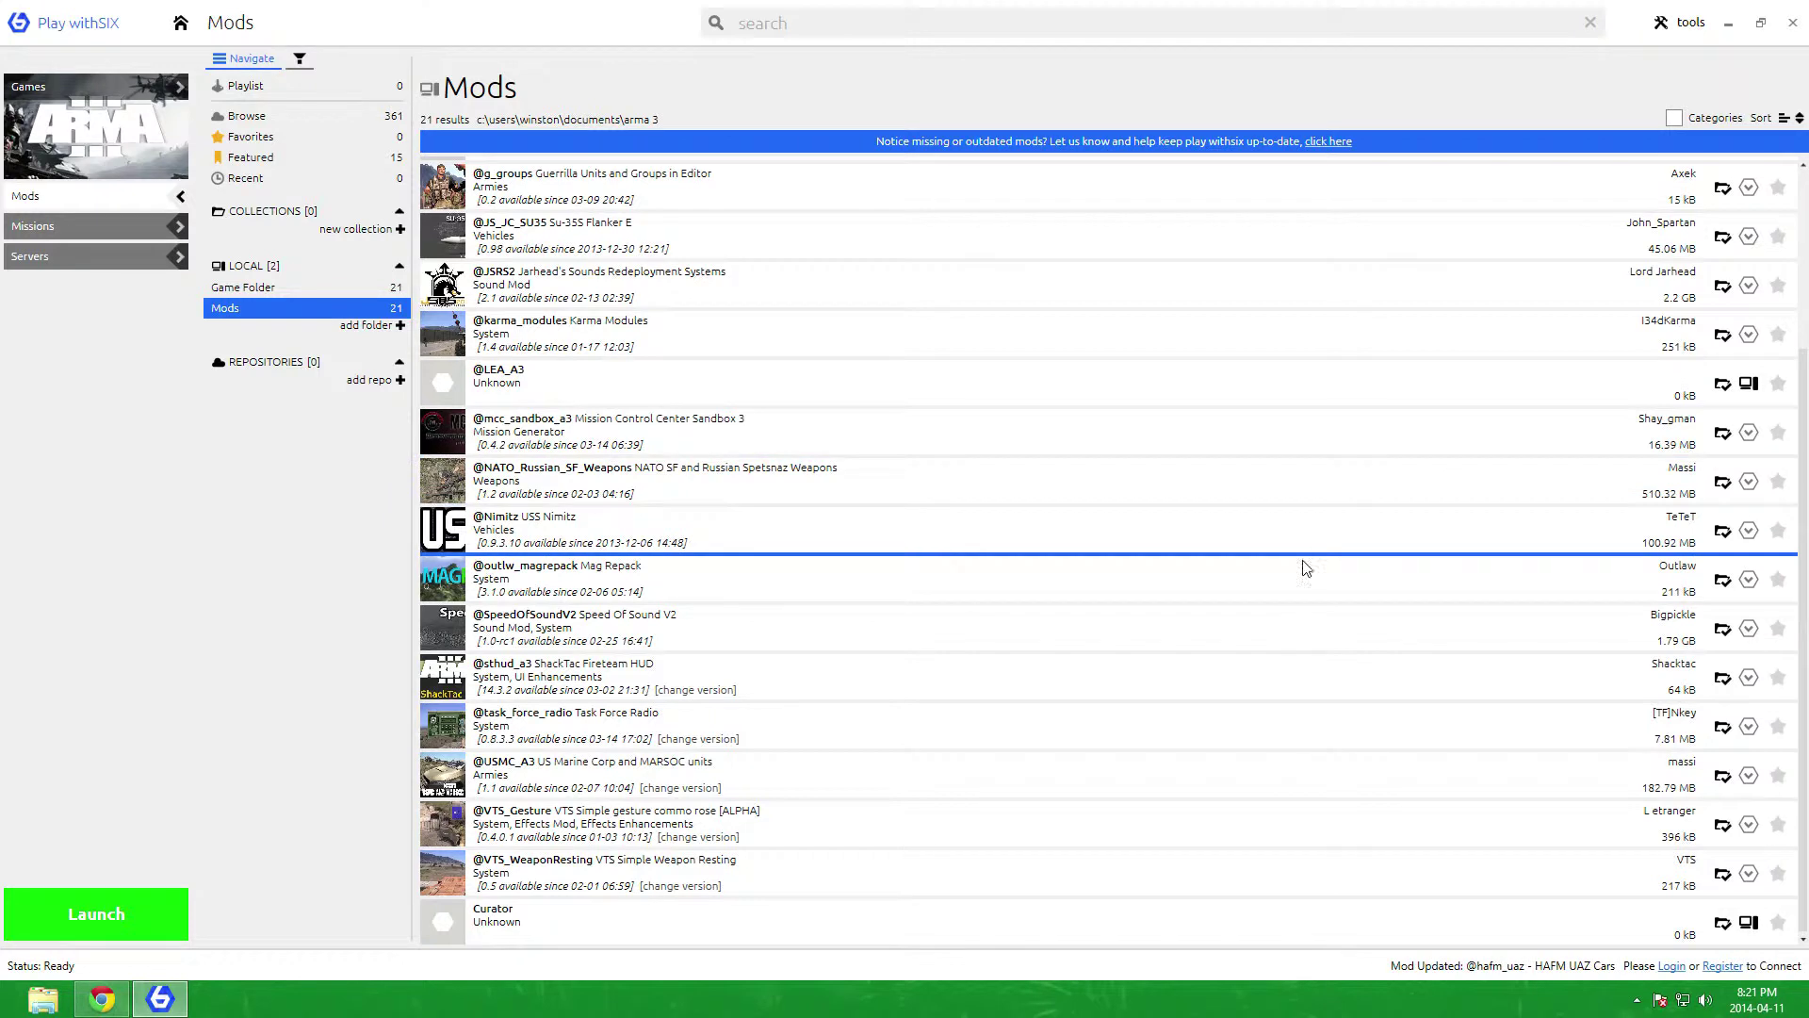
{"action": "left_click", "coordinate": [227, 288]}
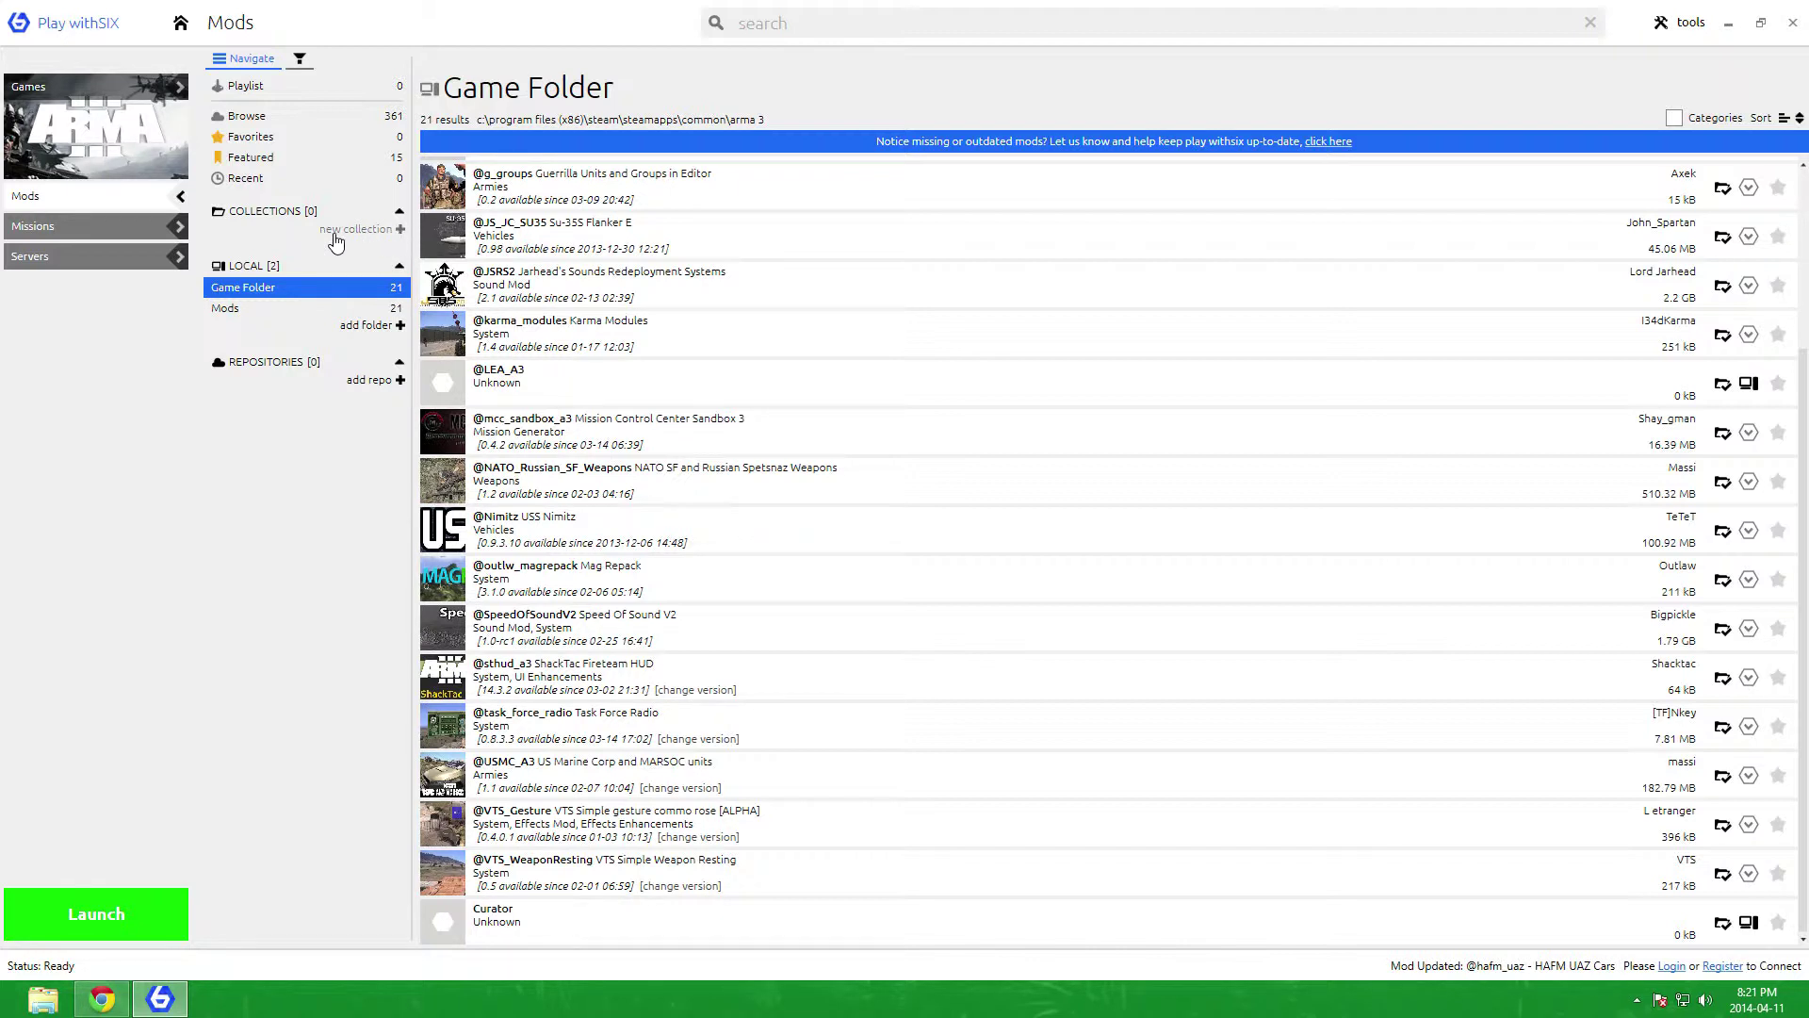
Step: Create a new mod collection named AWG ZULU SERVER
{"action": "left_click", "coordinate": [401, 230]}
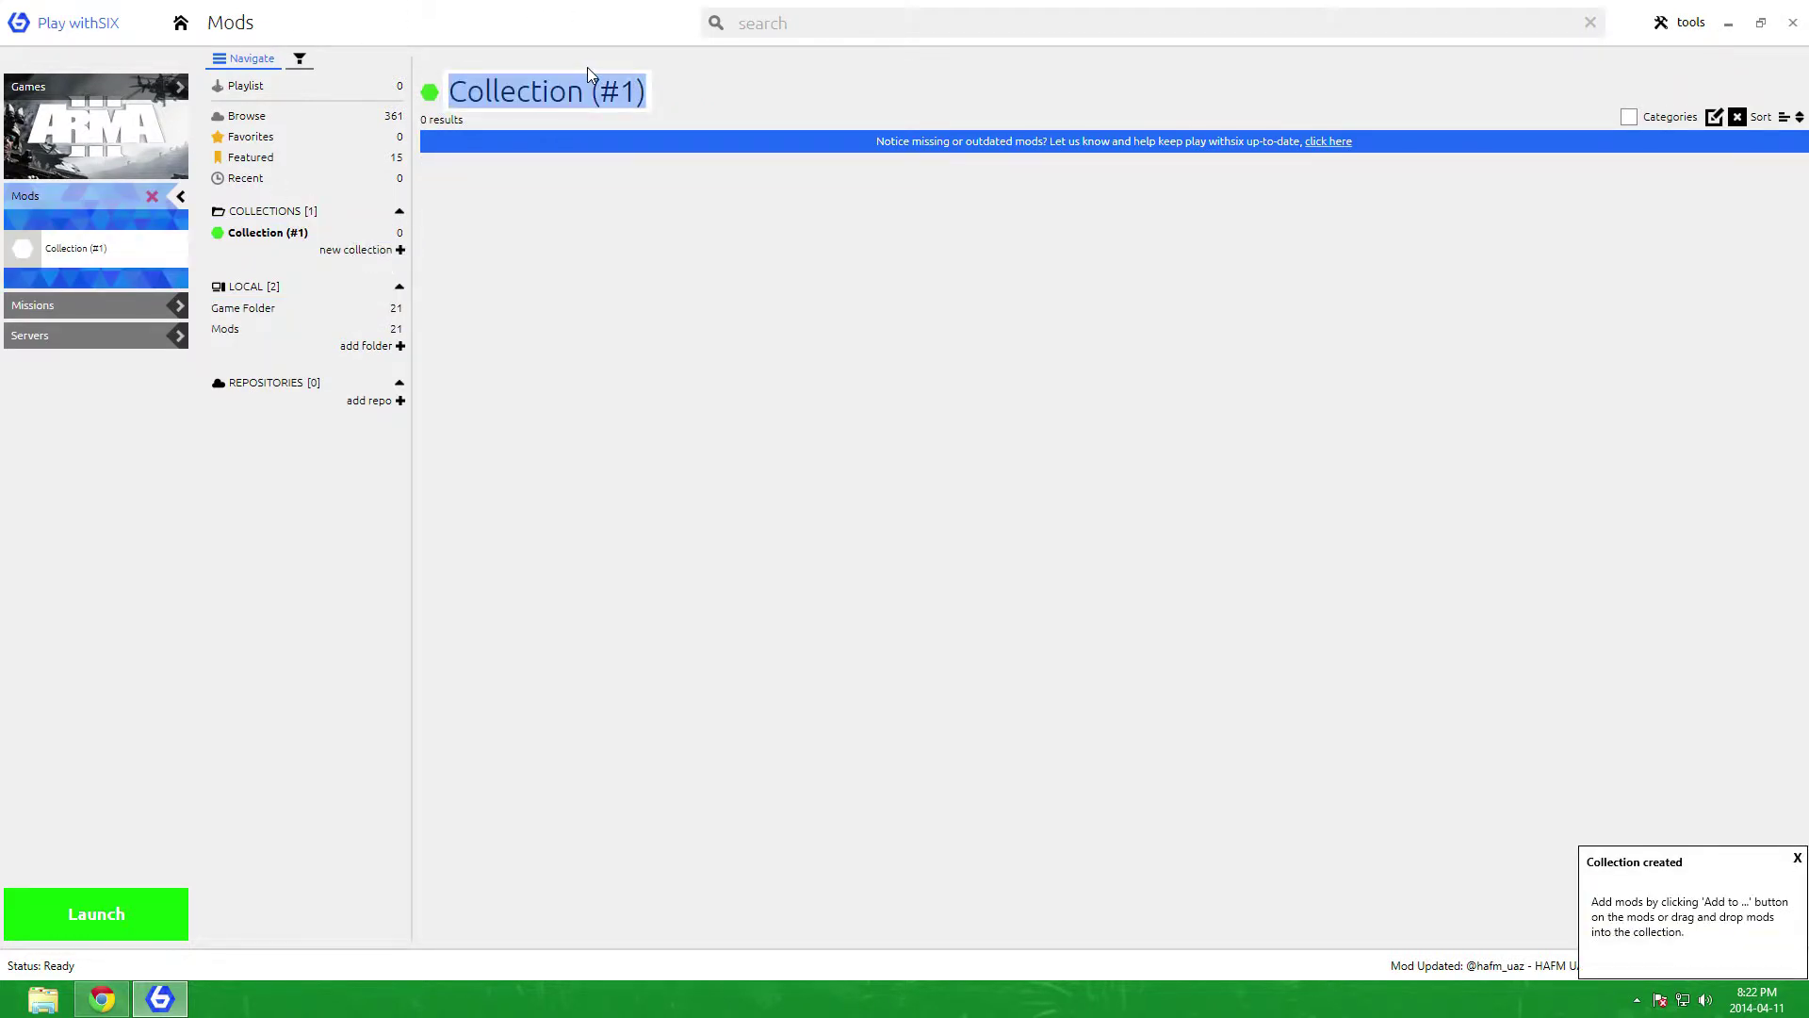
{"action": "type", "text": "AW"}
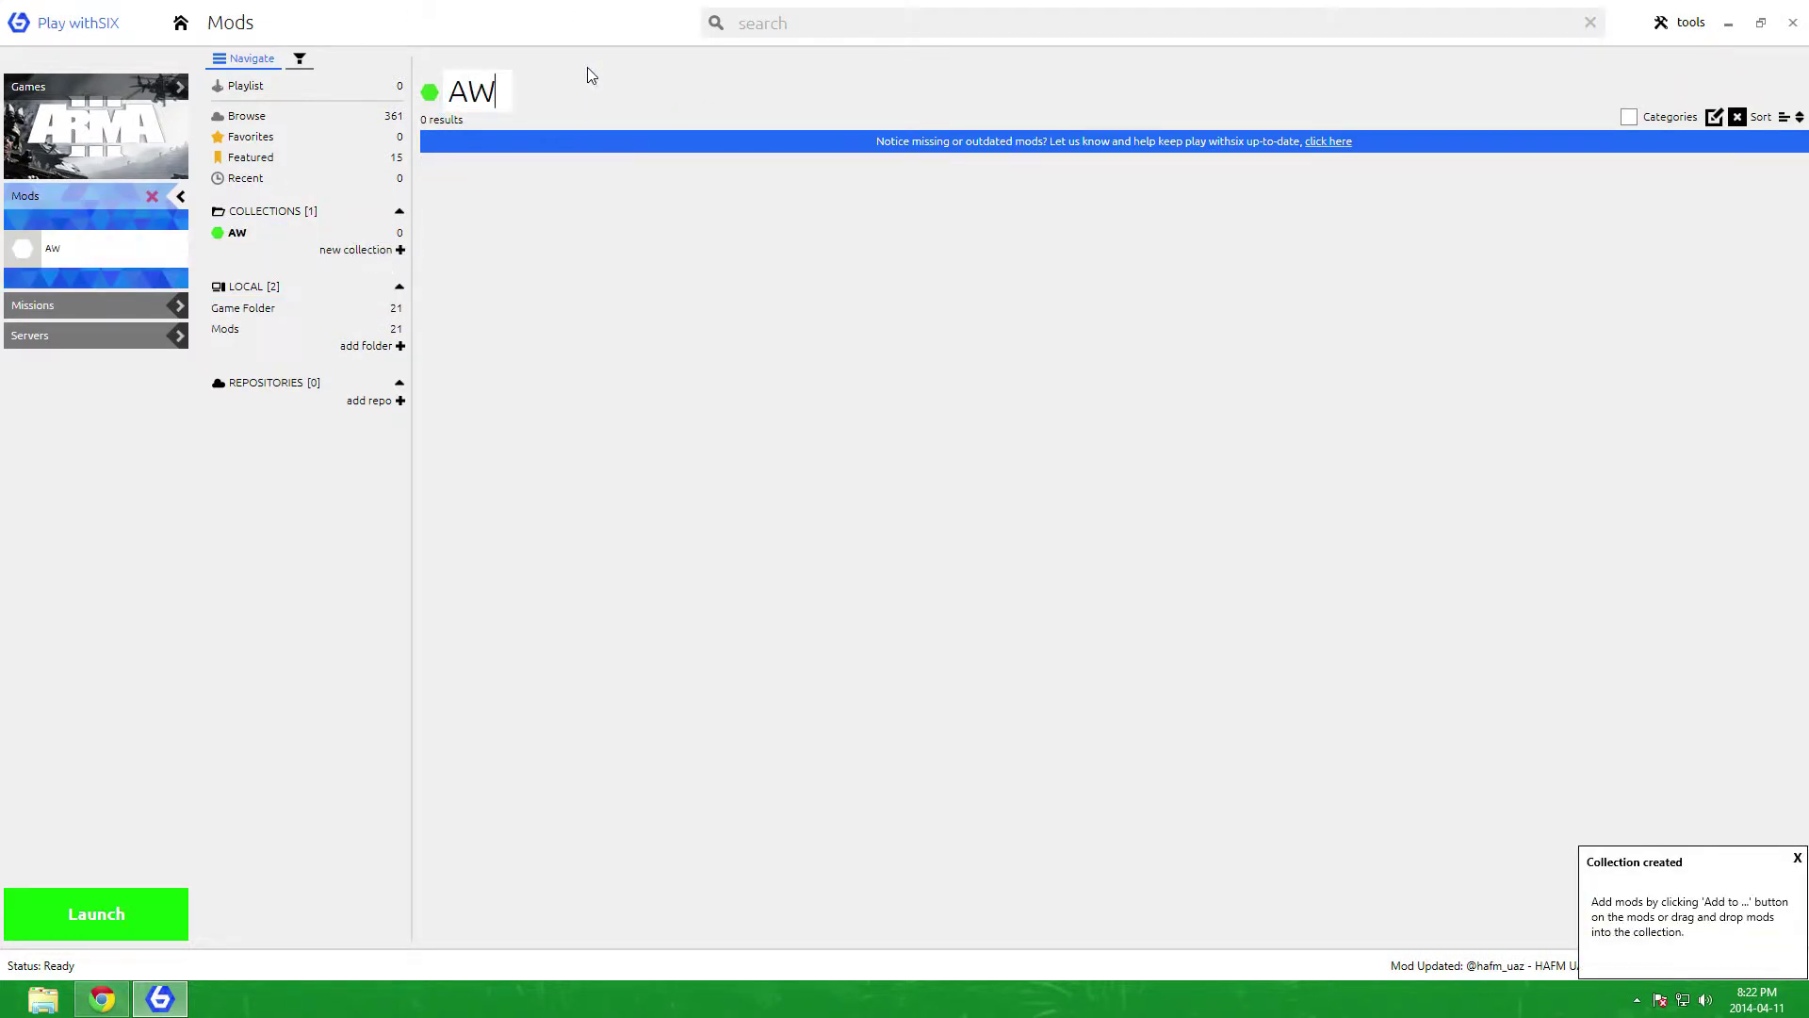
{"action": "type", "text": "G ZU"}
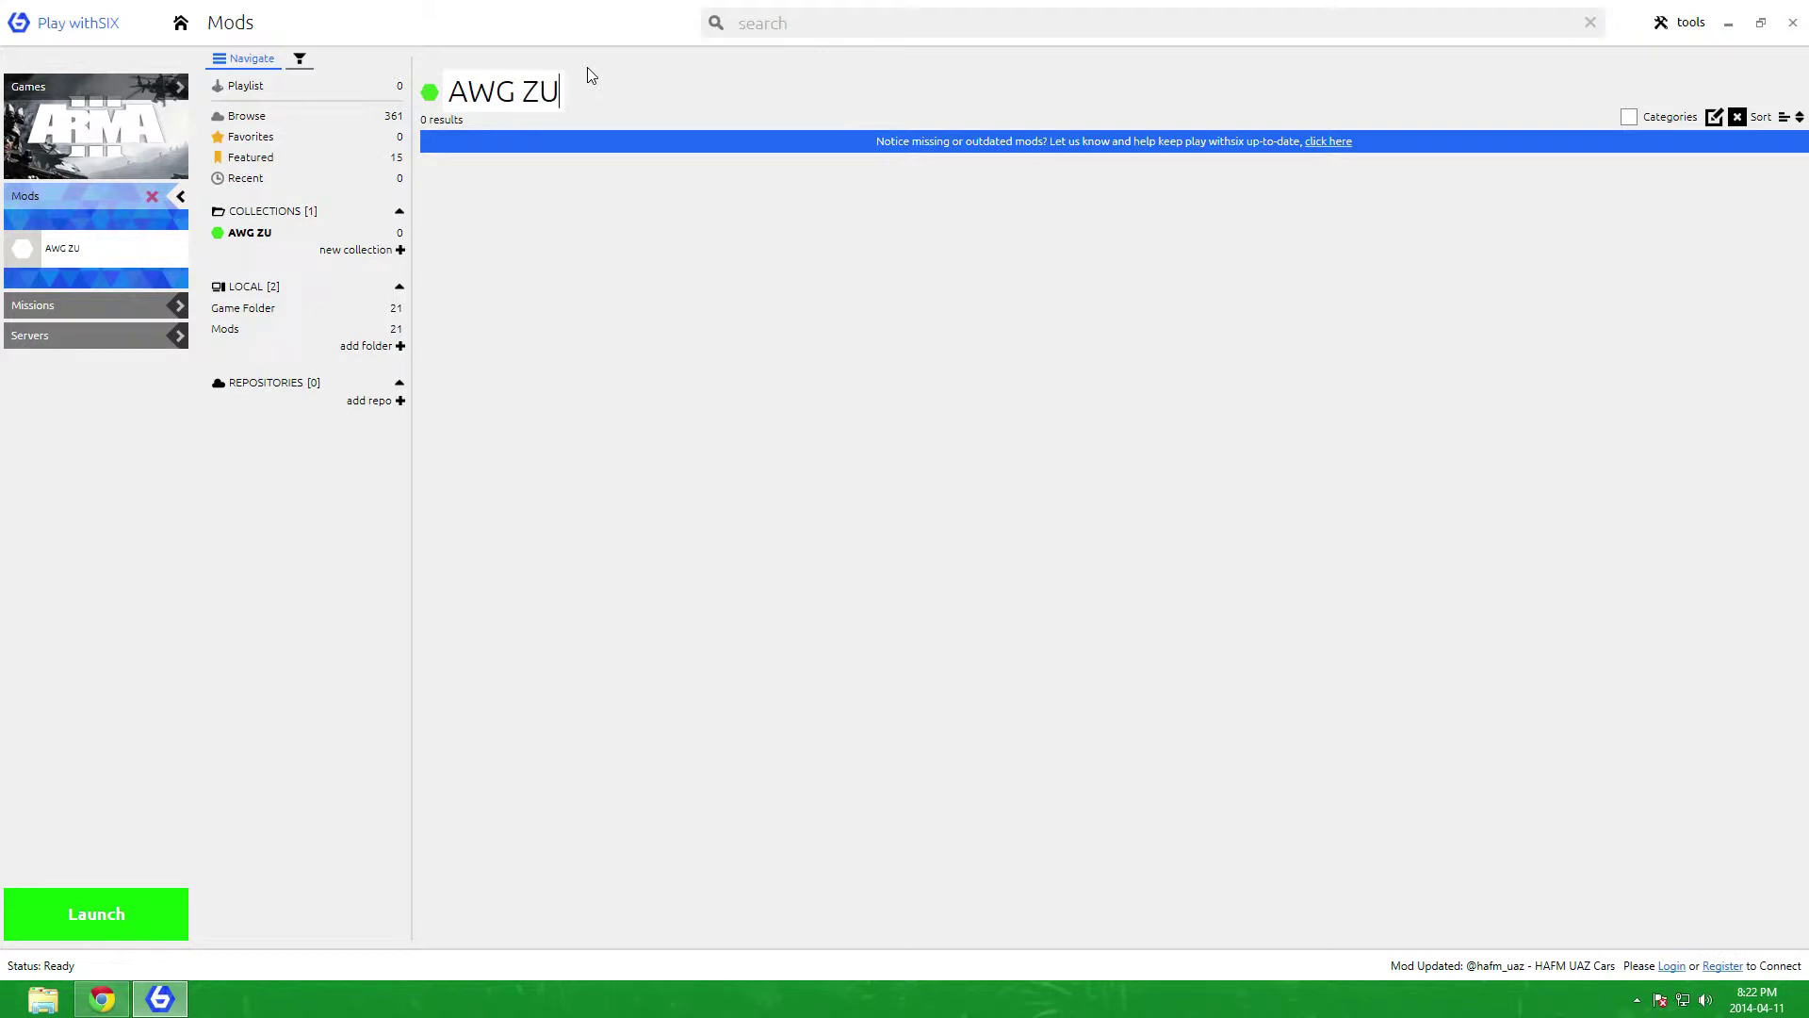
{"action": "type", "text": "LU SERVER"}
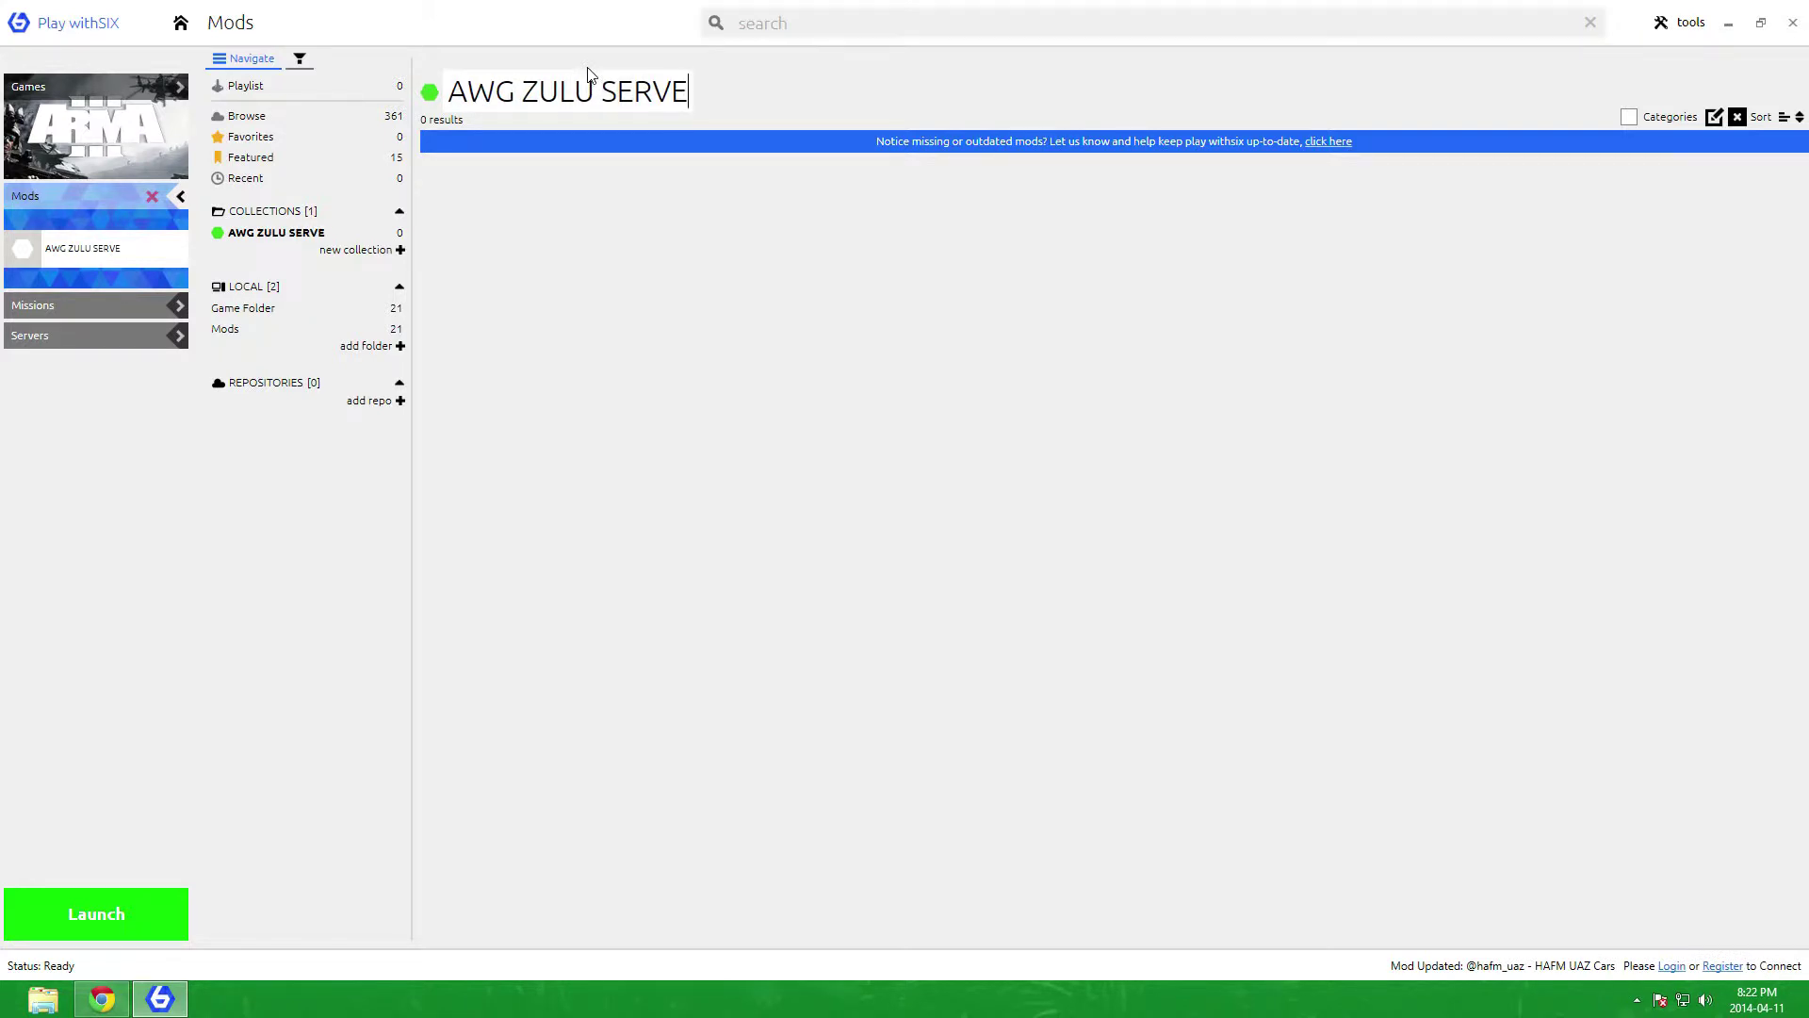
{"action": "key", "text": "Return"}
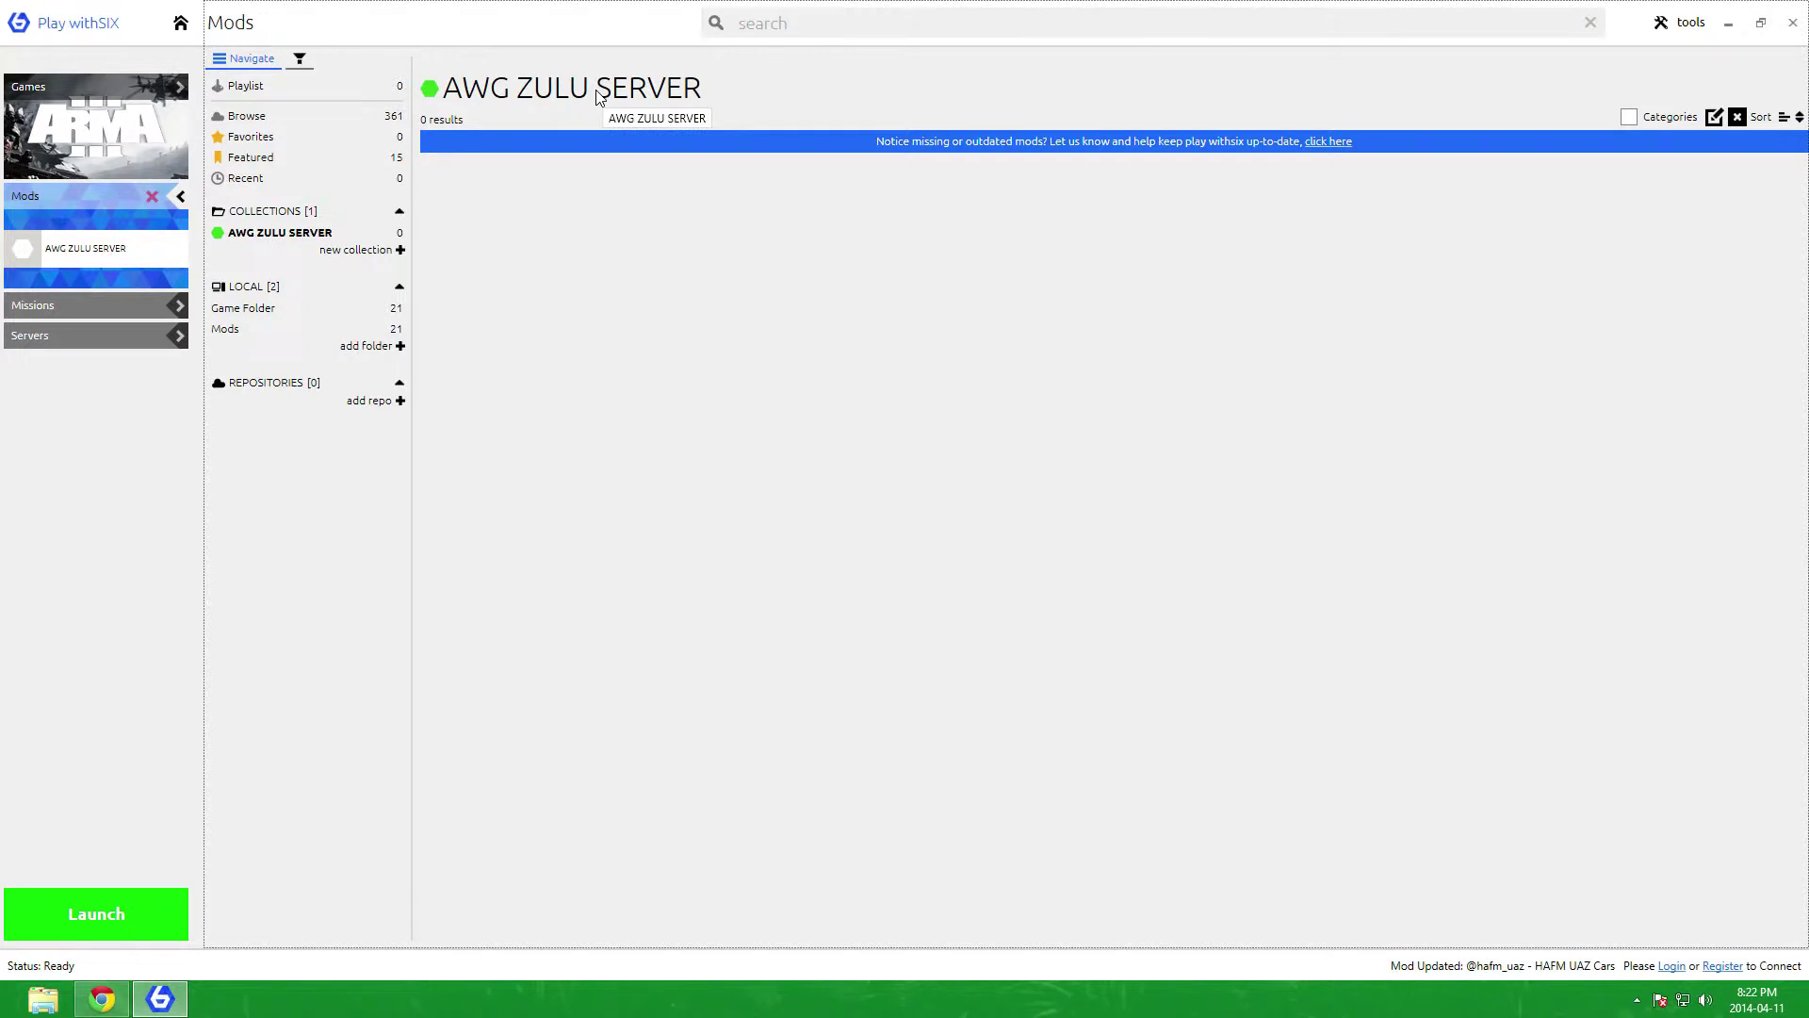
{"action": "left_click", "coordinate": [245, 309]}
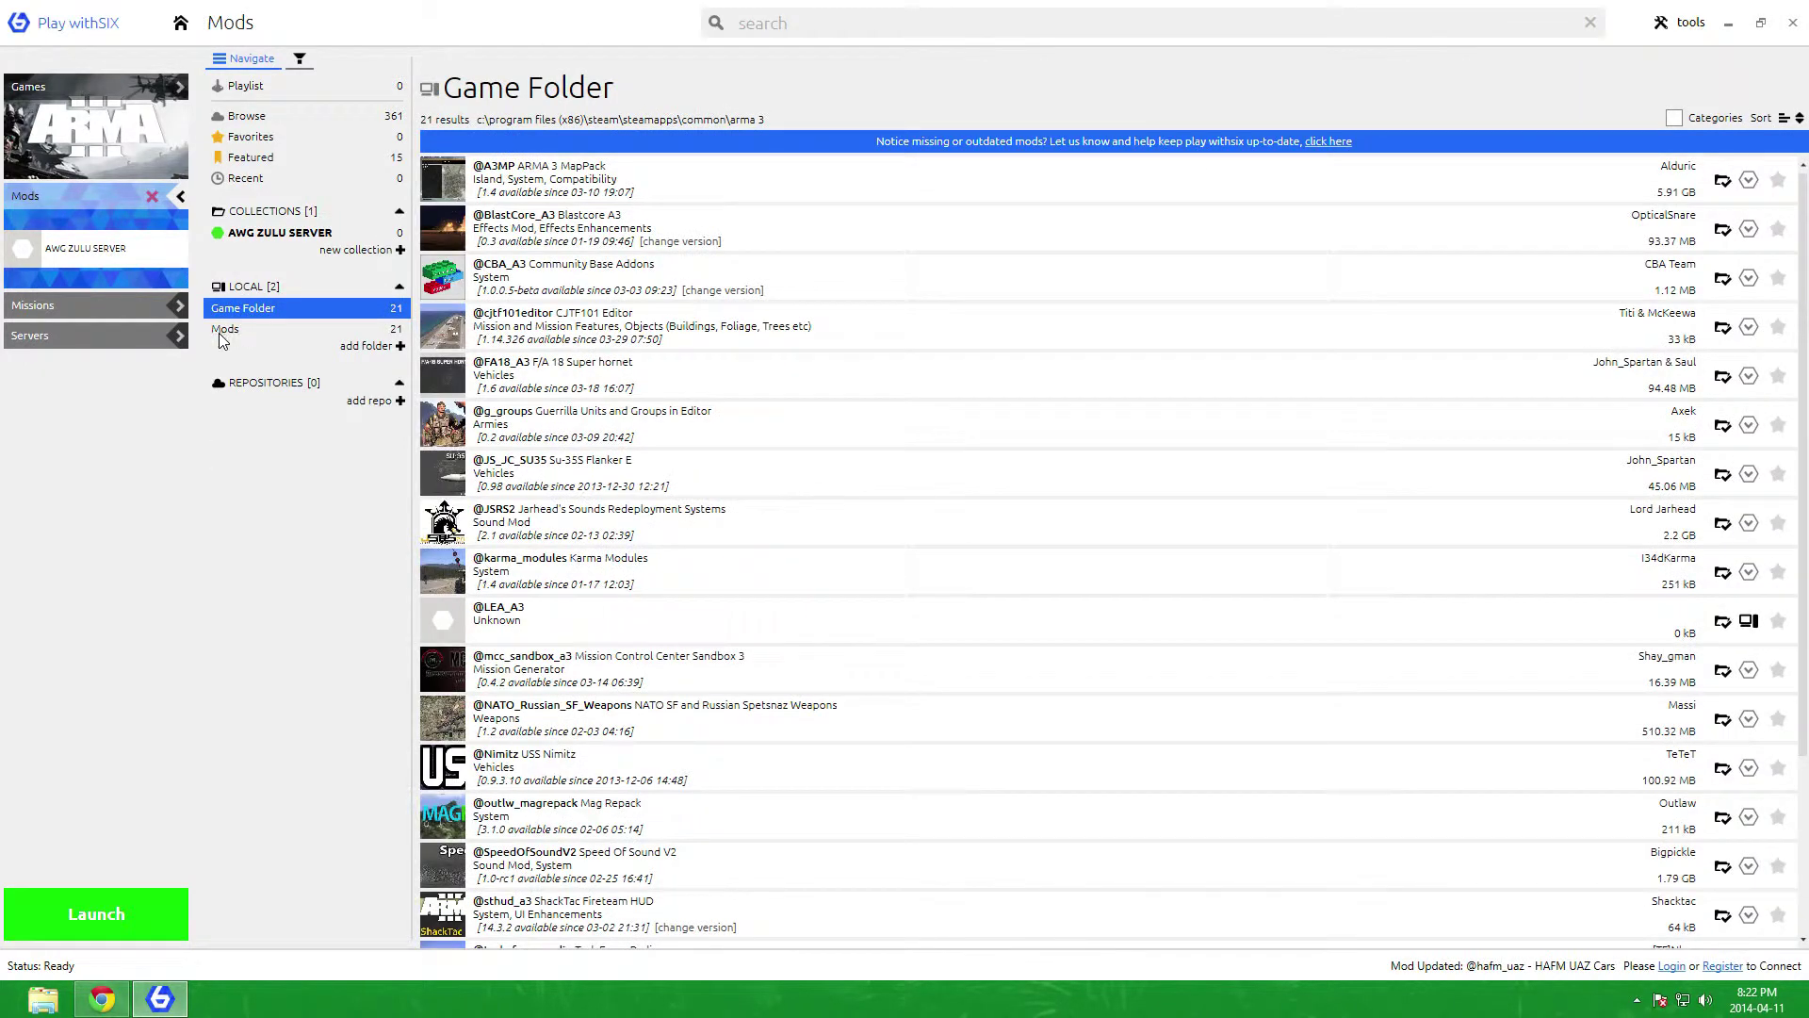
{"action": "left_click_drag", "start_coordinate": [736, 287], "coordinate": [284, 239]}
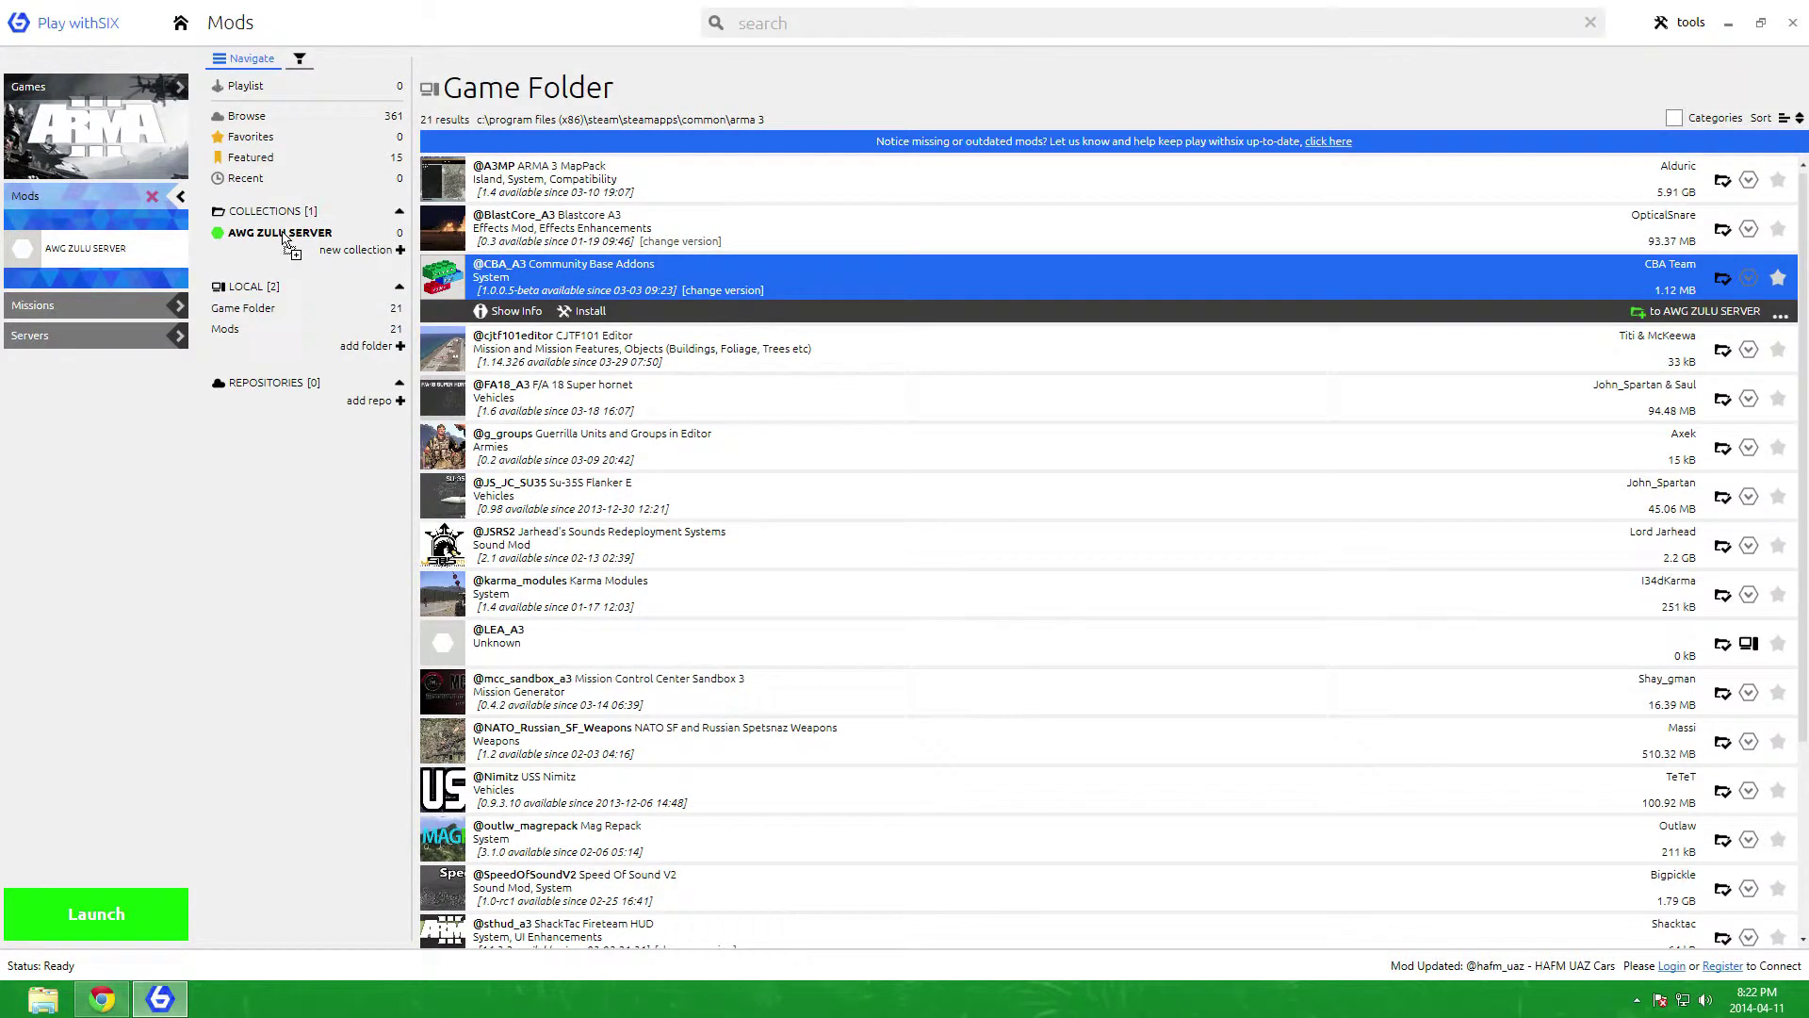
{"action": "left_click_drag", "start_coordinate": [284, 239], "coordinate": [285, 239]}
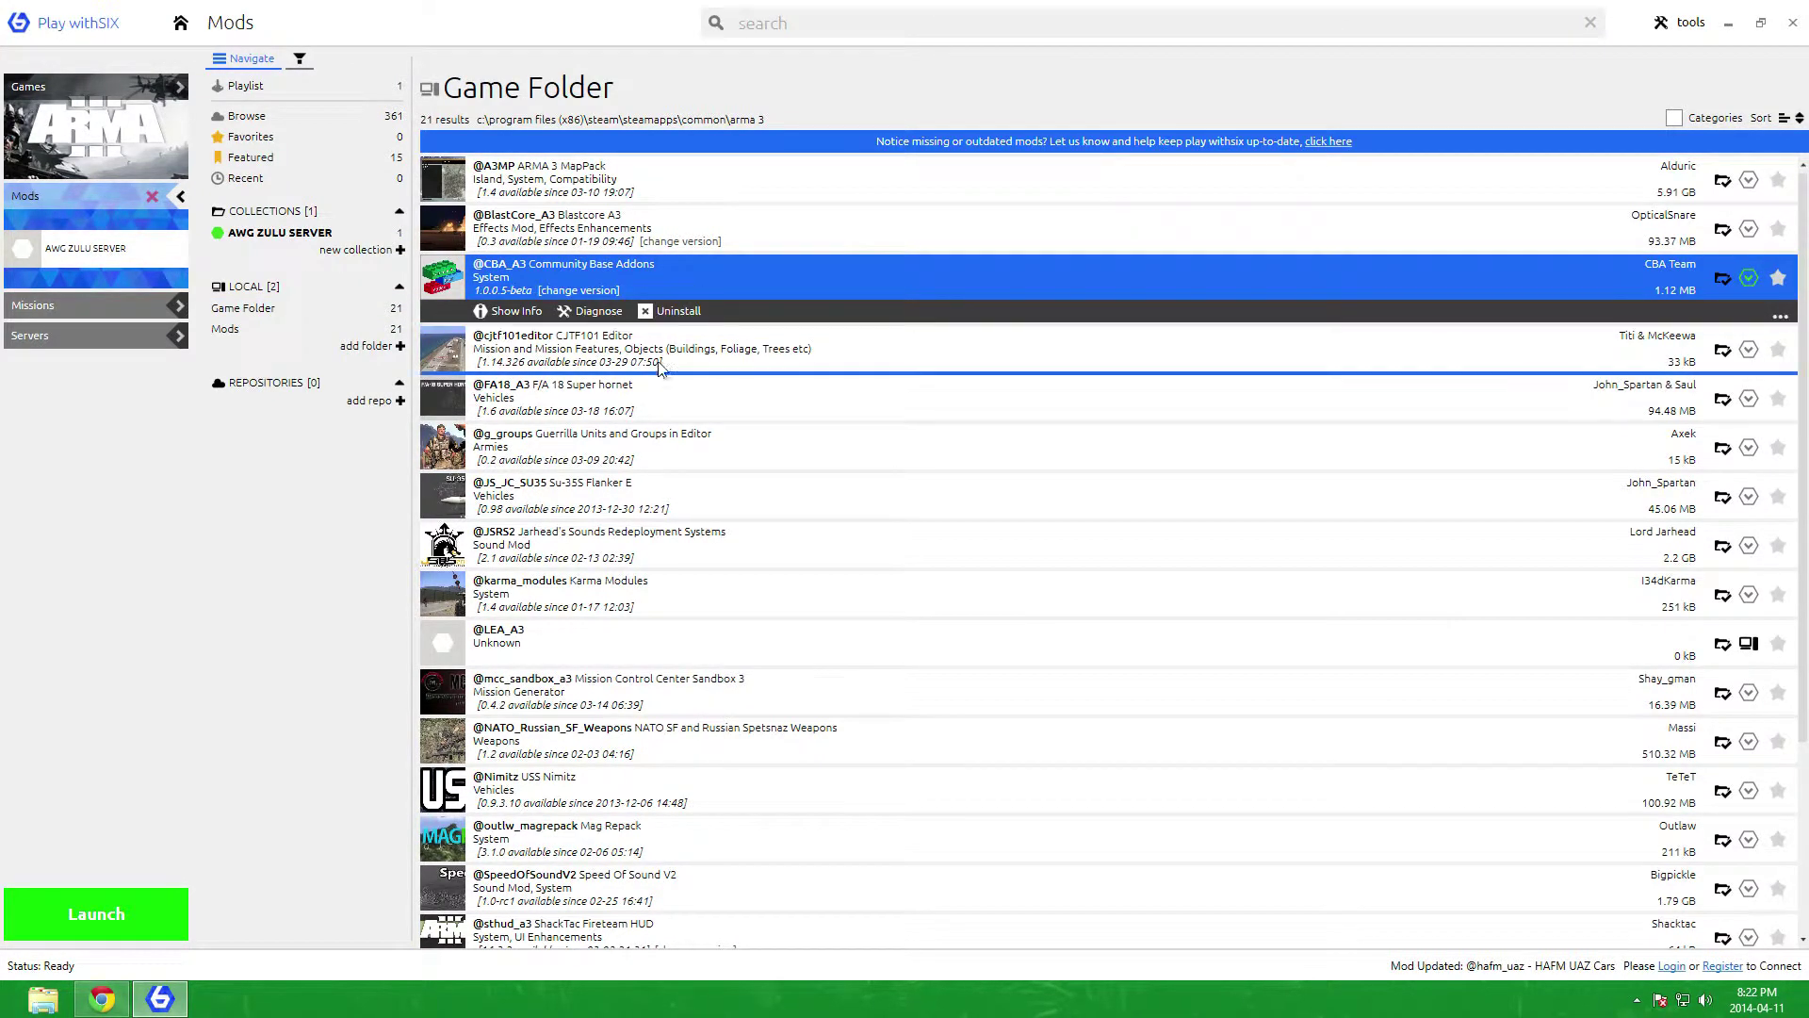
{"action": "left_click", "coordinate": [569, 243]}
{"action": "left_click_drag", "start_coordinate": [568, 244], "coordinate": [256, 247]}
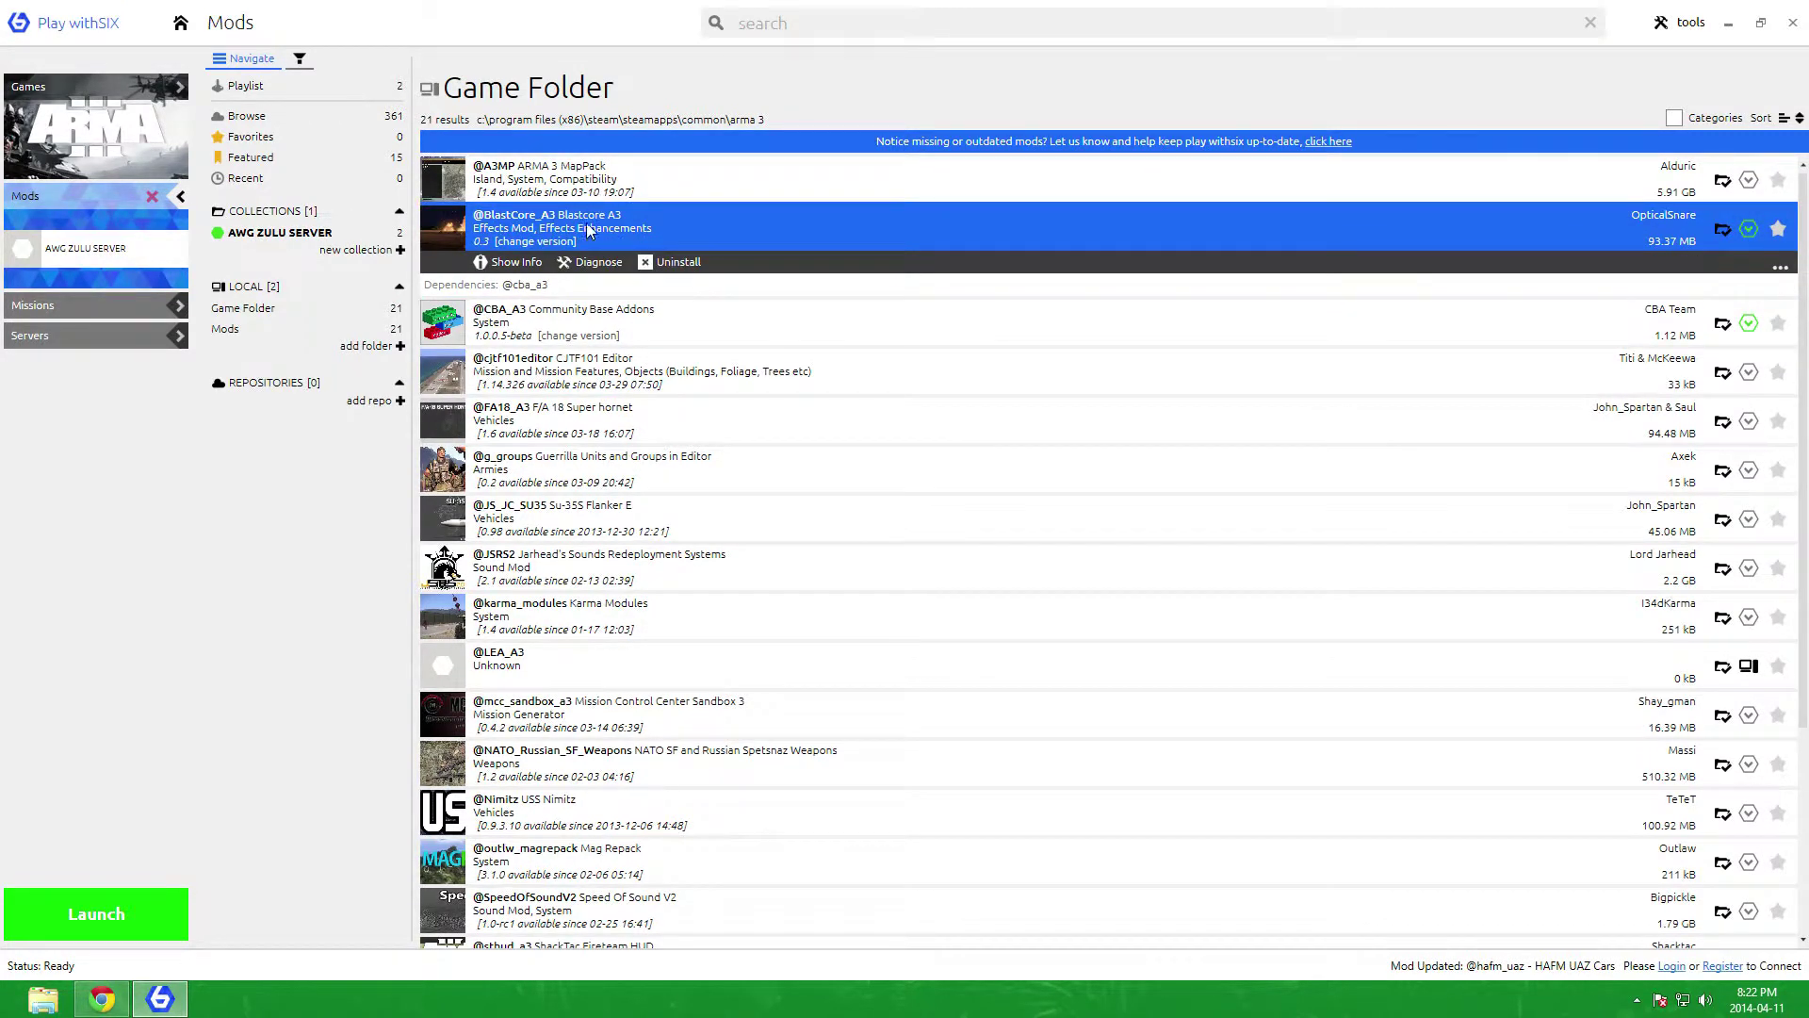
{"action": "left_click_drag", "start_coordinate": [532, 566], "coordinate": [265, 243]}
{"action": "scroll", "coordinate": [547, 614], "scroll_direction": "down", "scroll_amount": 3}
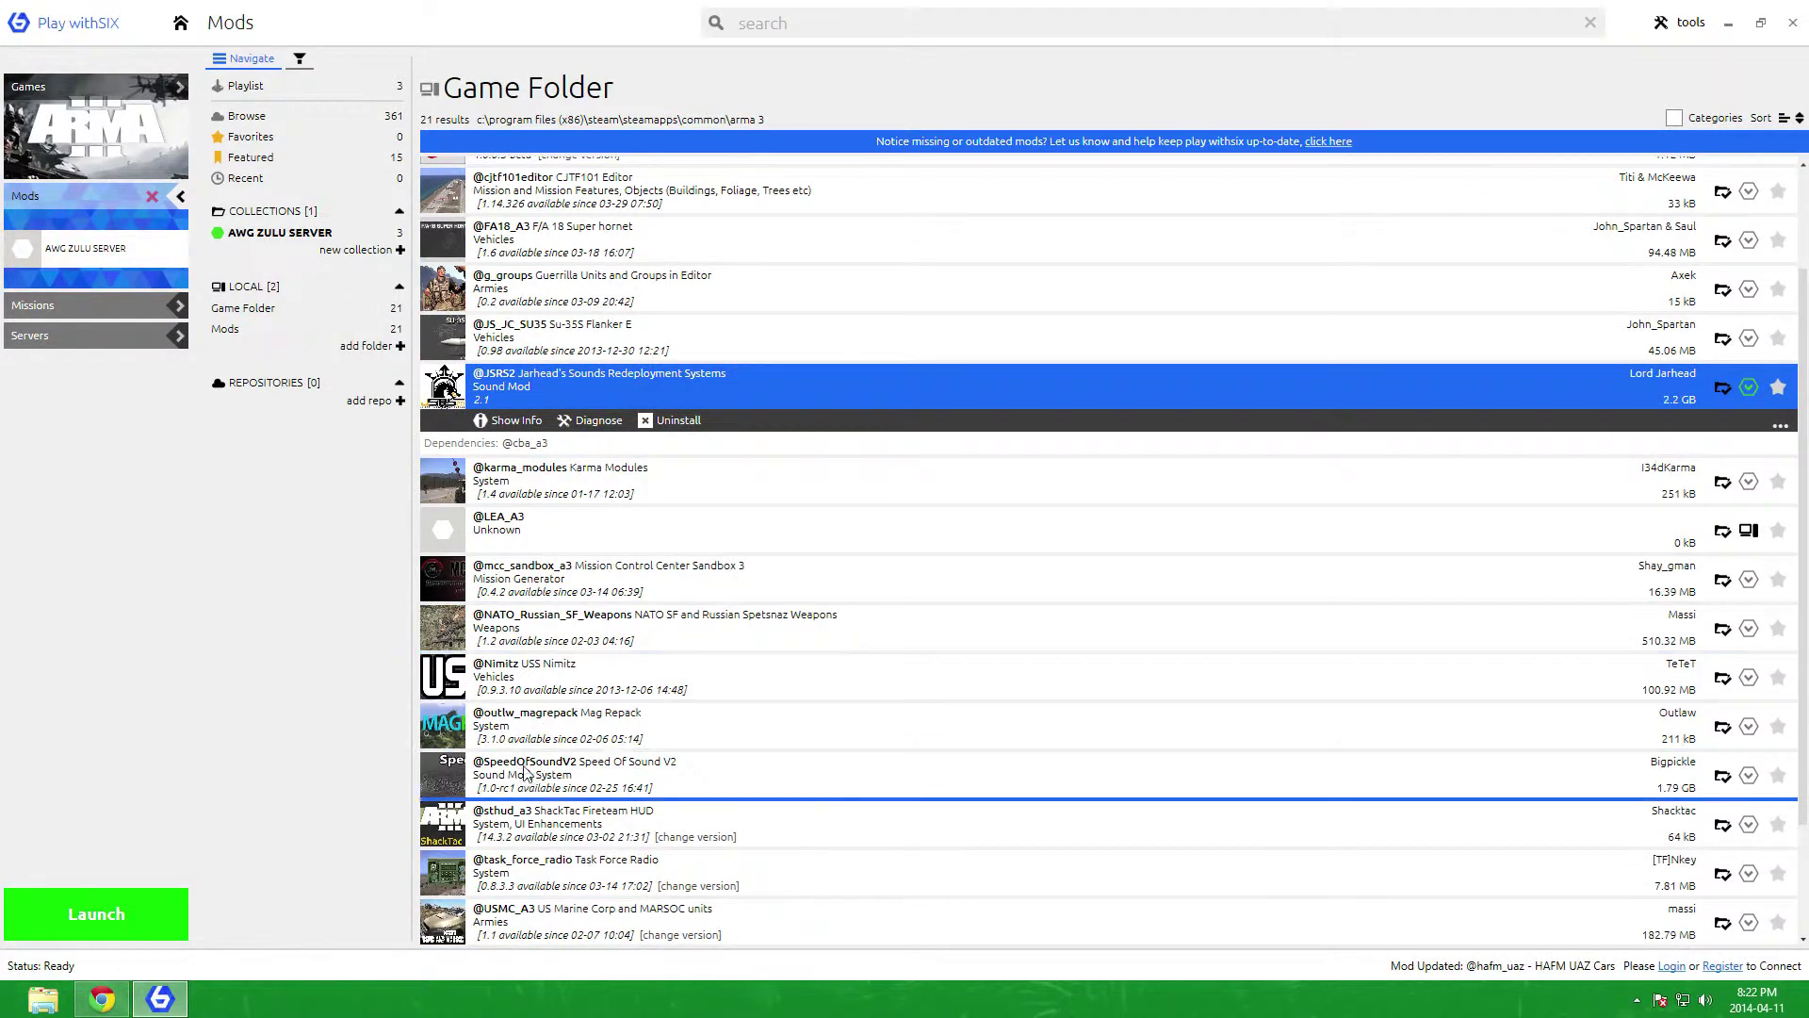
{"action": "left_click_drag", "start_coordinate": [531, 811], "coordinate": [299, 238]}
{"action": "scroll", "coordinate": [554, 682], "scroll_direction": "down", "scroll_amount": 3}
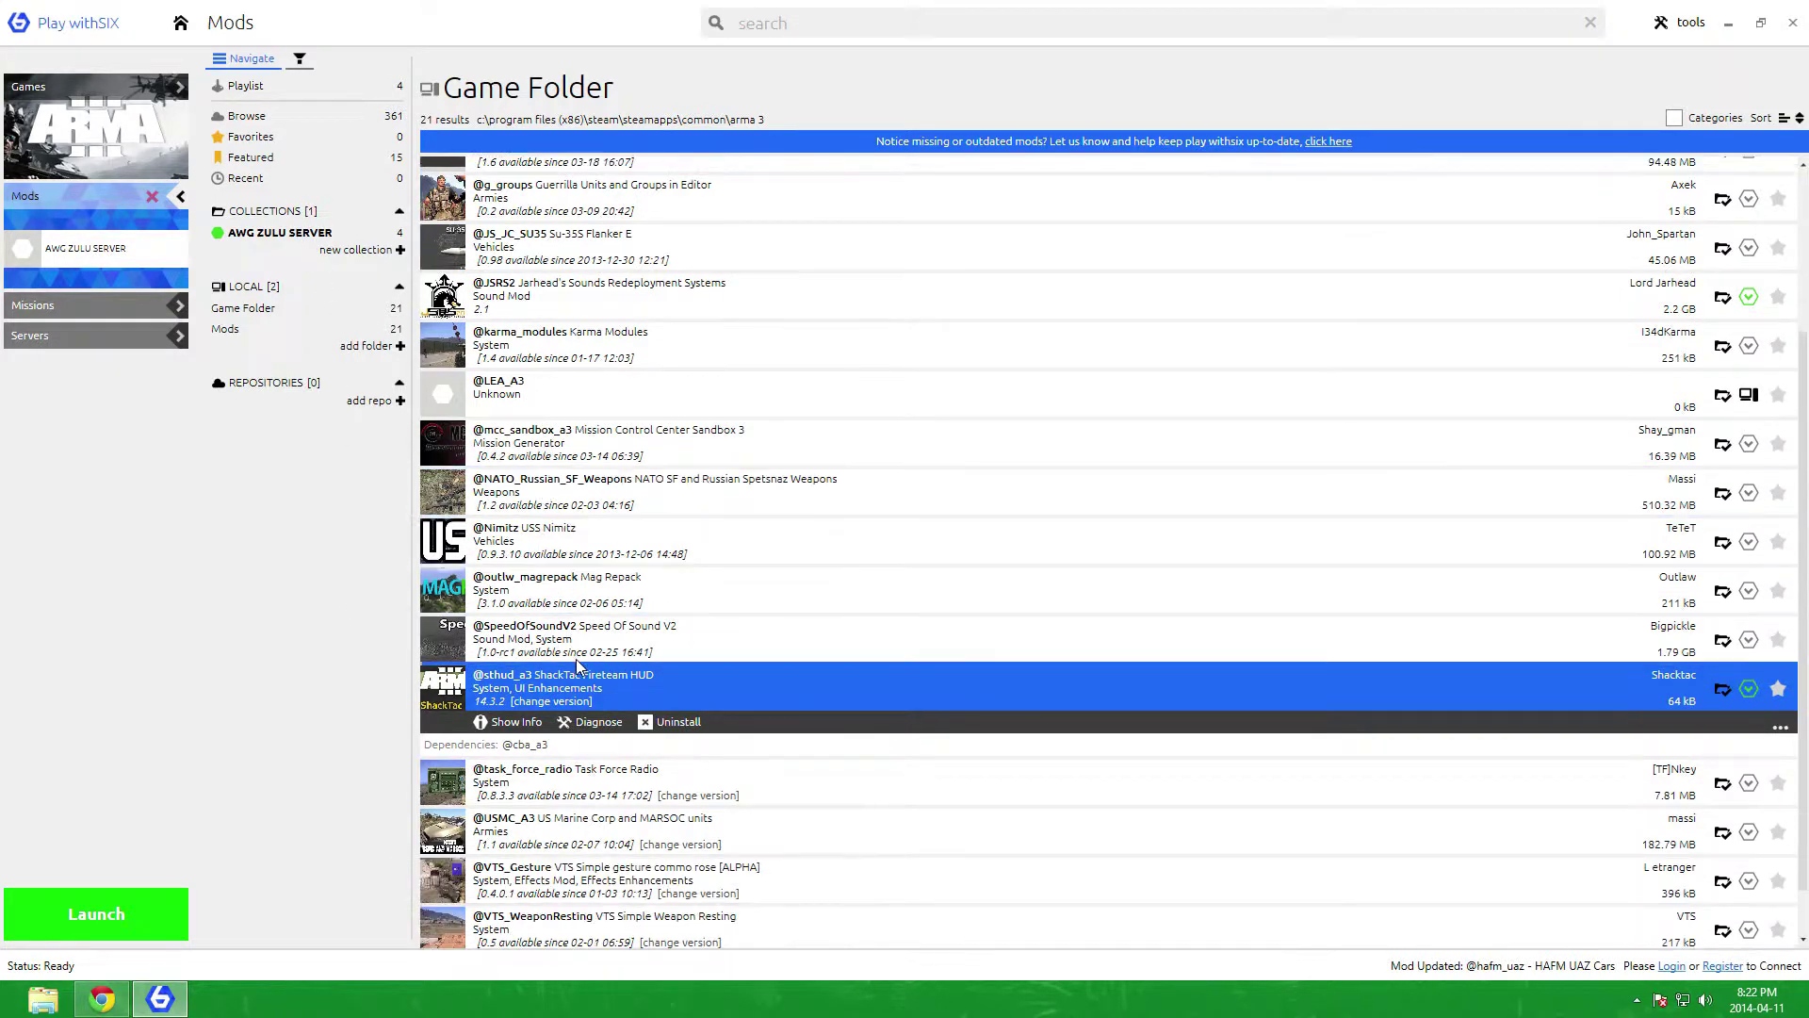
{"action": "left_click_drag", "start_coordinate": [584, 885], "coordinate": [254, 243]}
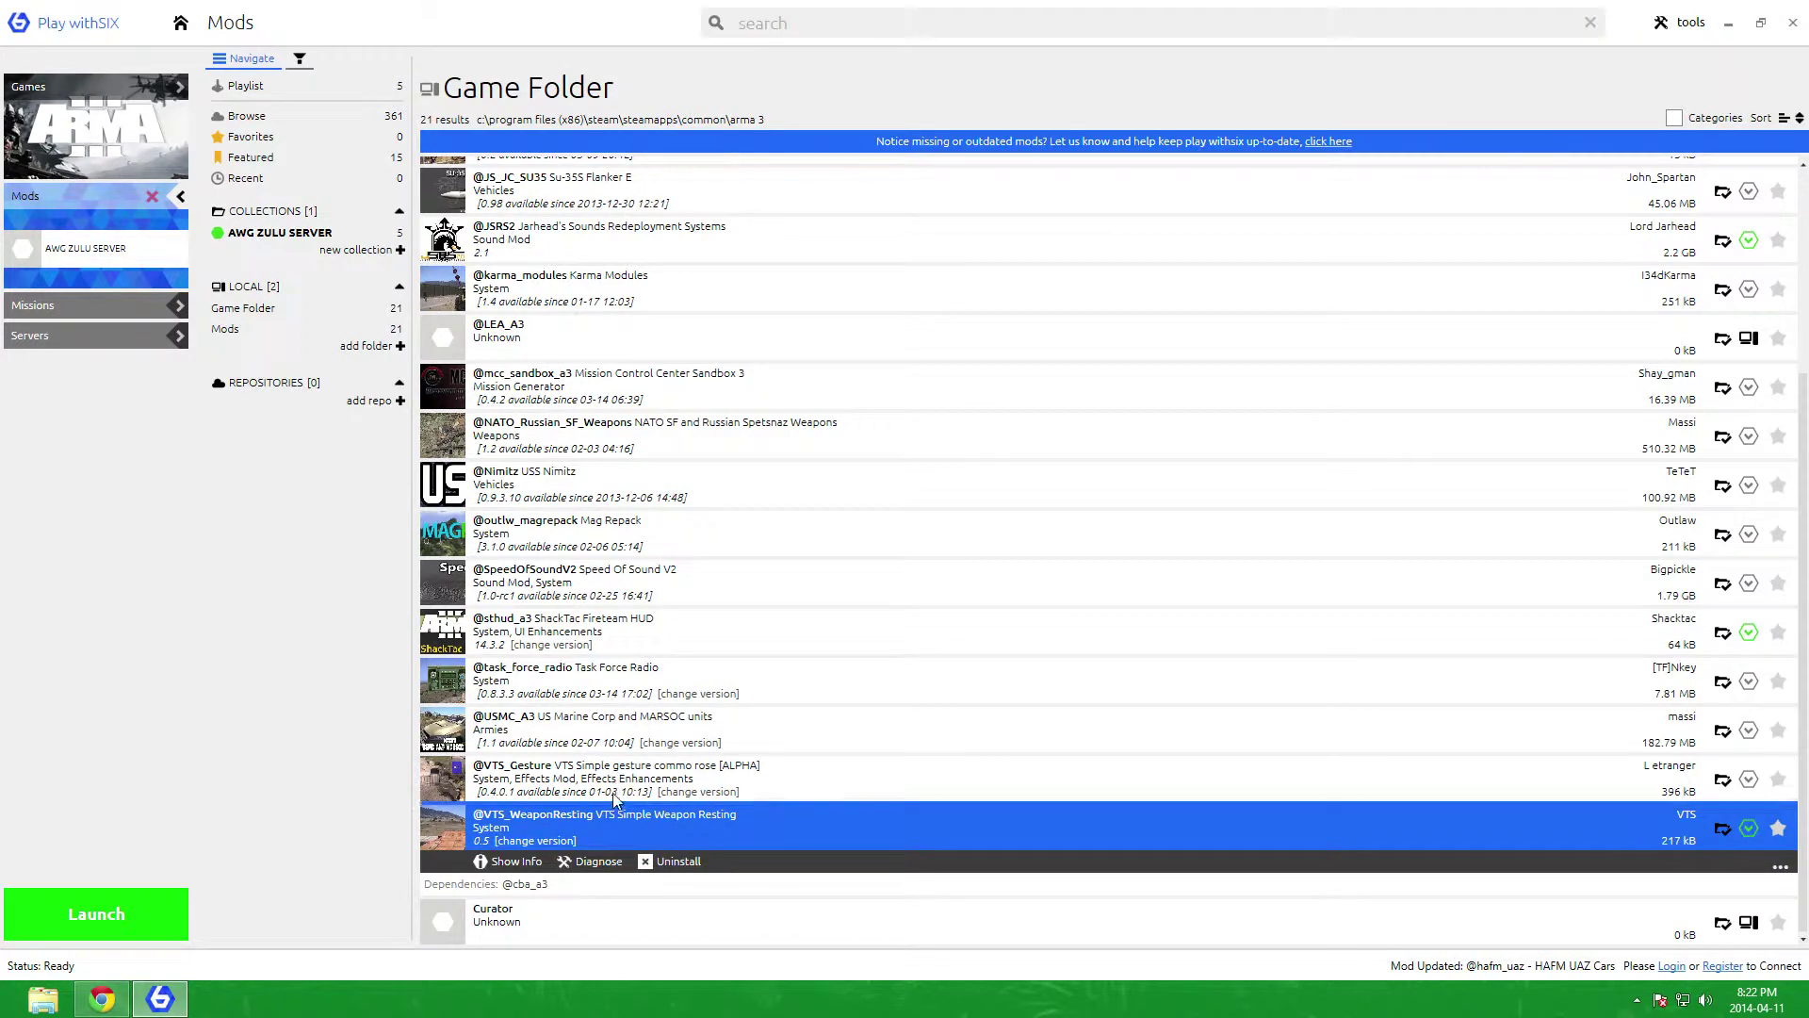
{"action": "left_click_drag", "start_coordinate": [626, 791], "coordinate": [279, 245]}
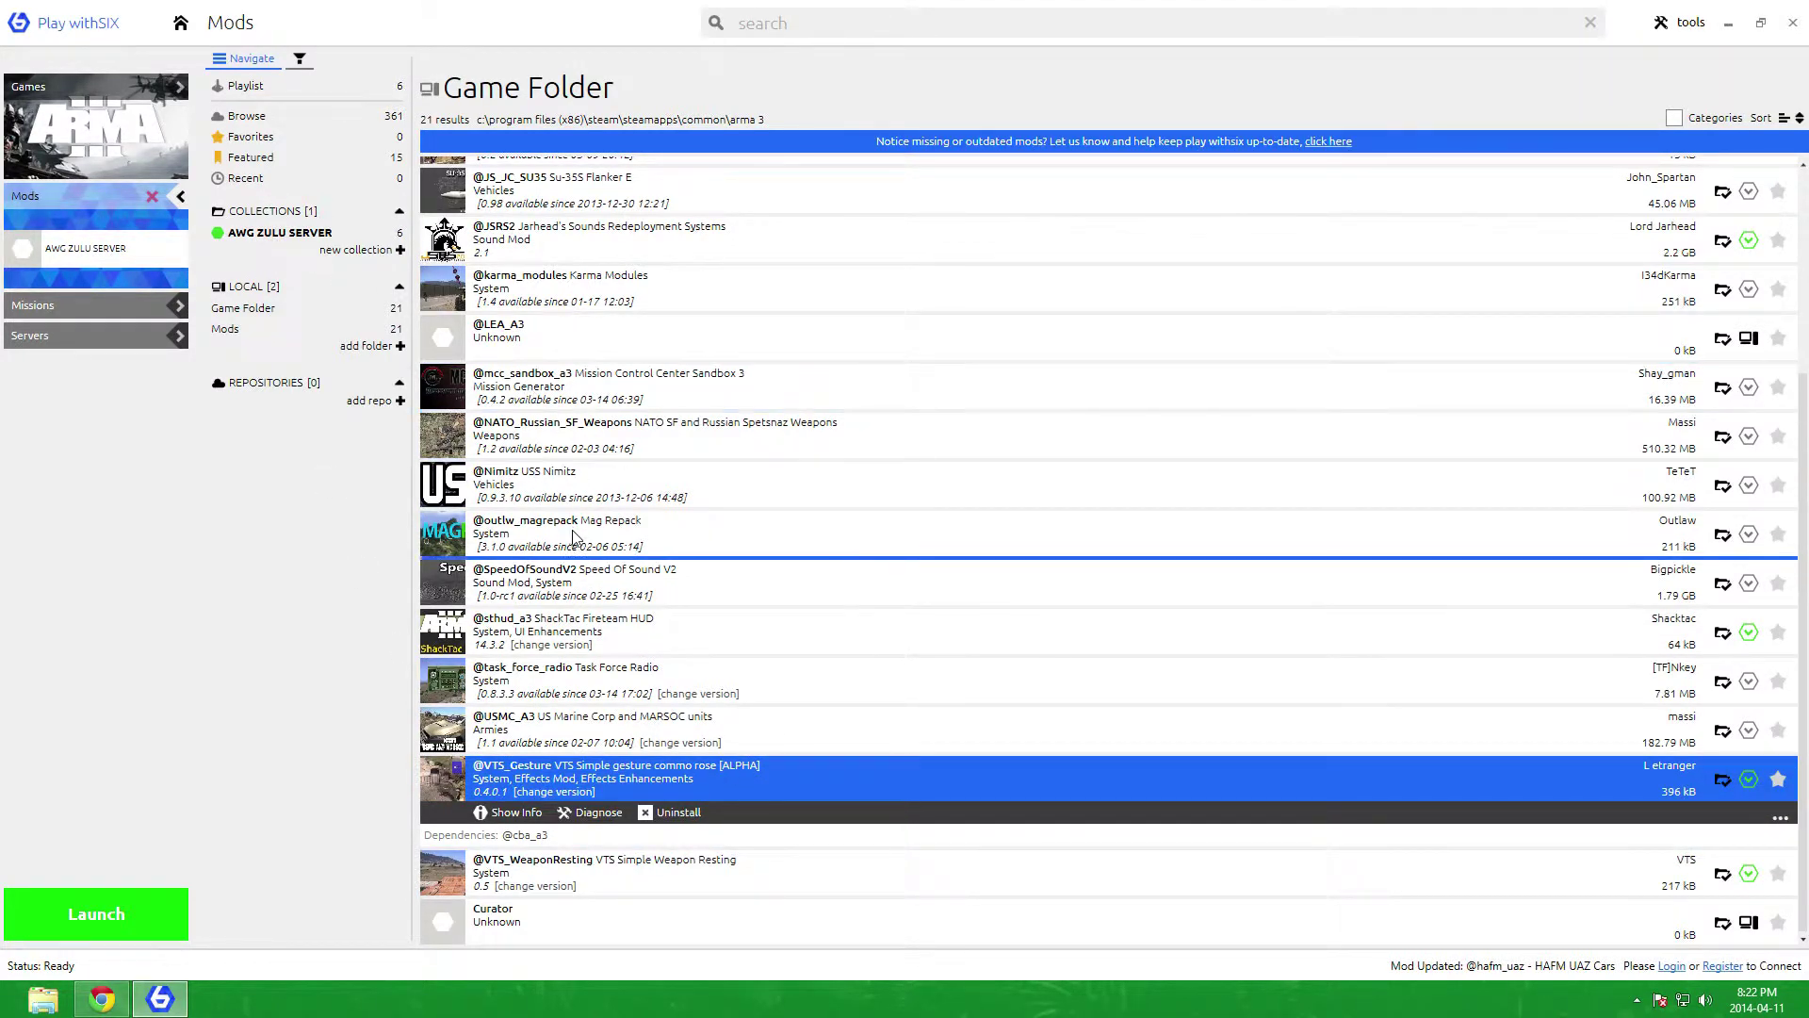
Step: Open the AWG ZULU SERVER collection to check its mods and look at the actions available for it
{"action": "left_click", "coordinate": [253, 241]}
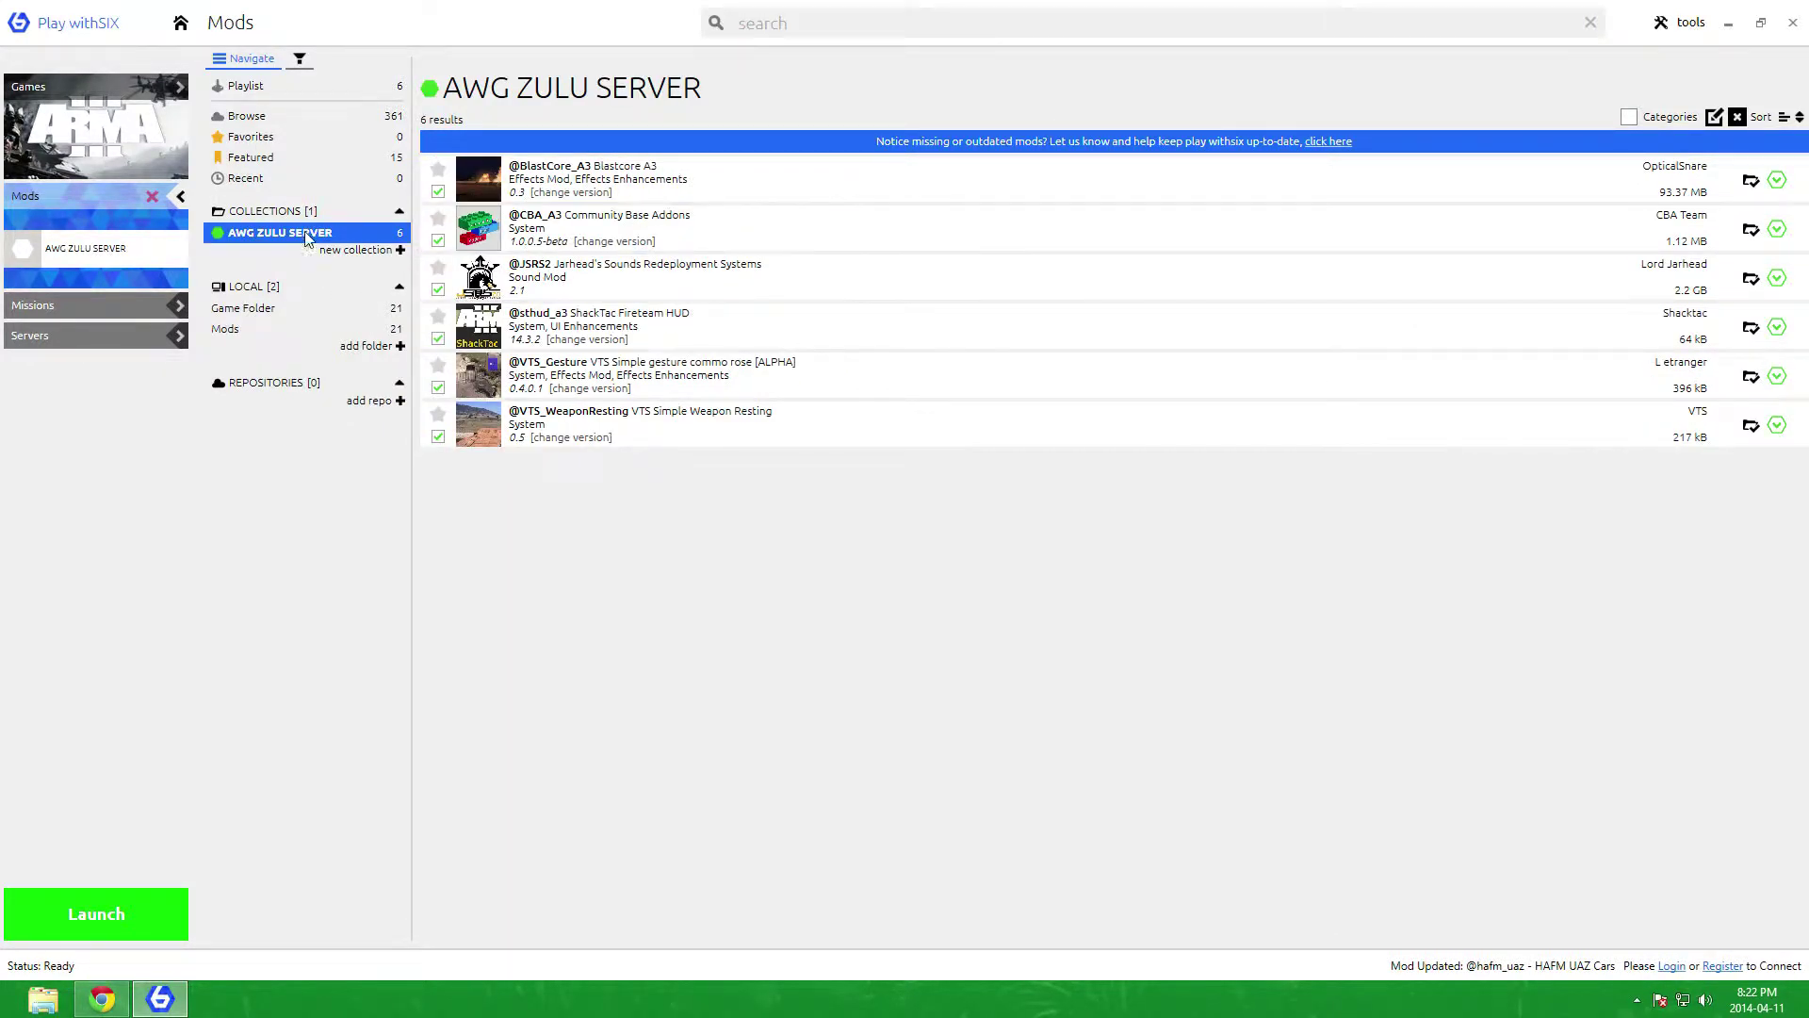
{"action": "right_click", "coordinate": [273, 243]}
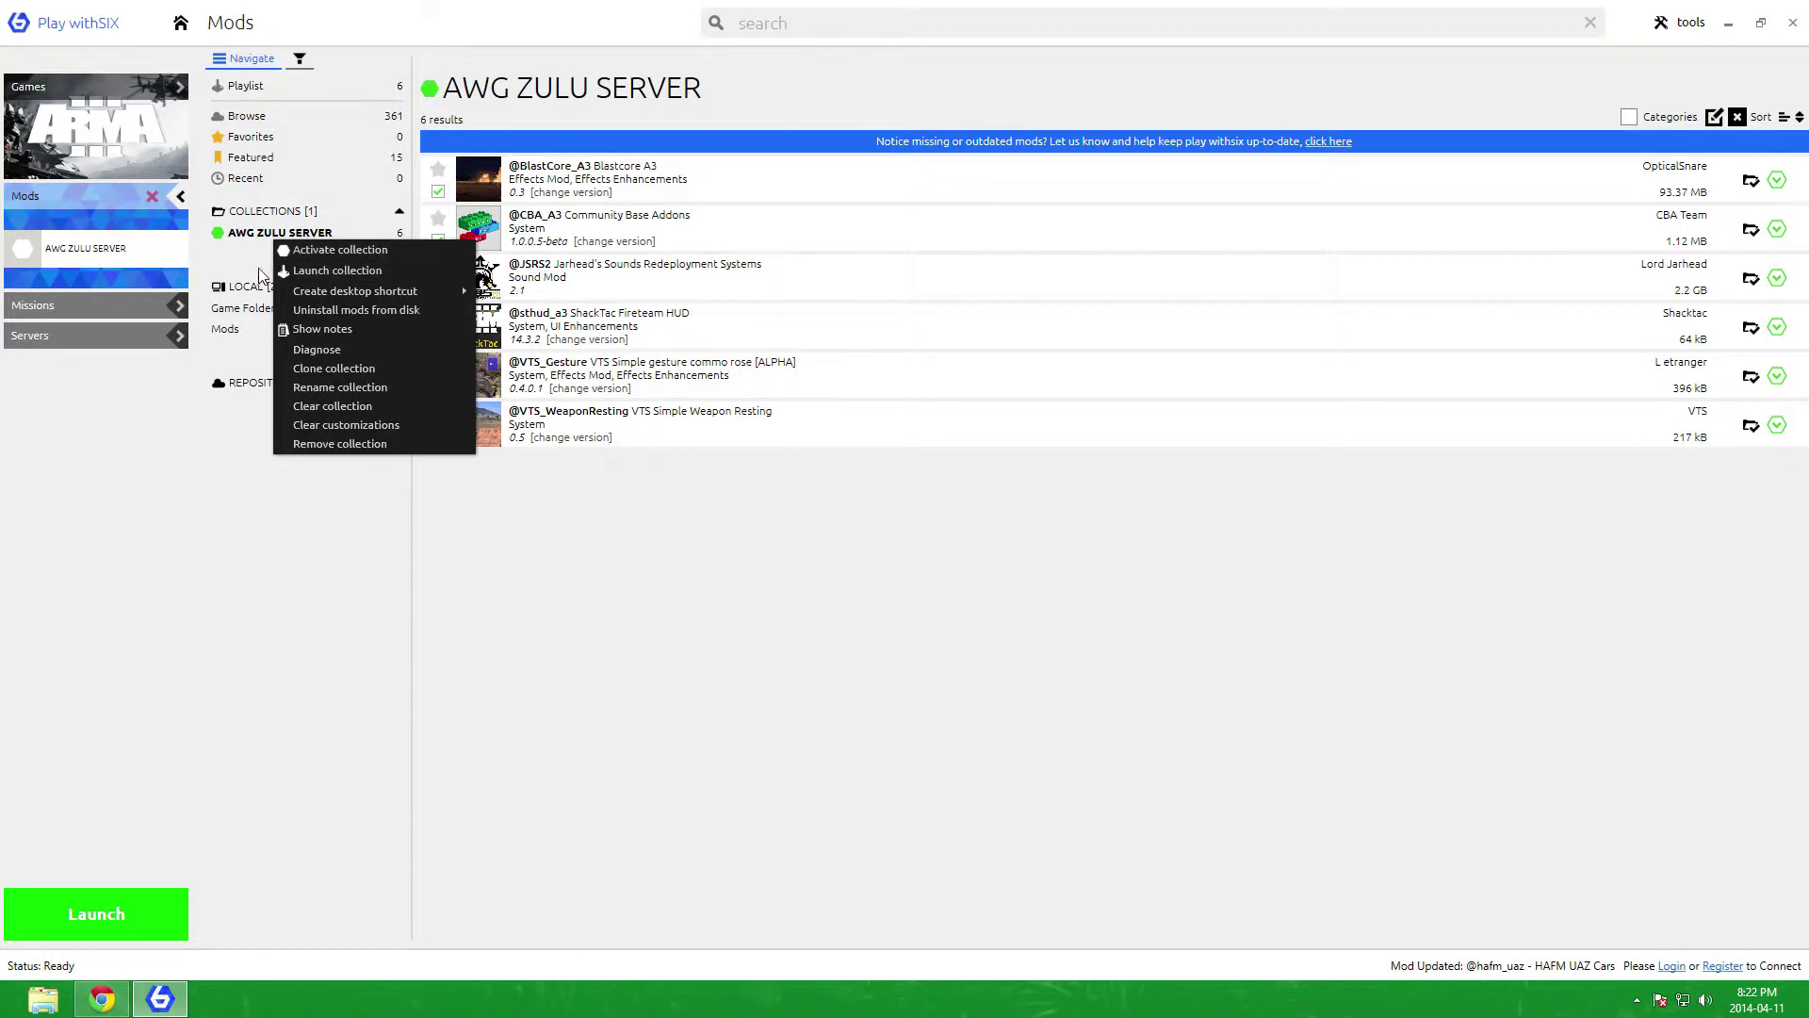
{"action": "left_click", "coordinate": [309, 743]}
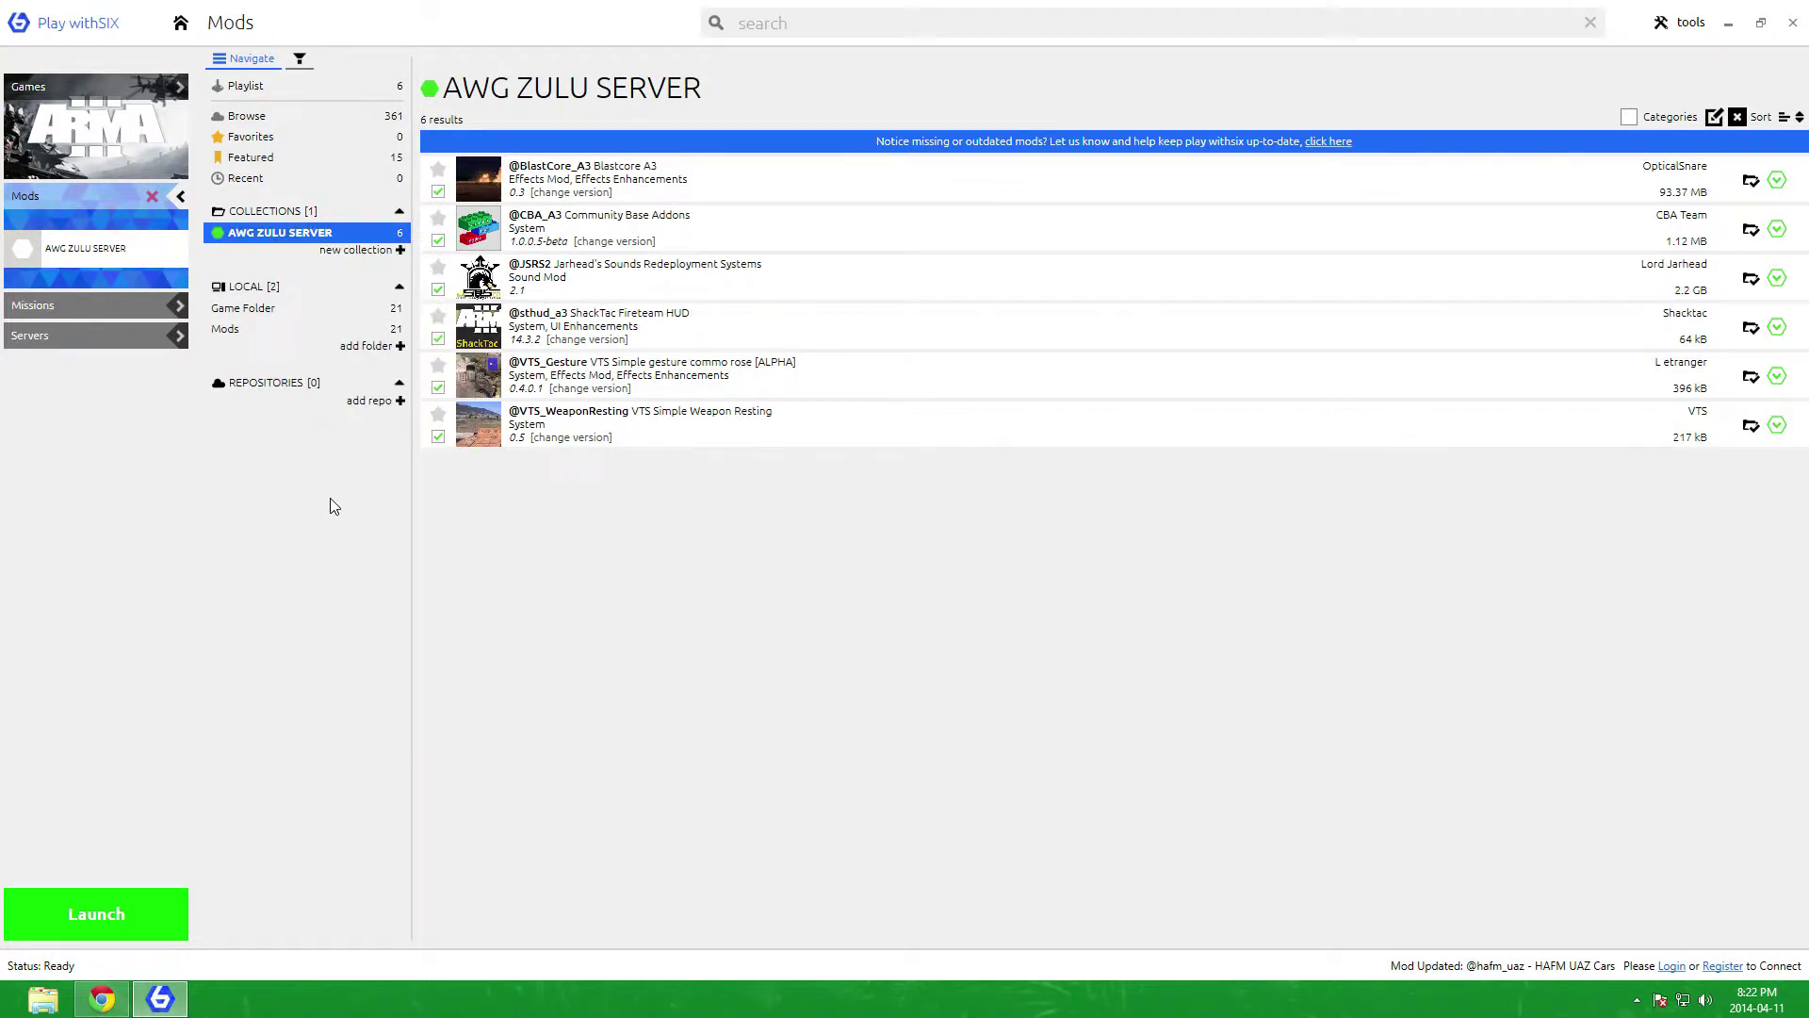
Step: Open the form for adding a repository, then switch to Chrome and open the Marsoc Raiders forum topic Mods List and Repository Link
{"action": "left_click", "coordinate": [401, 405]}
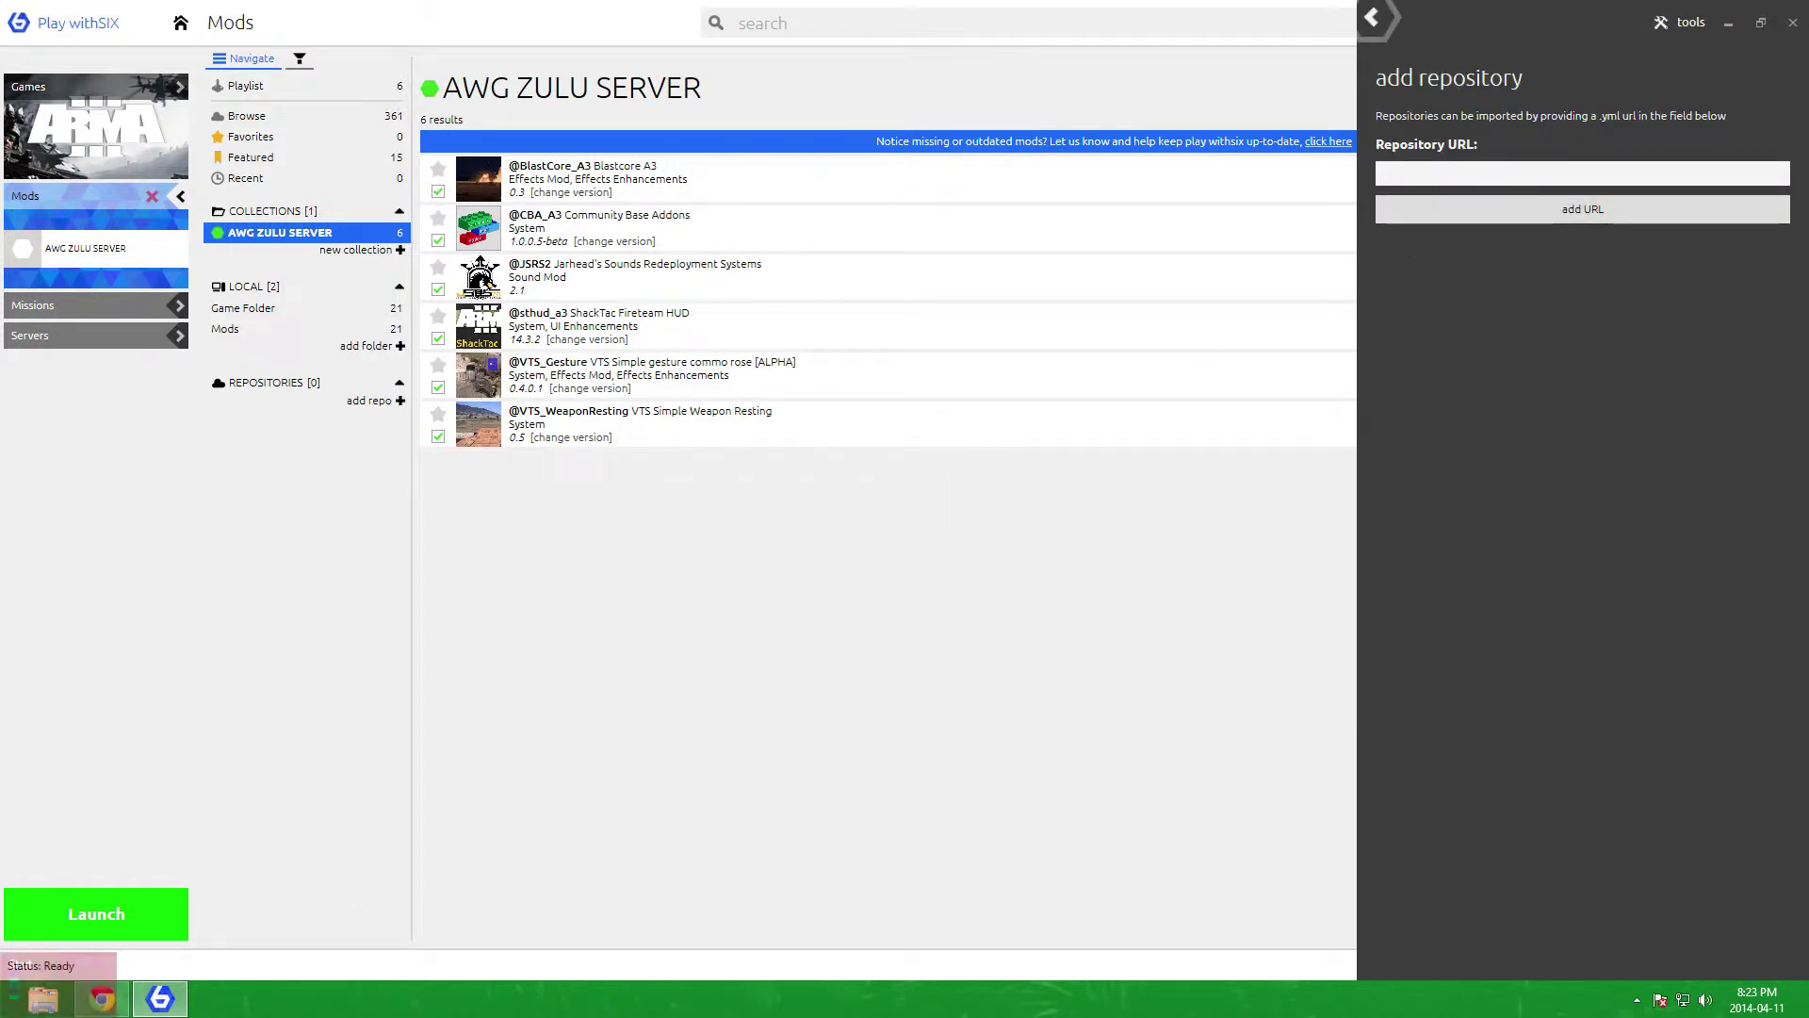
{"action": "left_click", "coordinate": [102, 999]}
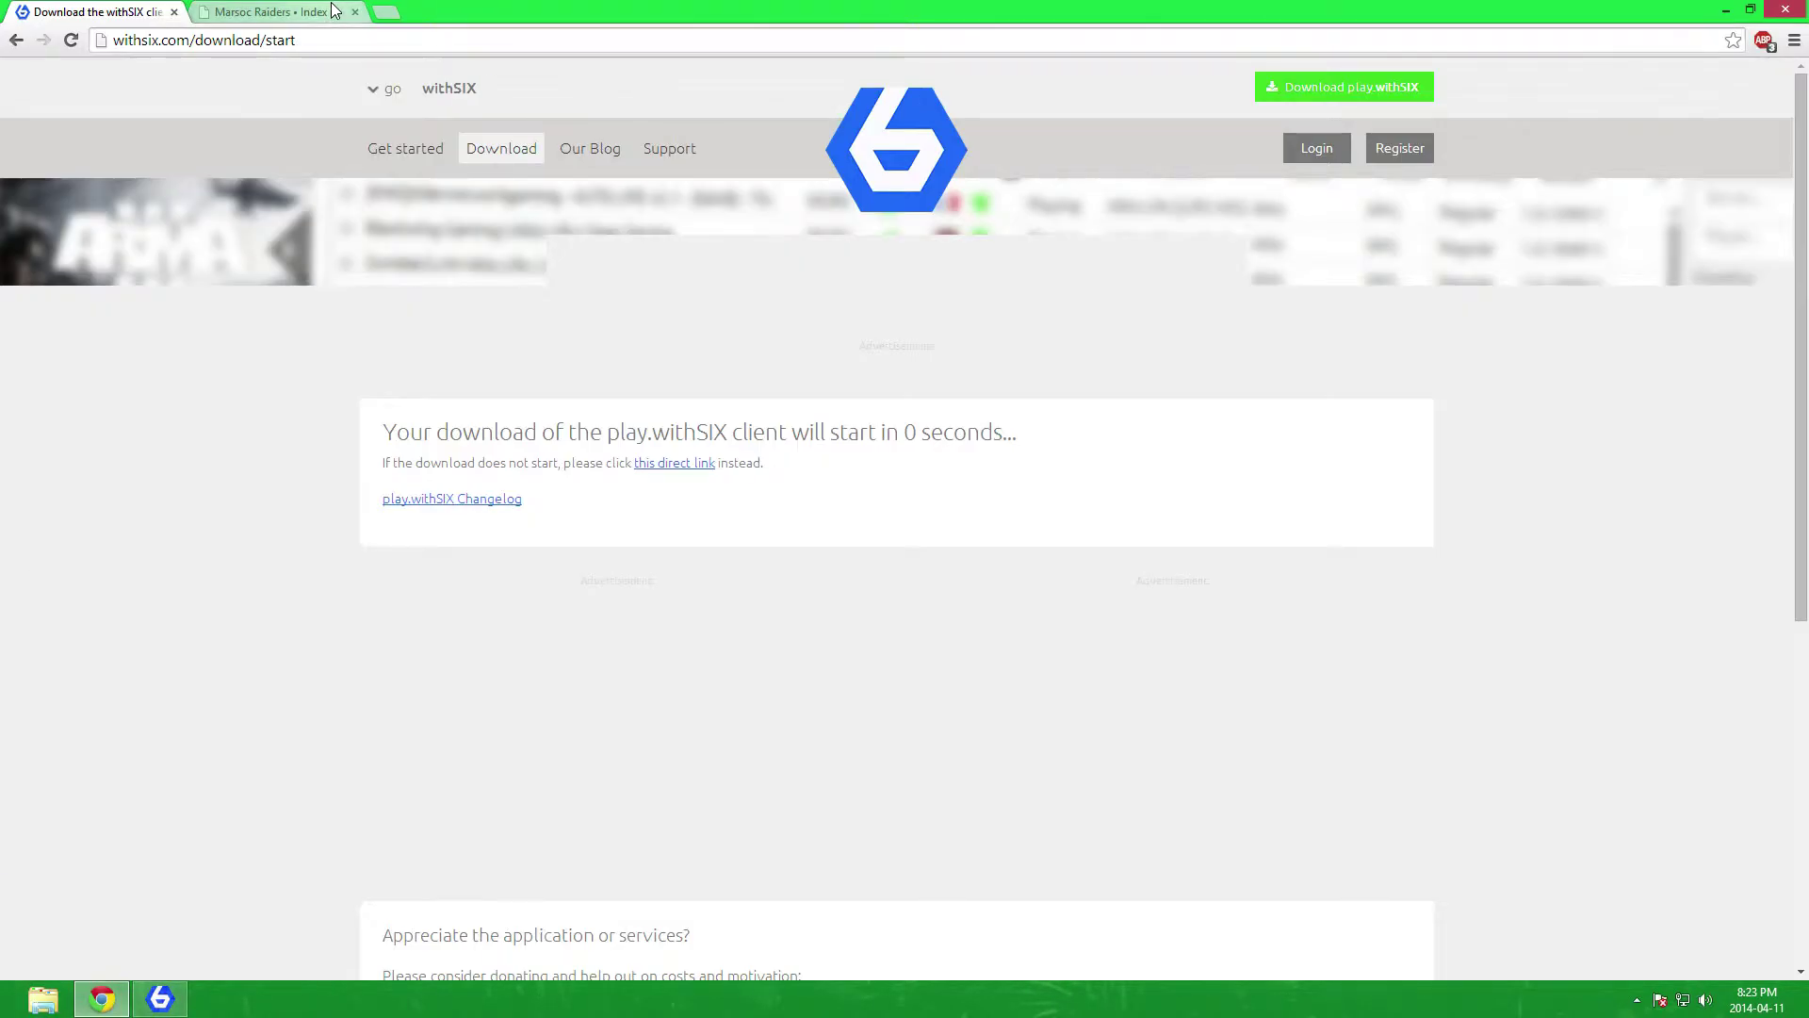
{"action": "left_click", "coordinate": [336, 13]}
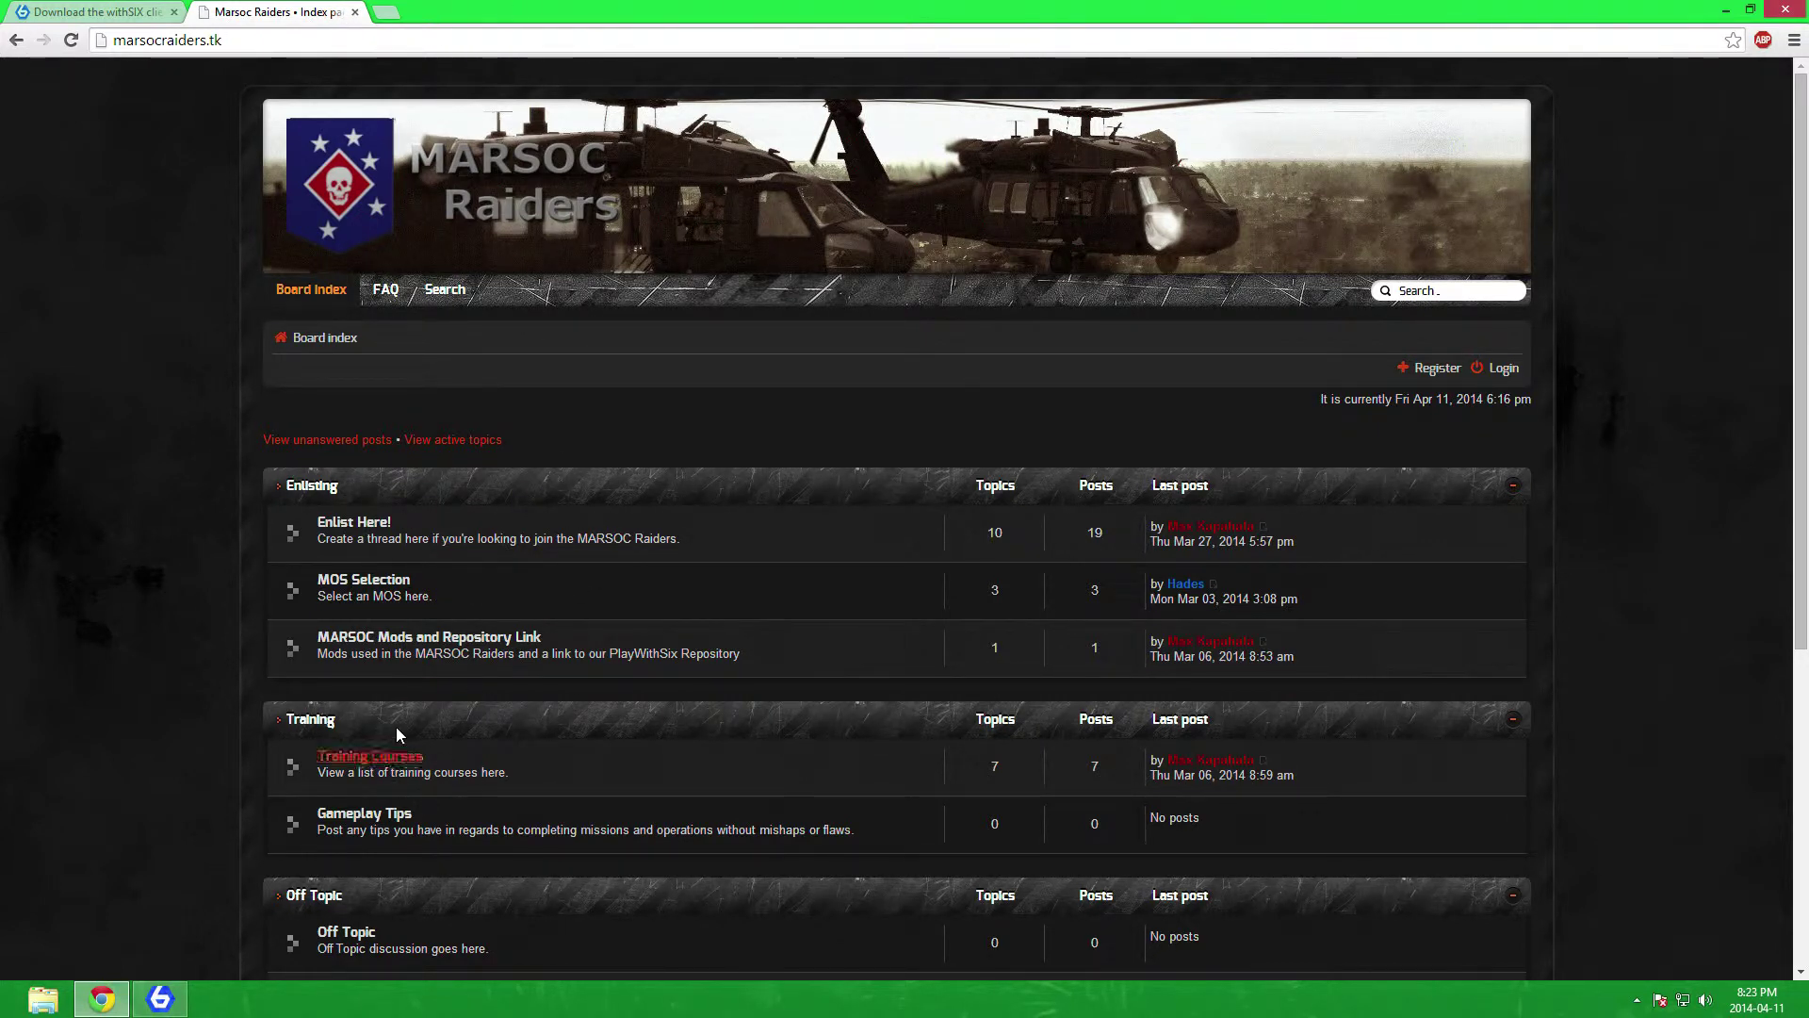
{"action": "left_click", "coordinate": [415, 638]}
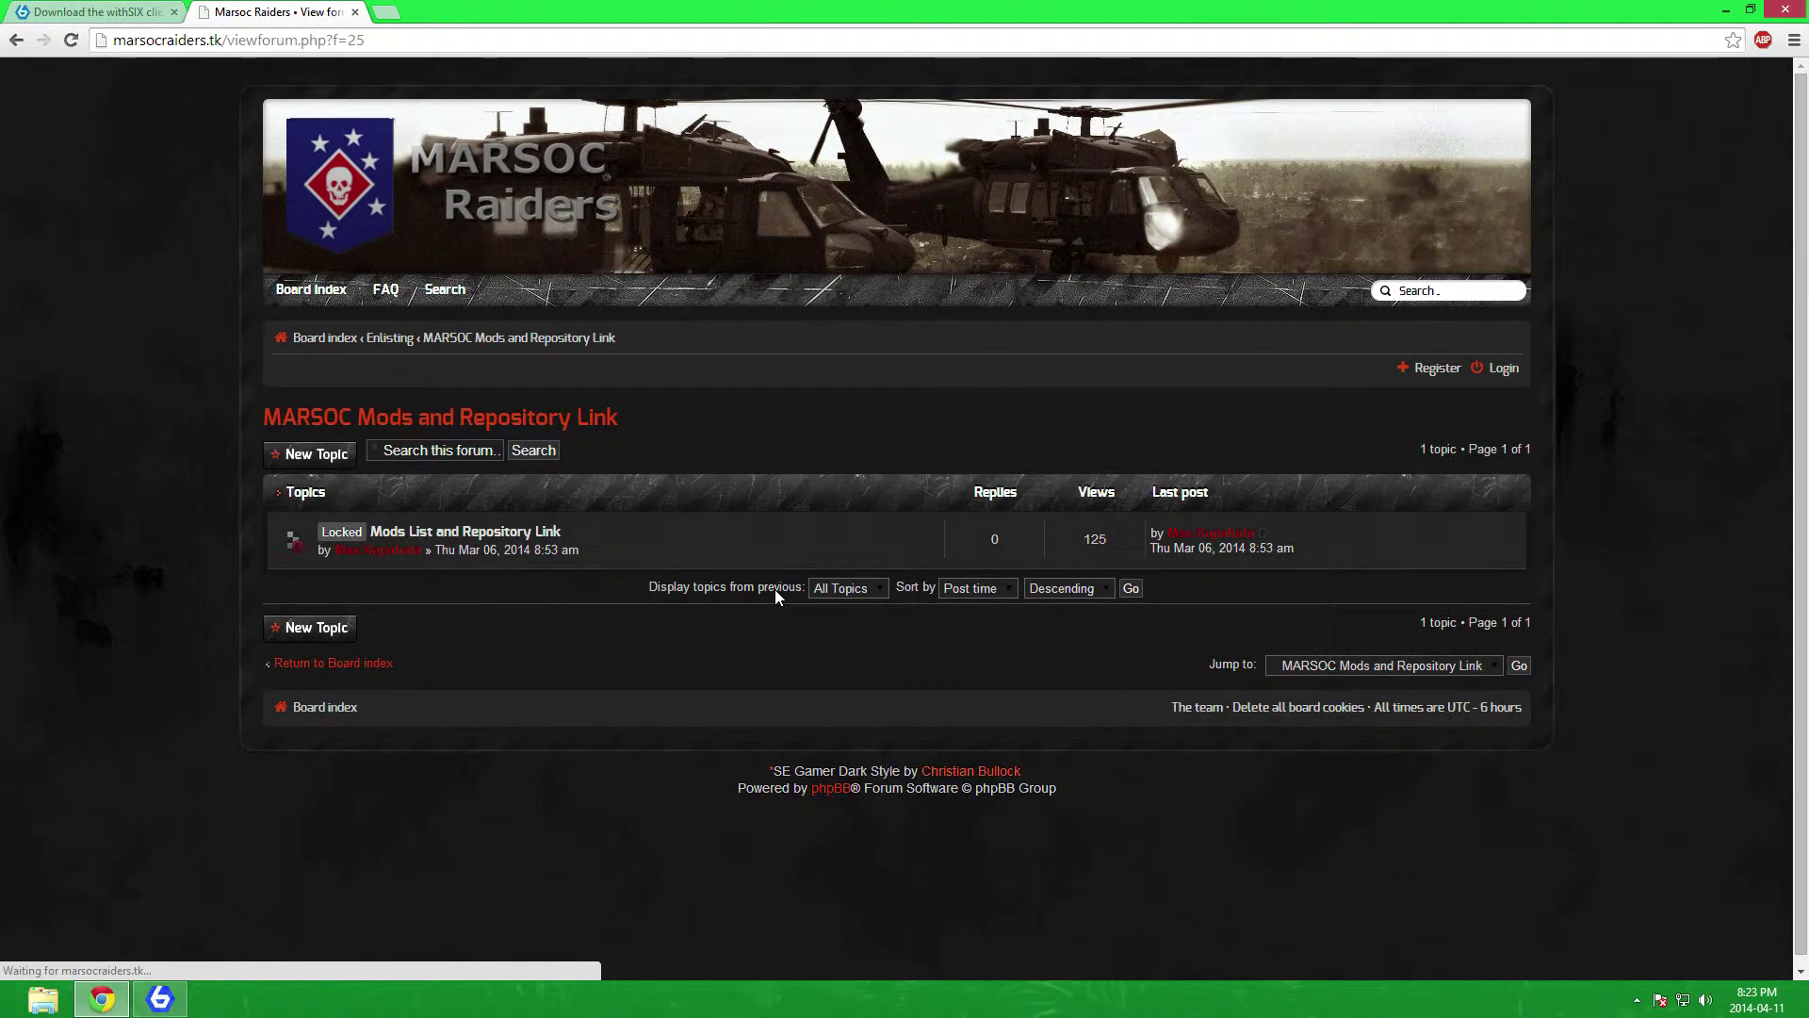
{"action": "left_click", "coordinate": [448, 532]}
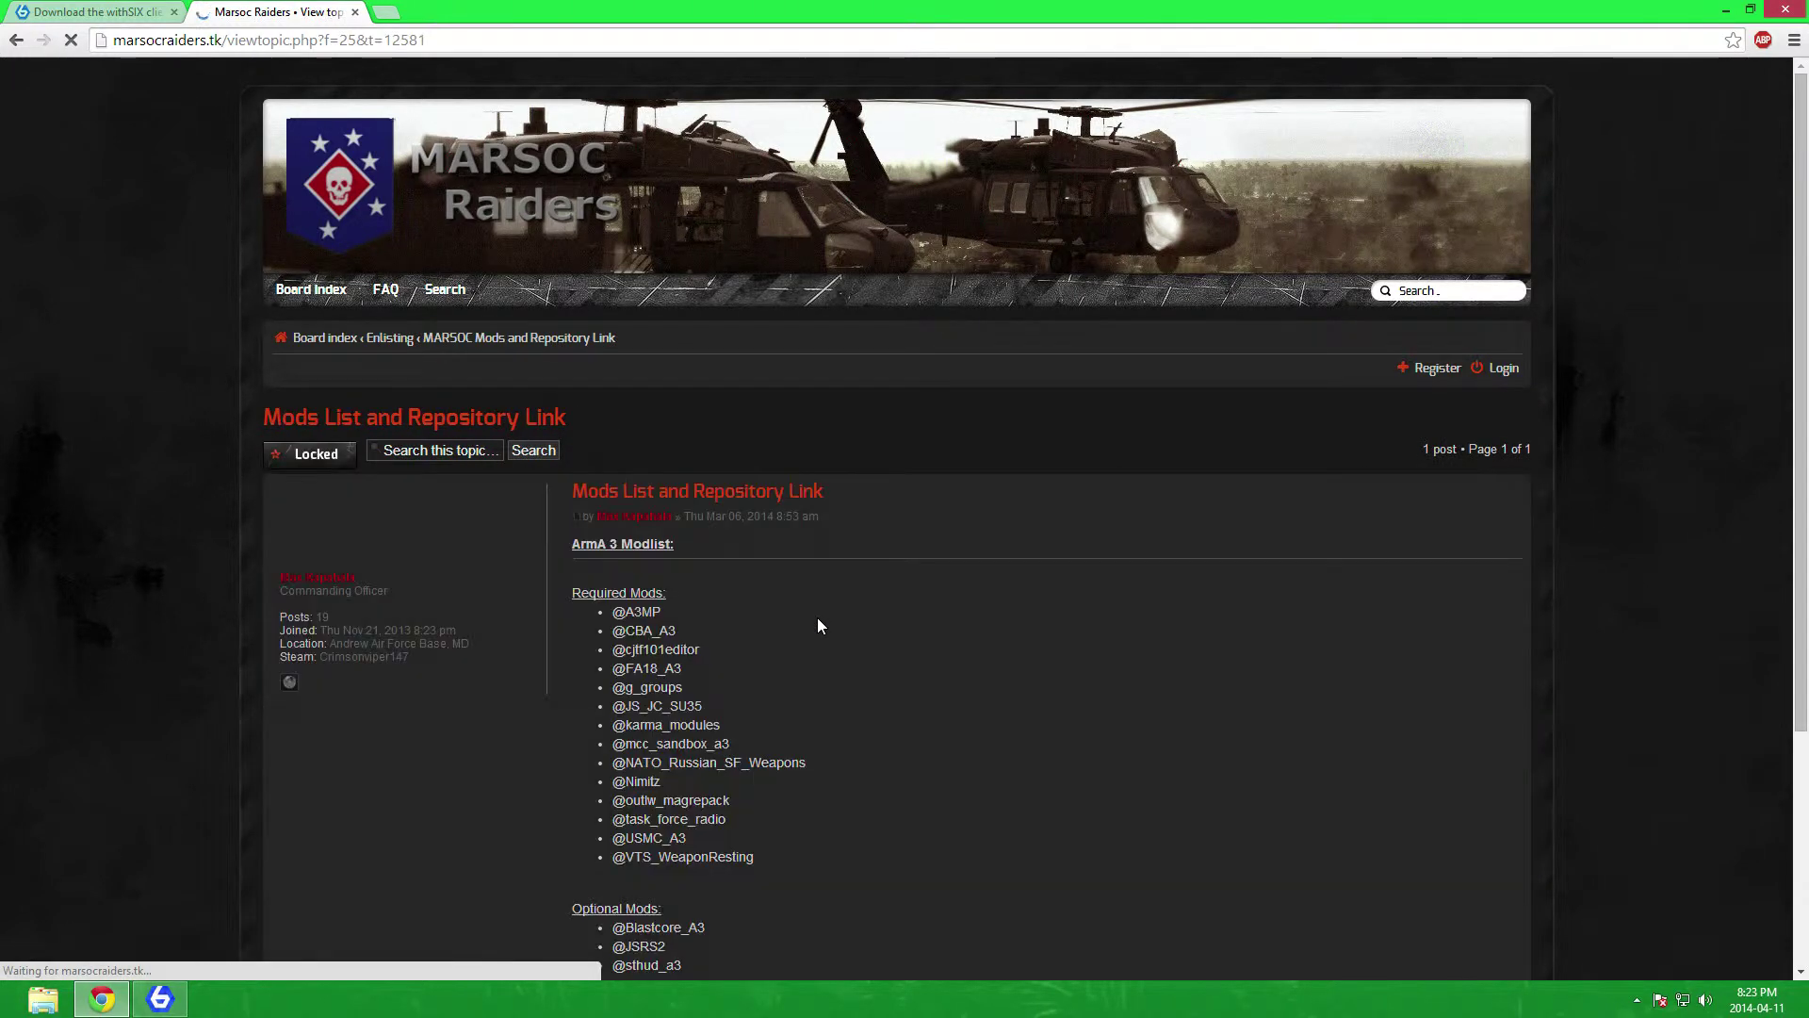
Step: Copy the repository address pws://arma.marsocraiders.tk/config.yml from the end of the forum post
{"action": "scroll", "coordinate": [818, 625], "scroll_direction": "down", "scroll_amount": 4}
{"action": "left_click_drag", "start_coordinate": [911, 738], "coordinate": [653, 751]}
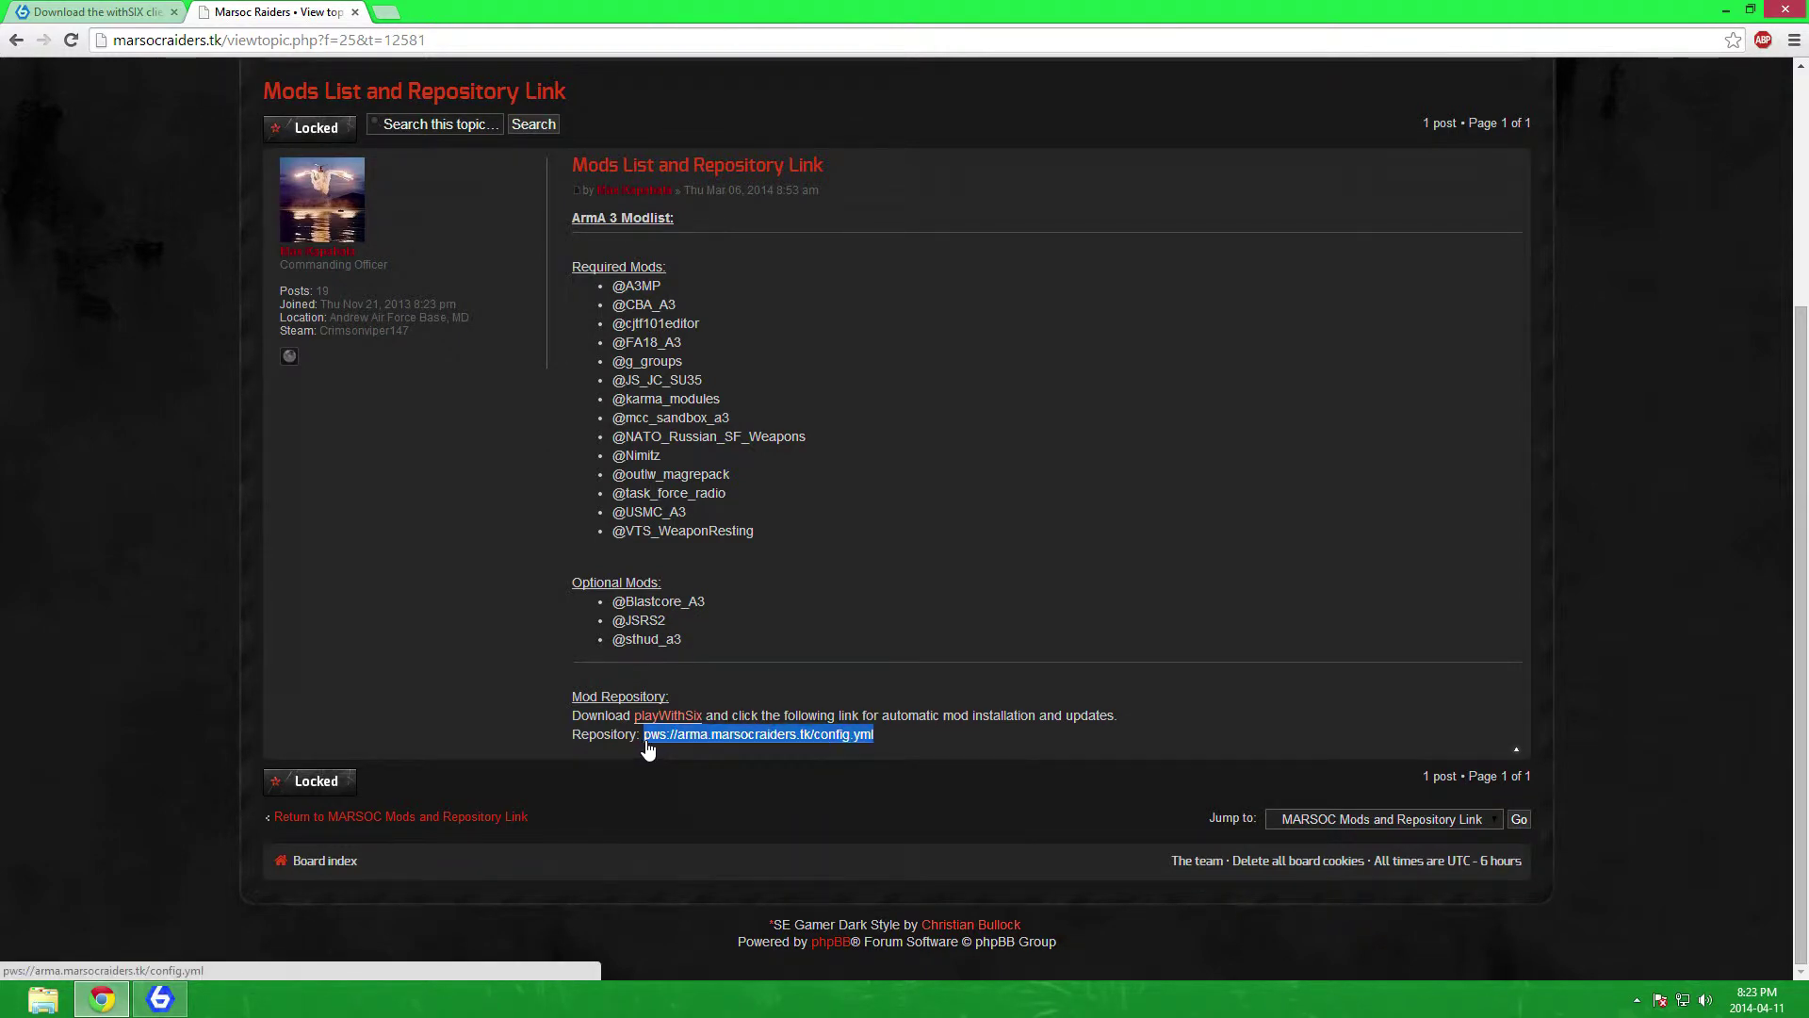
{"action": "right_click", "coordinate": [678, 737]}
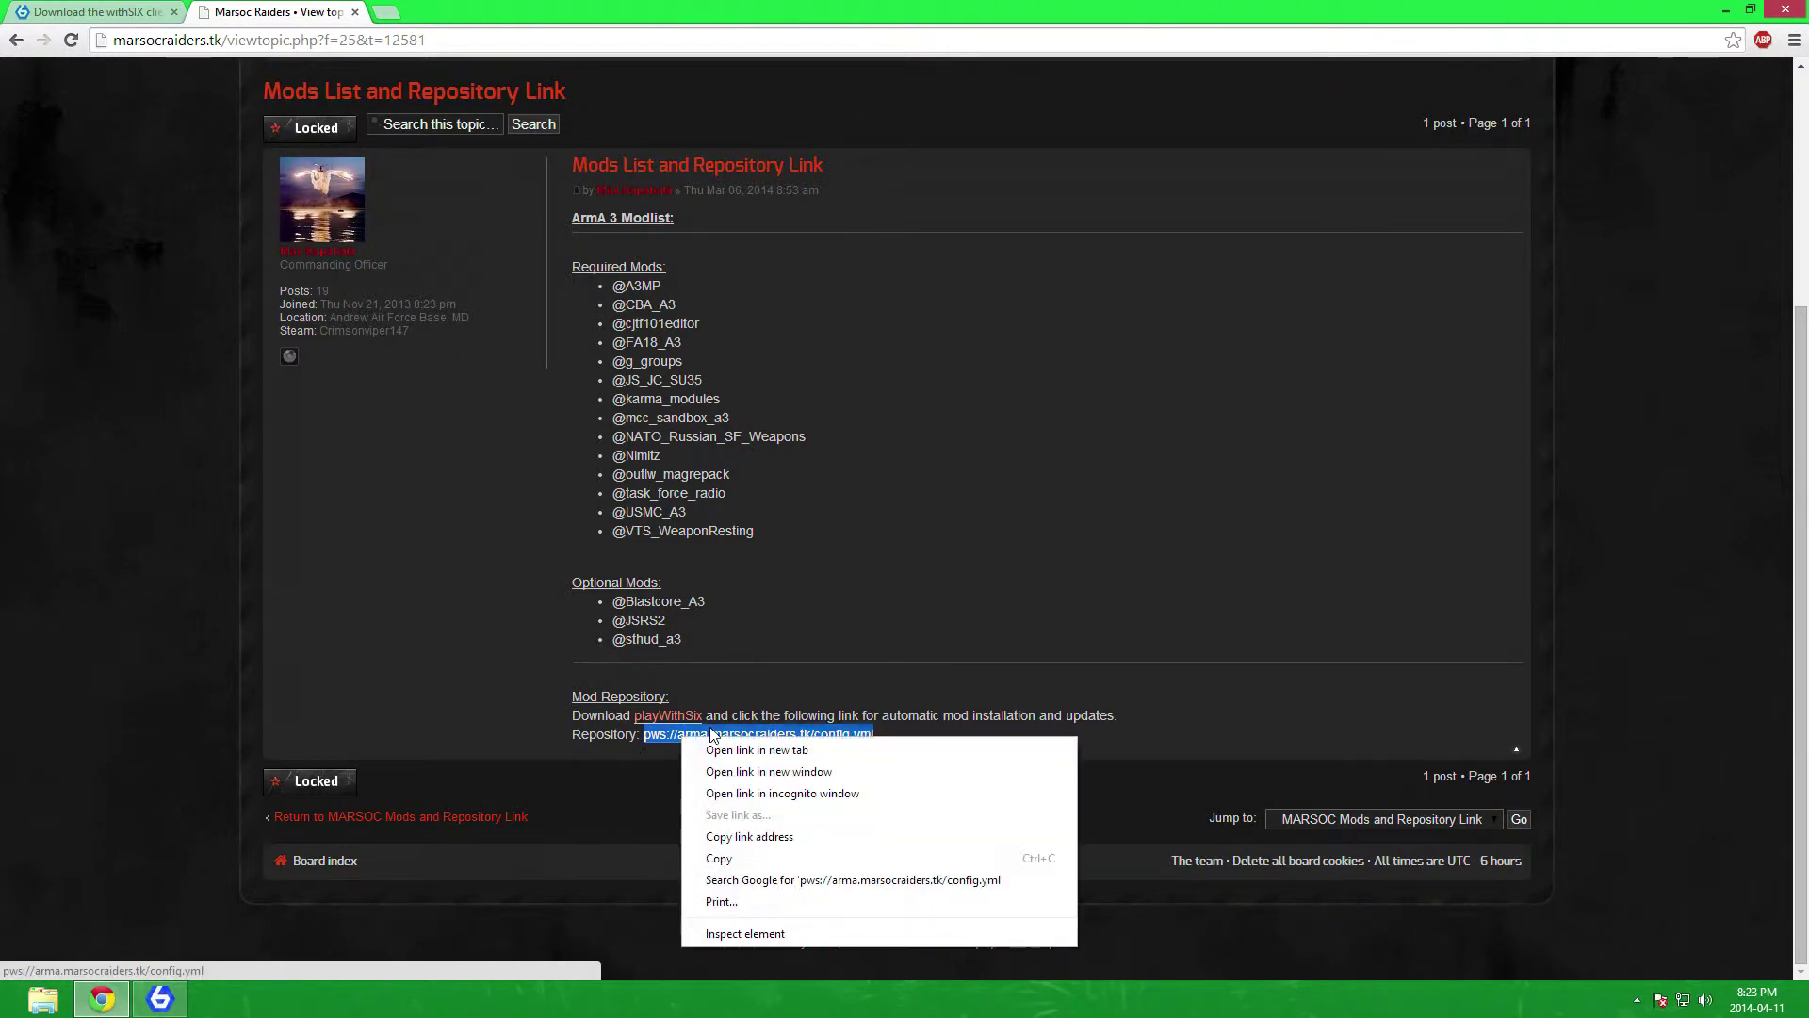
{"action": "left_click", "coordinate": [721, 858]}
Step: Switch back to Play withSIX and add the copied pws://arma.marsocraiders.tk/config.yml address as a repository
{"action": "left_click", "coordinate": [161, 999]}
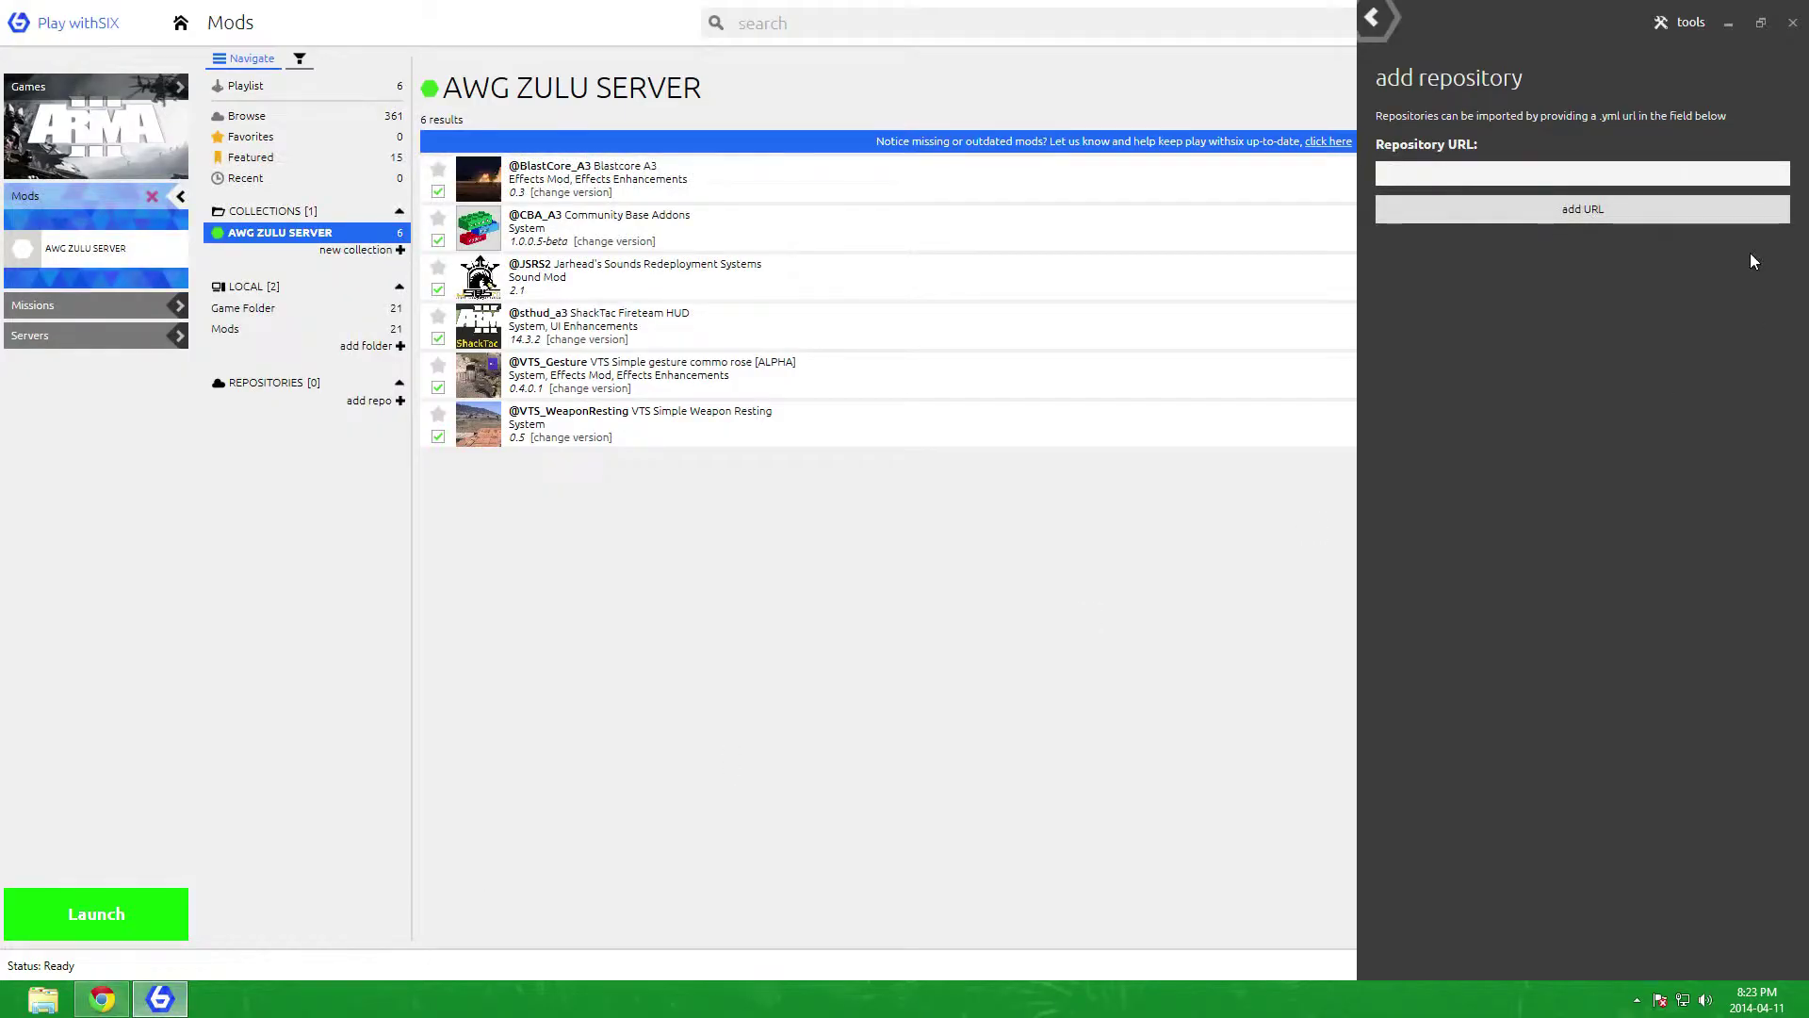
{"action": "left_click", "coordinate": [1598, 173]}
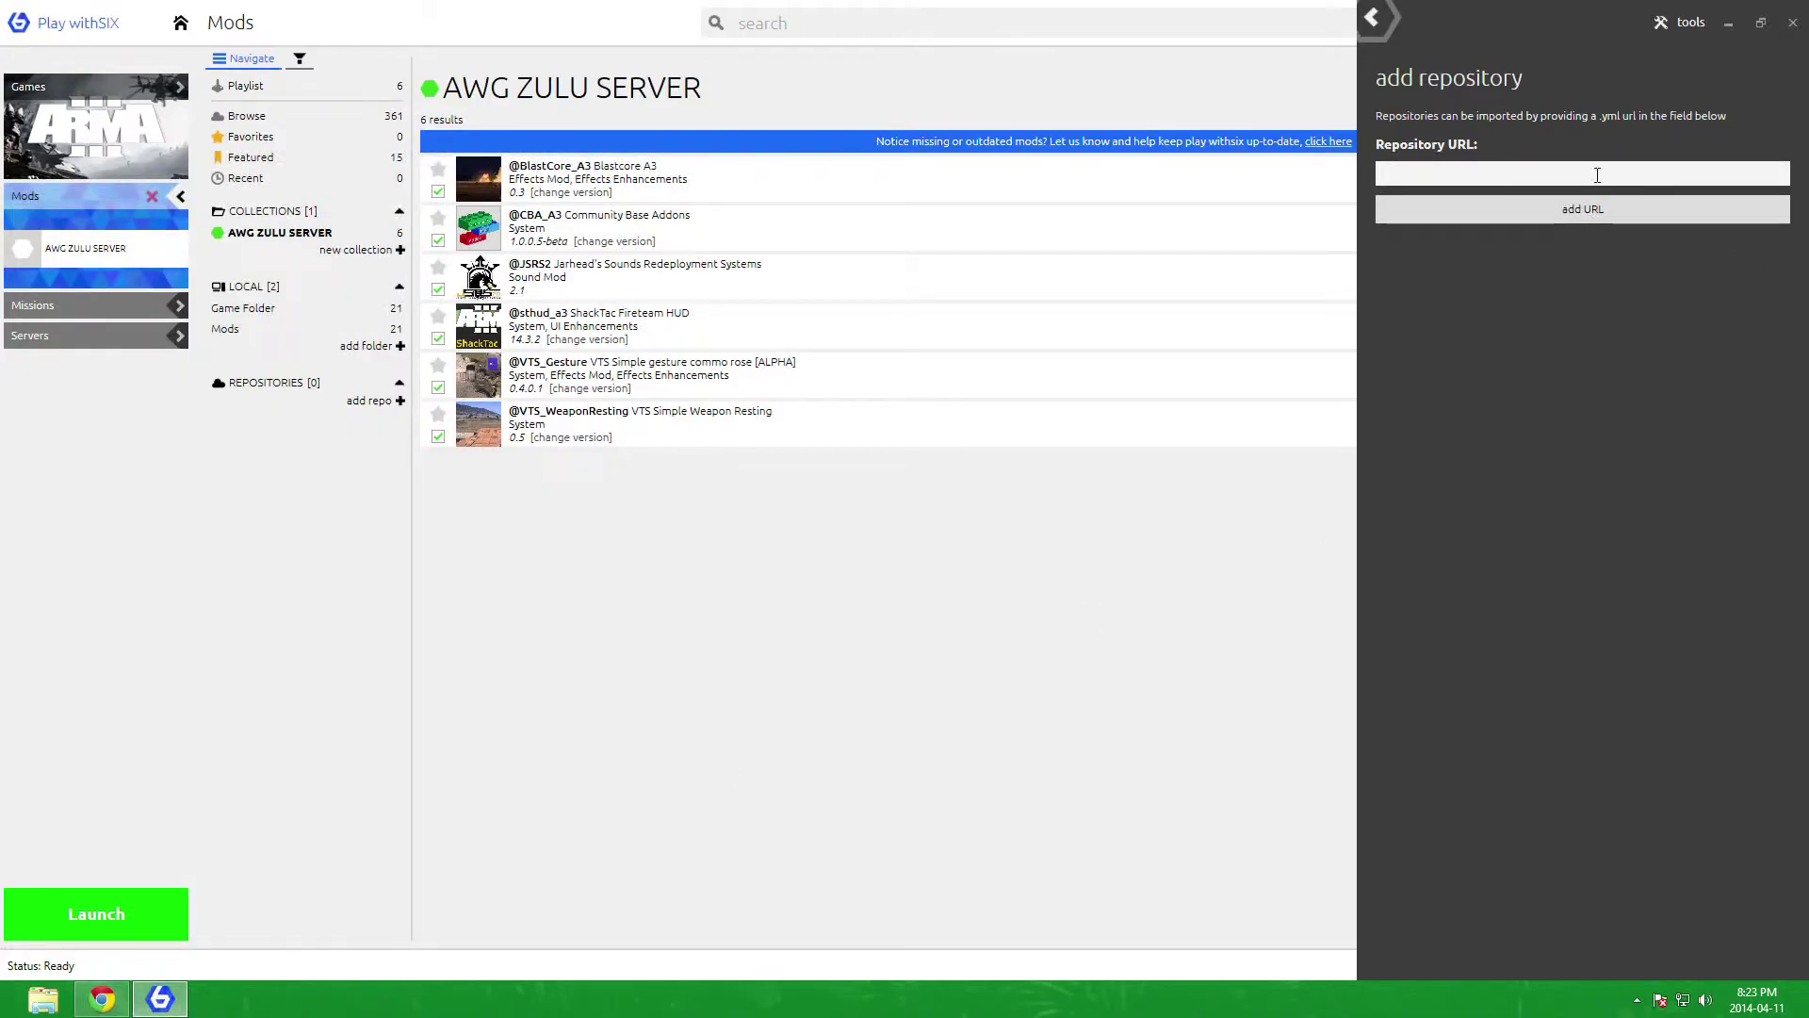
{"action": "right_click", "coordinate": [1597, 173]}
{"action": "left_click", "coordinate": [1621, 223]}
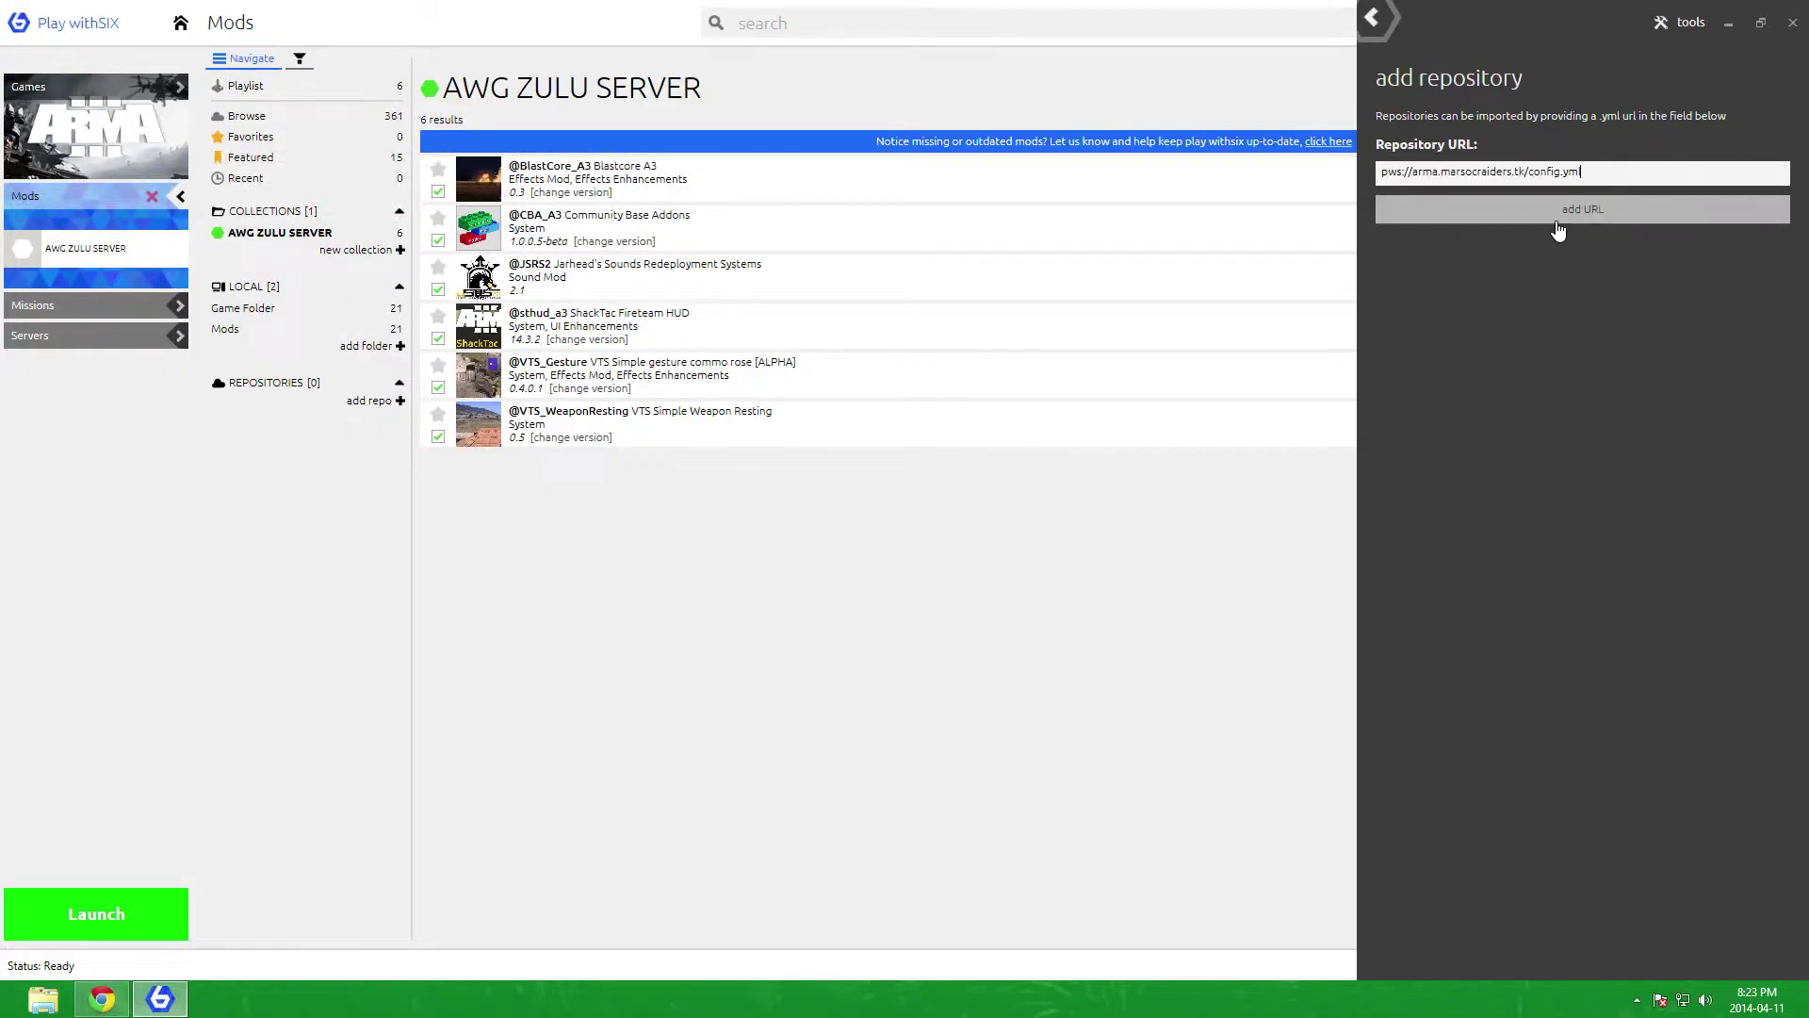
{"action": "left_click", "coordinate": [1552, 212]}
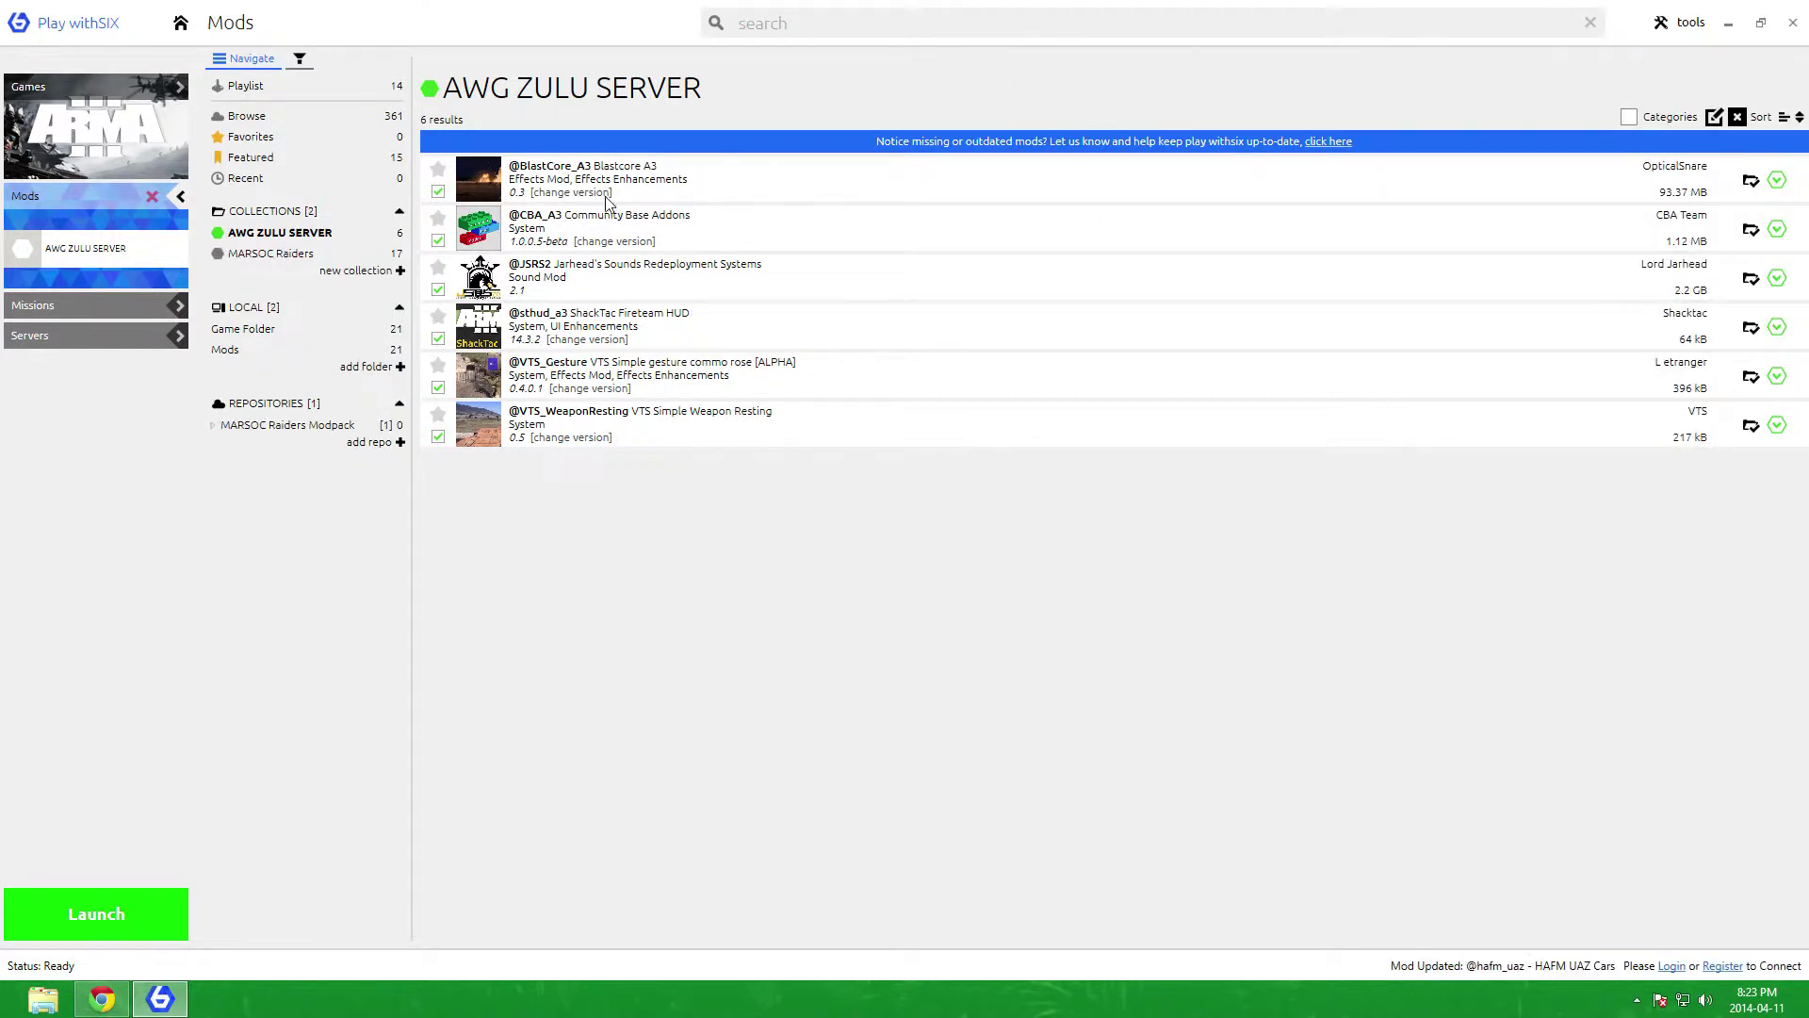
Step: Open the MARSOC Raiders collection and review its required and optional mods
{"action": "left_click", "coordinate": [264, 254]}
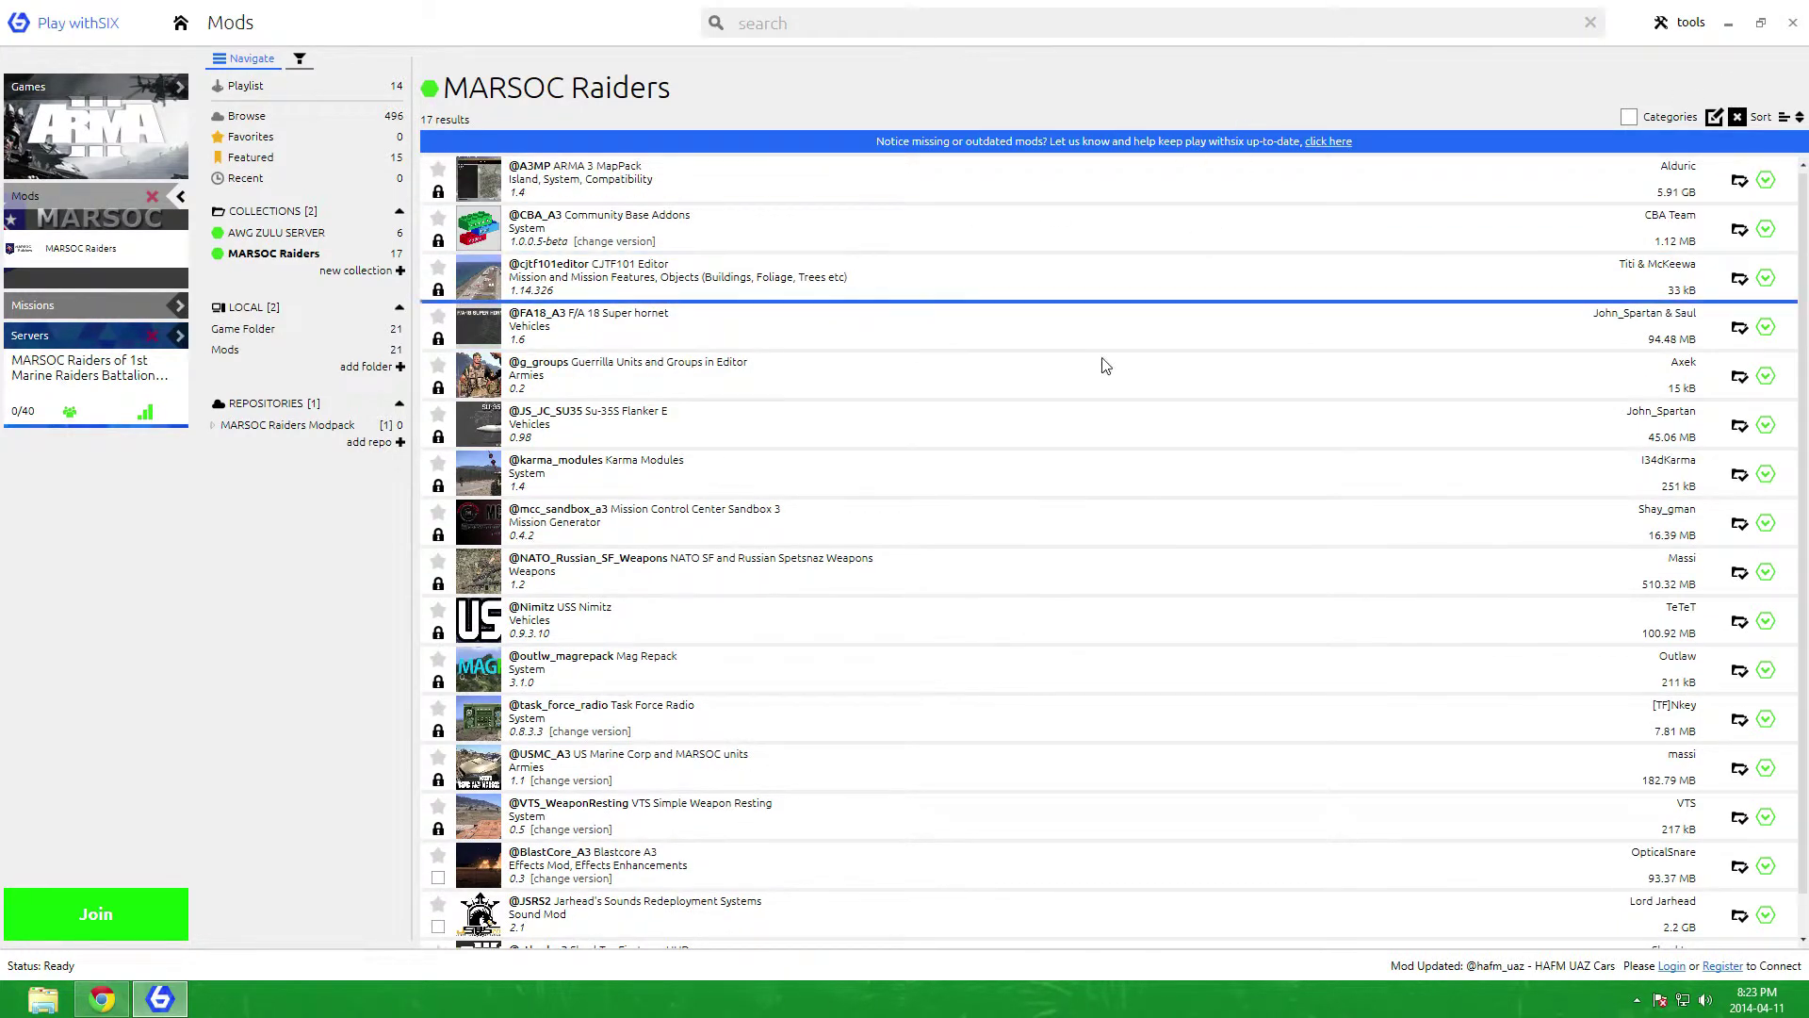
{"action": "scroll", "coordinate": [943, 509], "scroll_direction": "down", "scroll_amount": 1}
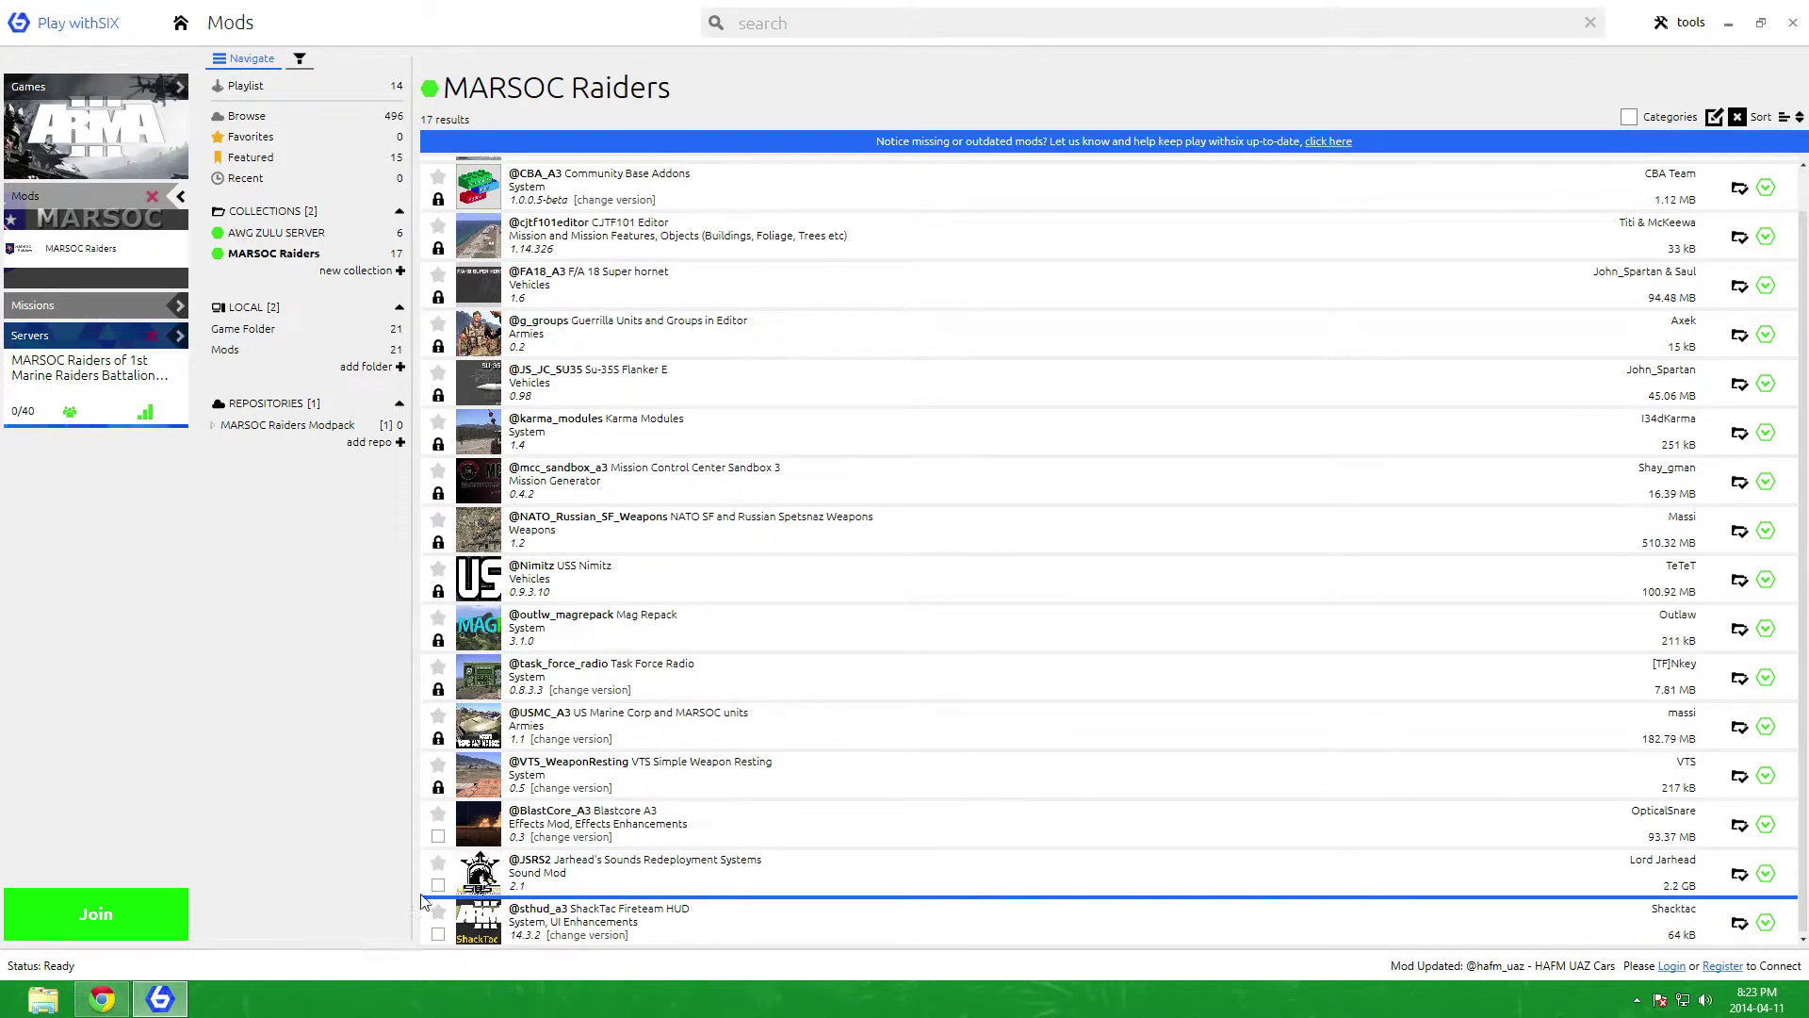
{"action": "left_click", "coordinate": [438, 835]}
{"action": "left_click", "coordinate": [438, 934]}
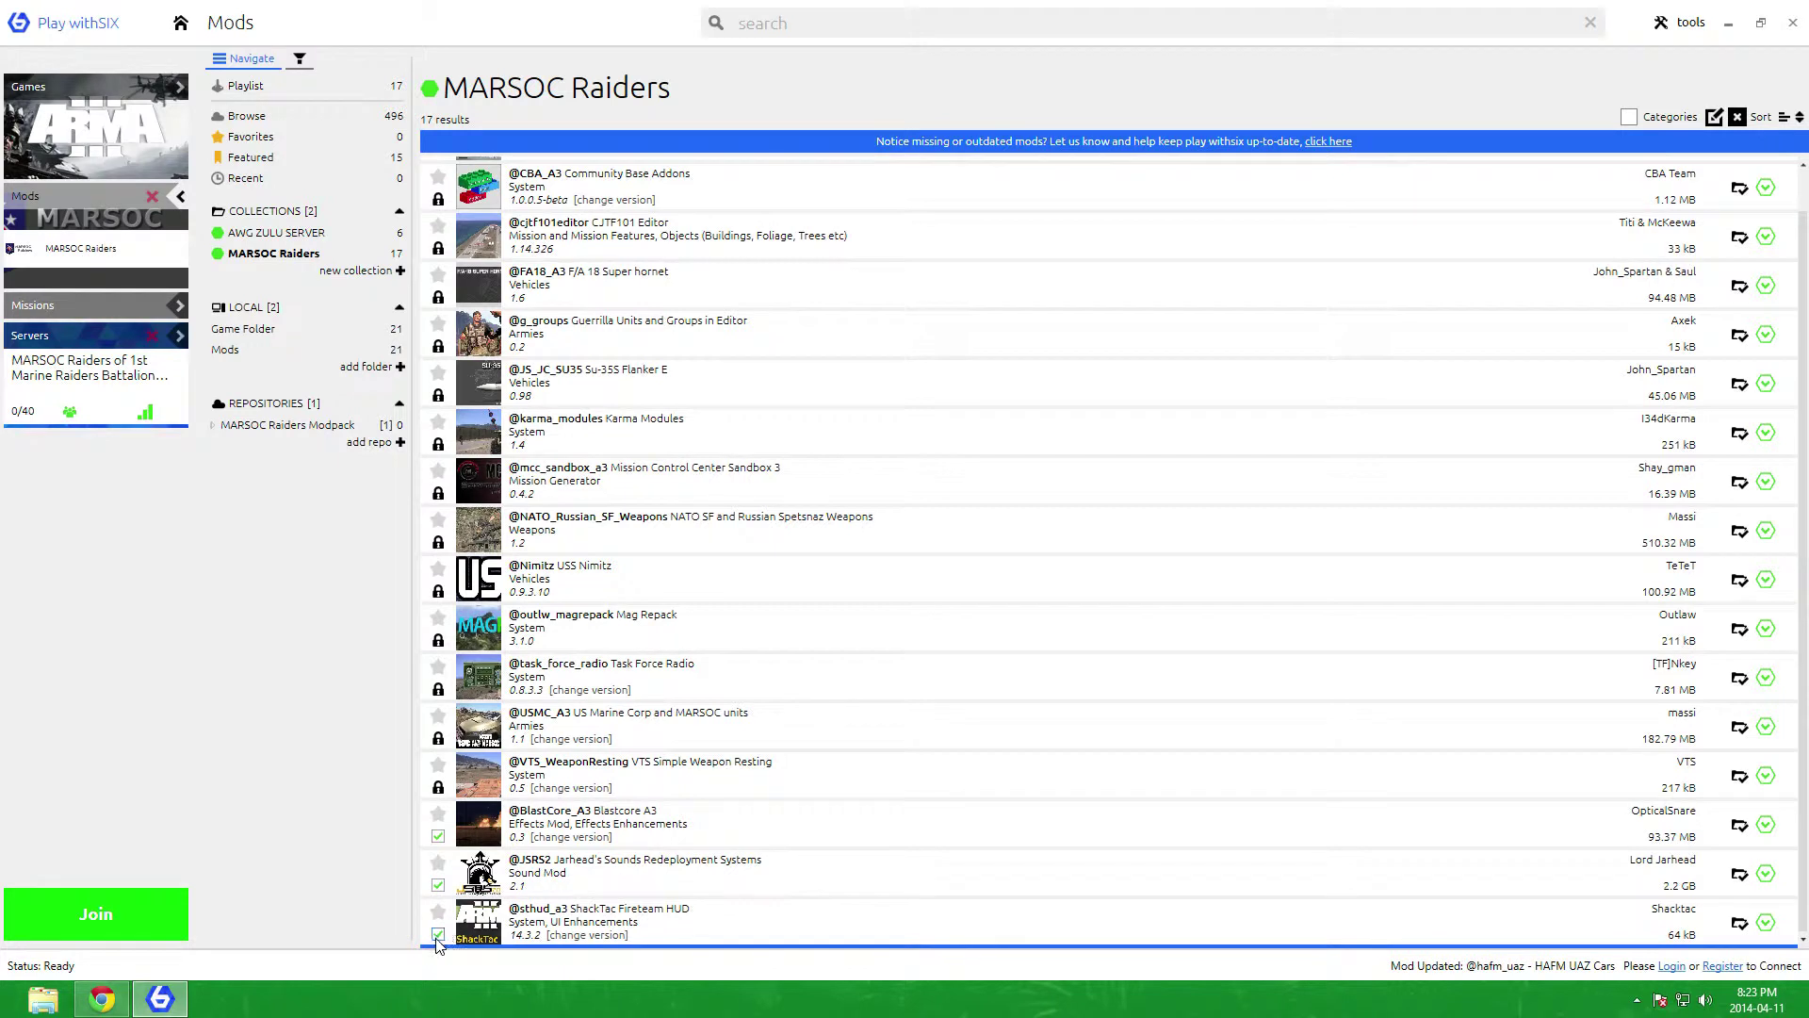
{"action": "left_click", "coordinate": [439, 934]}
{"action": "left_click", "coordinate": [438, 884]}
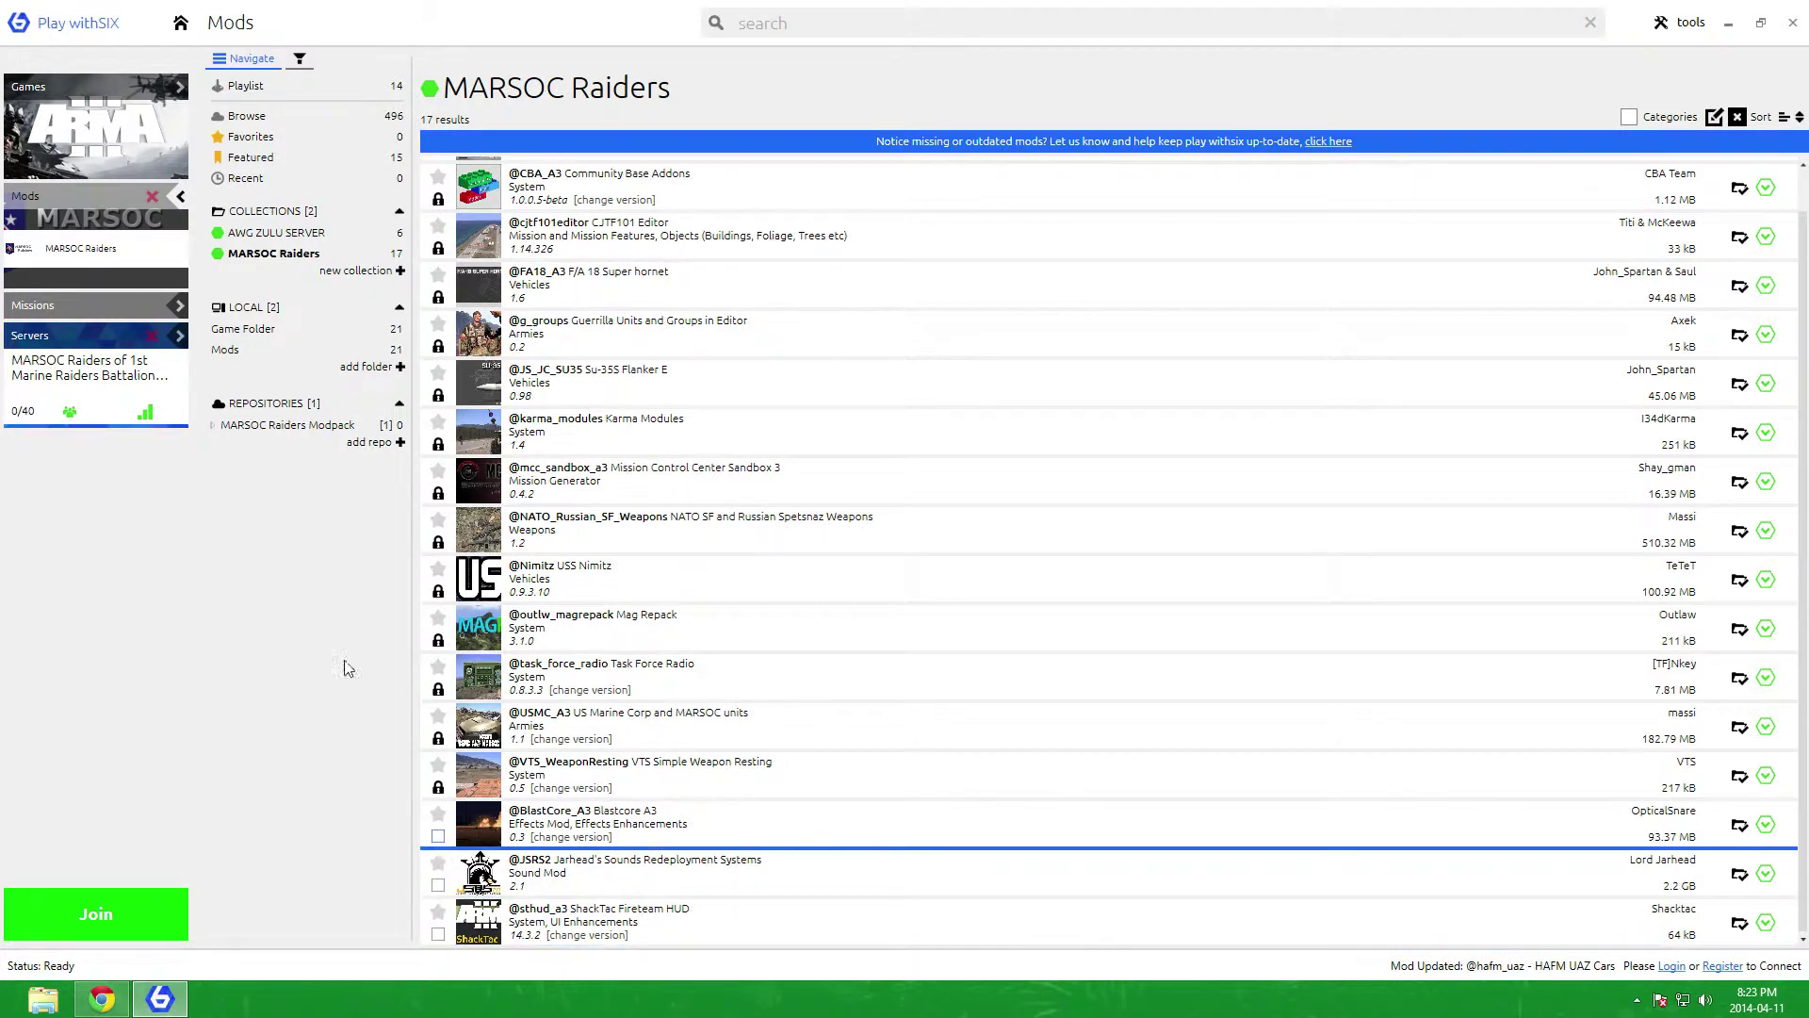
Step: Open the startup parameters editor in ARMA 3's game settings
{"action": "left_click", "coordinate": [1679, 24]}
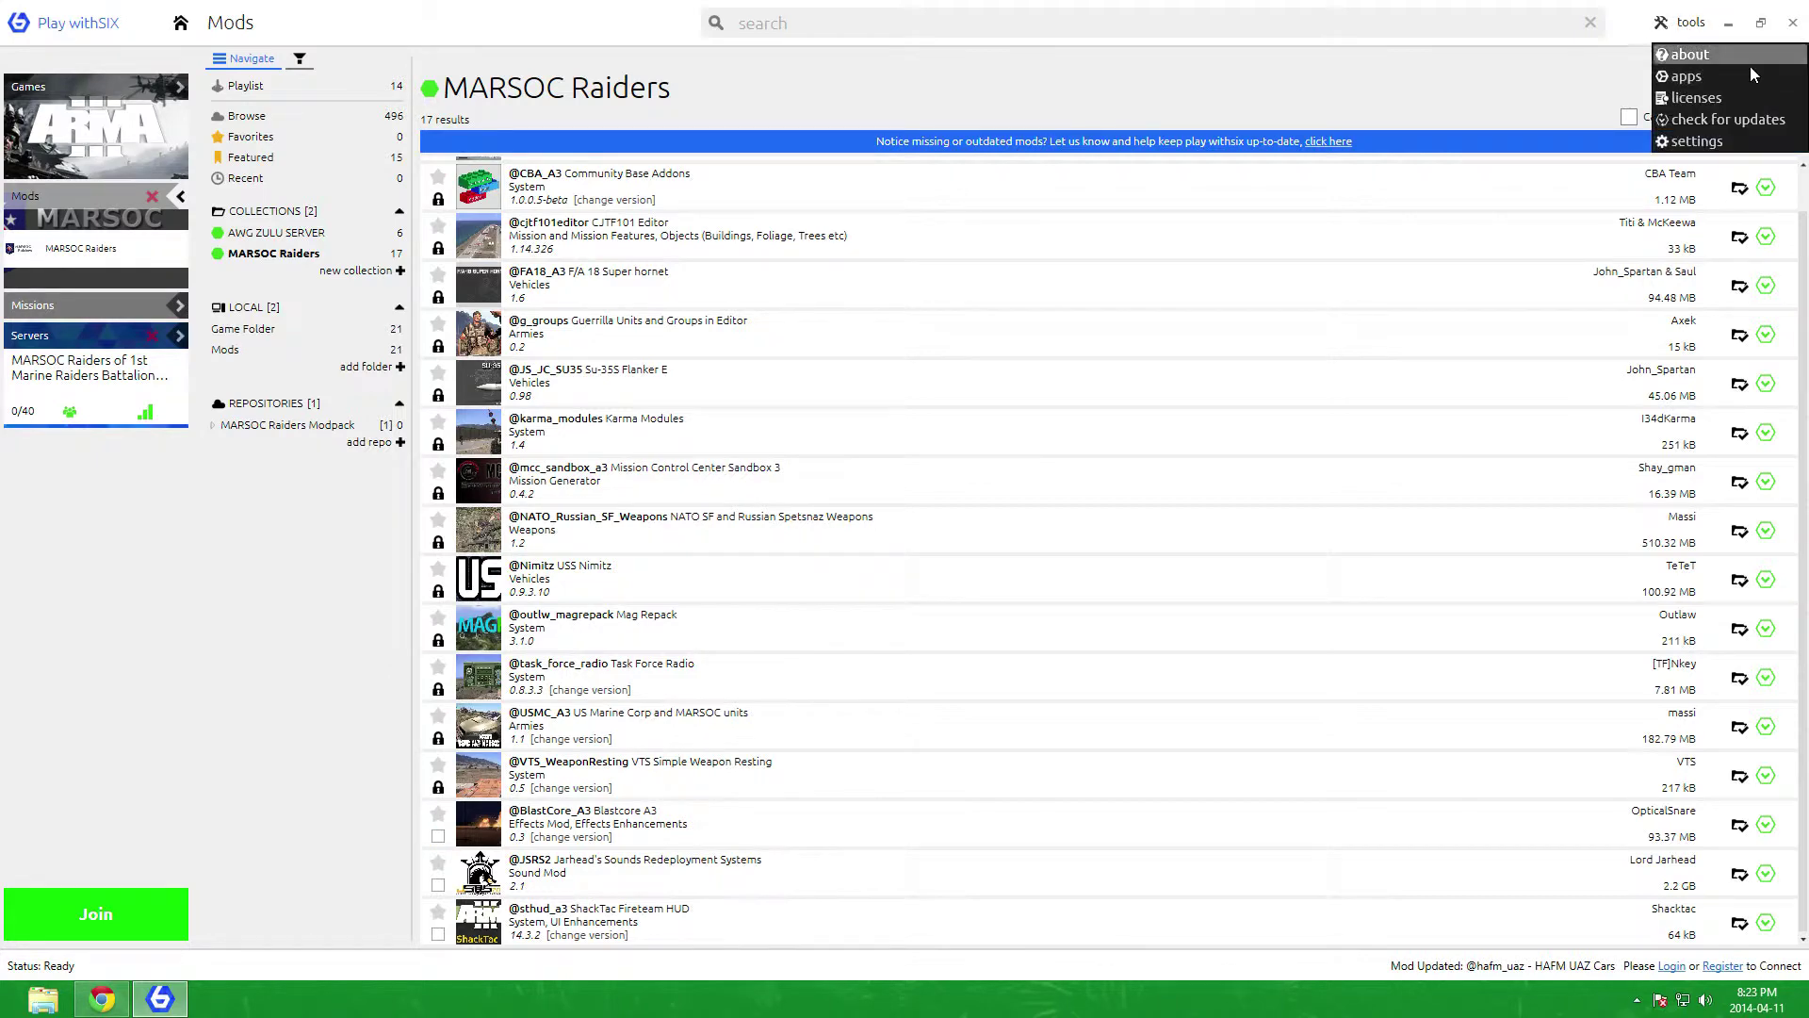
{"action": "left_click", "coordinate": [1696, 142]}
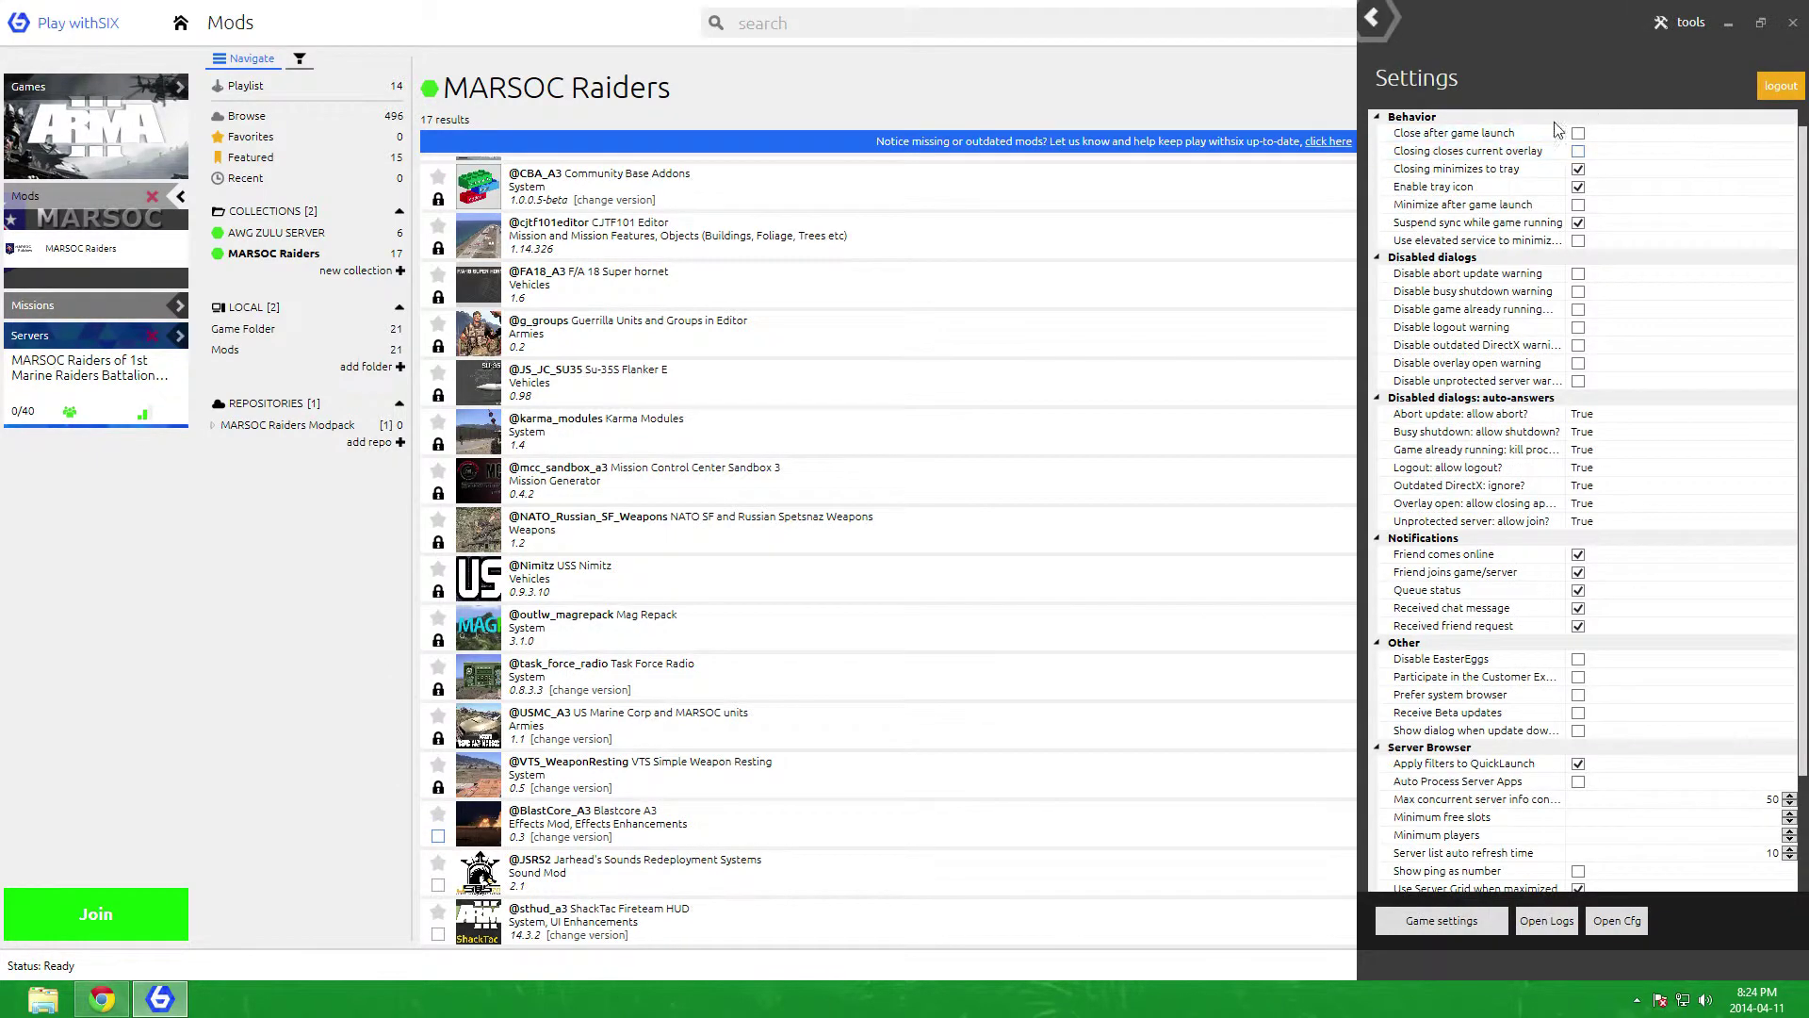
{"action": "left_click", "coordinate": [1439, 928]}
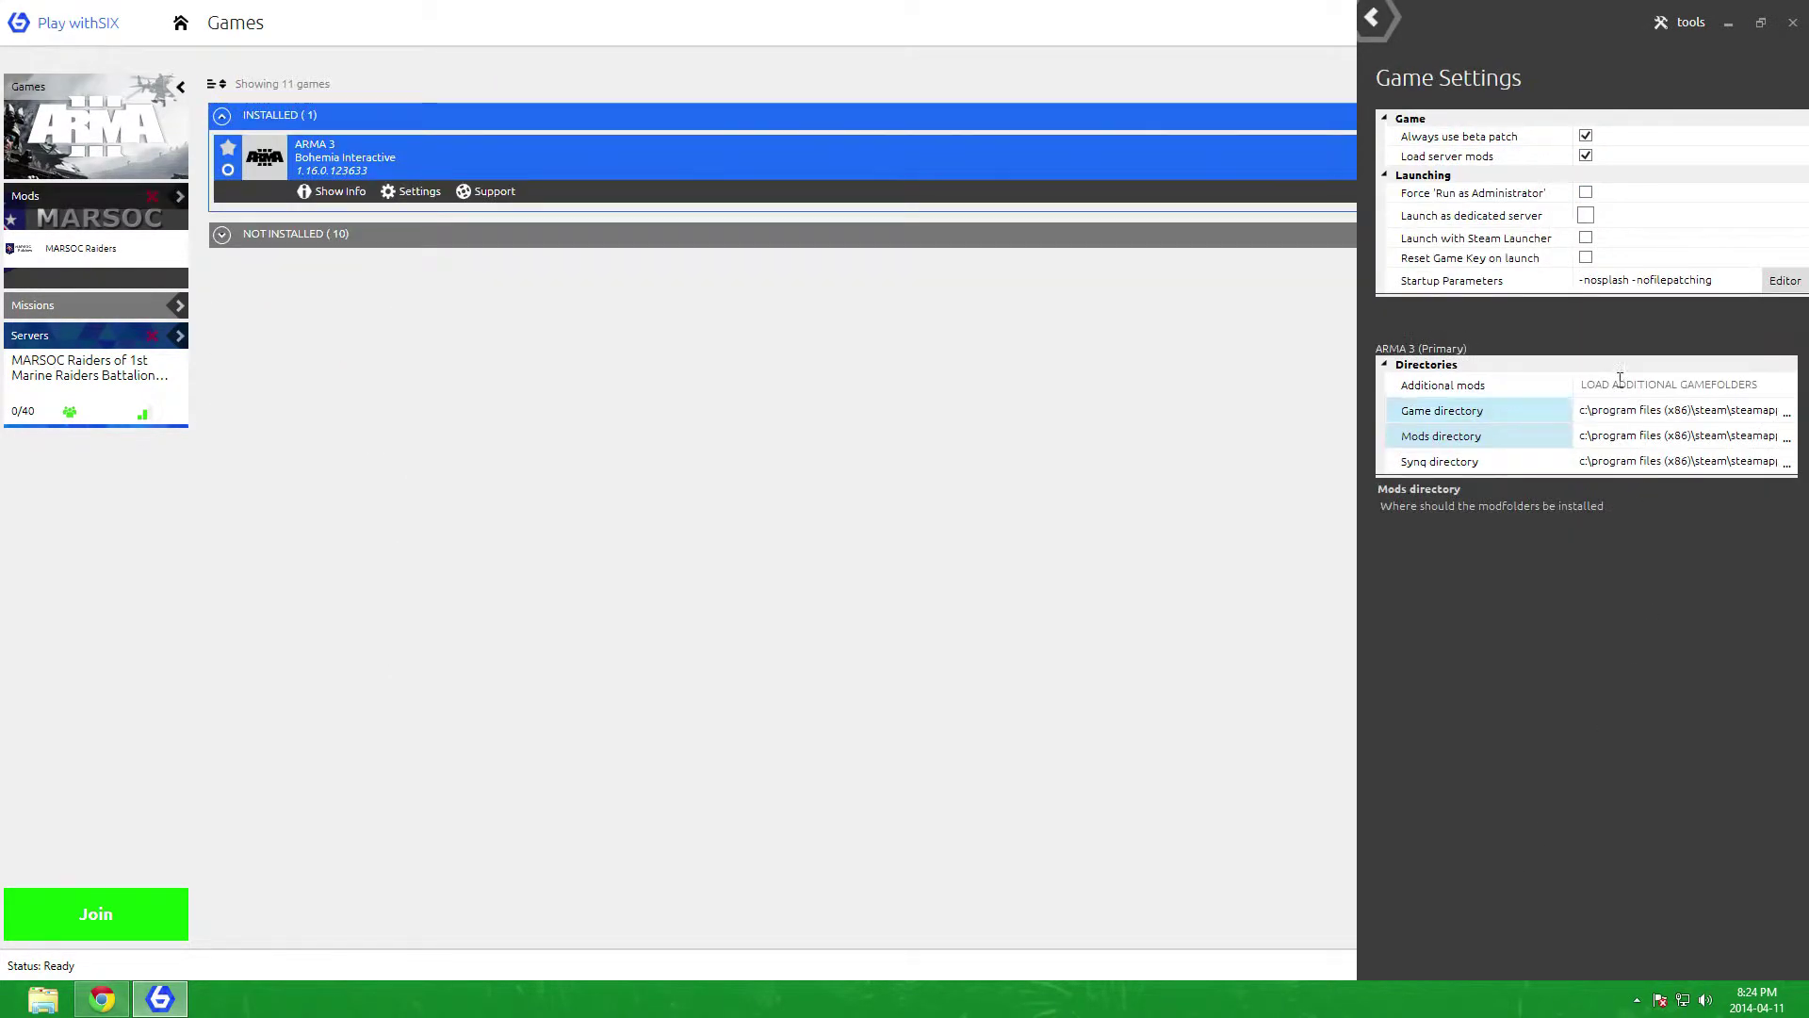
{"action": "left_click", "coordinate": [1784, 281]}
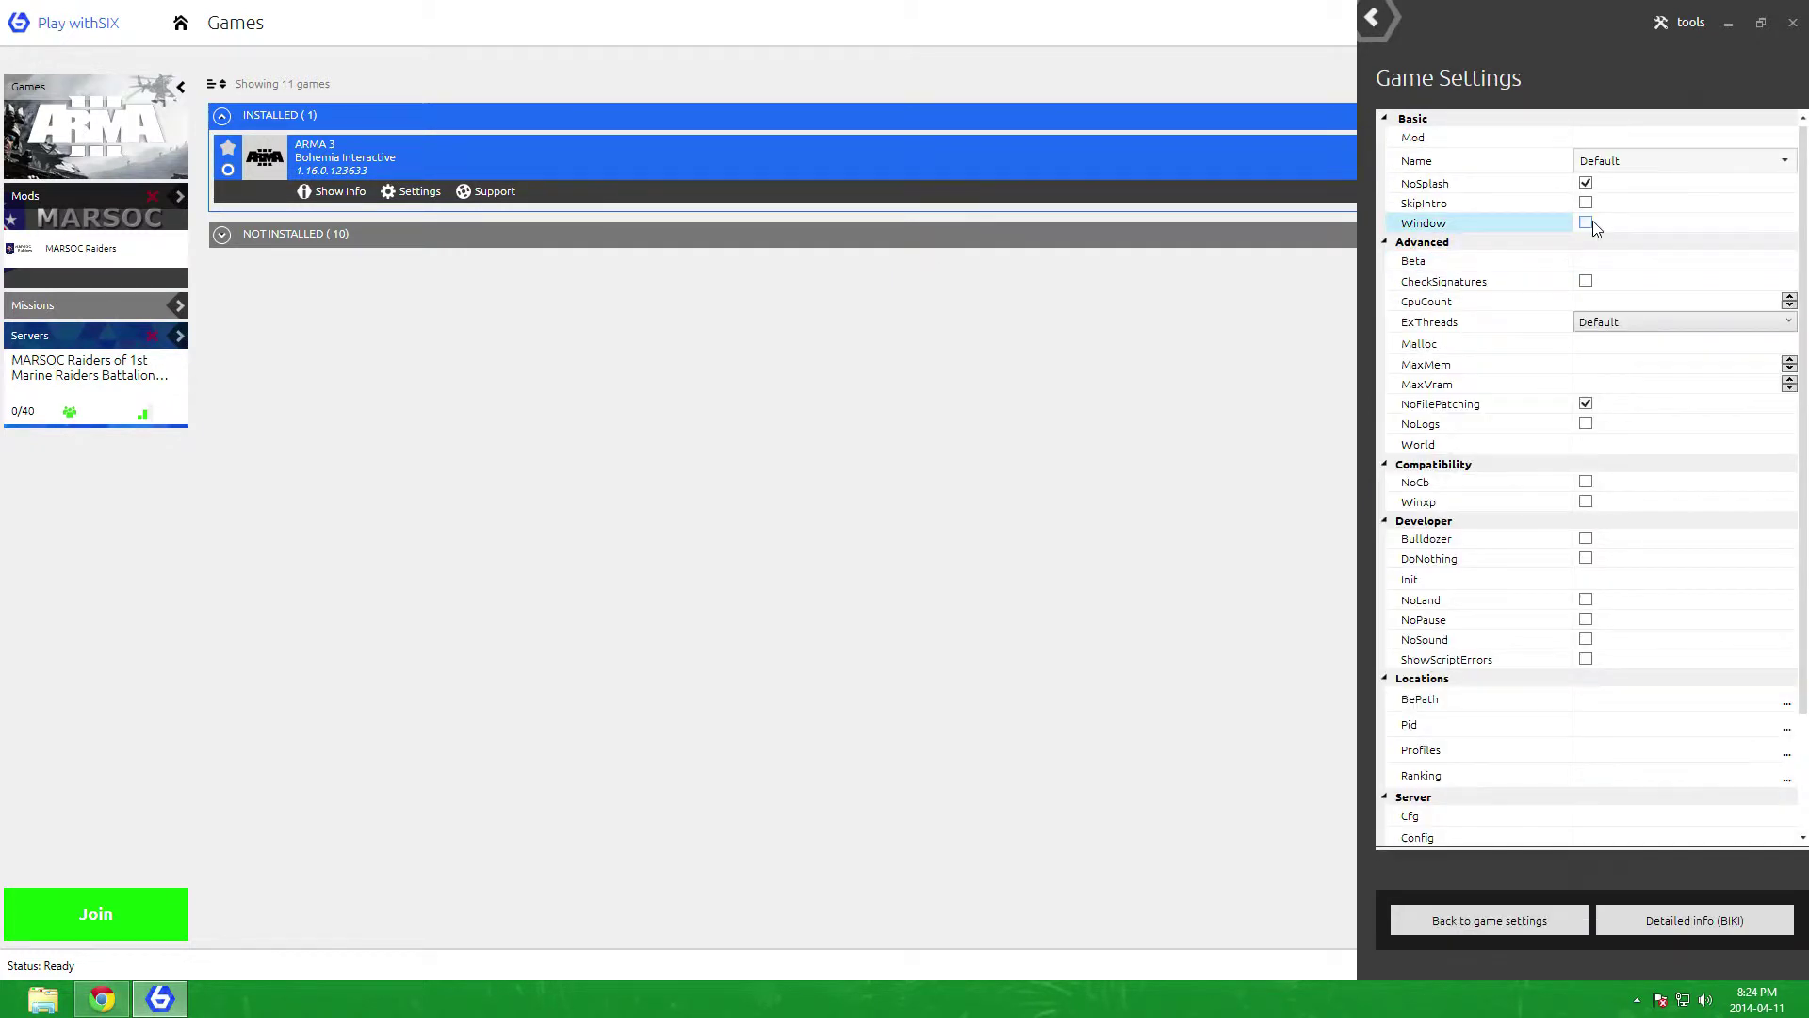
Step: Enable the SkipIntro startup parameter and check the descriptions of NoSplash, SkipIntro and CheckSignatures
{"action": "left_click", "coordinate": [1587, 203]}
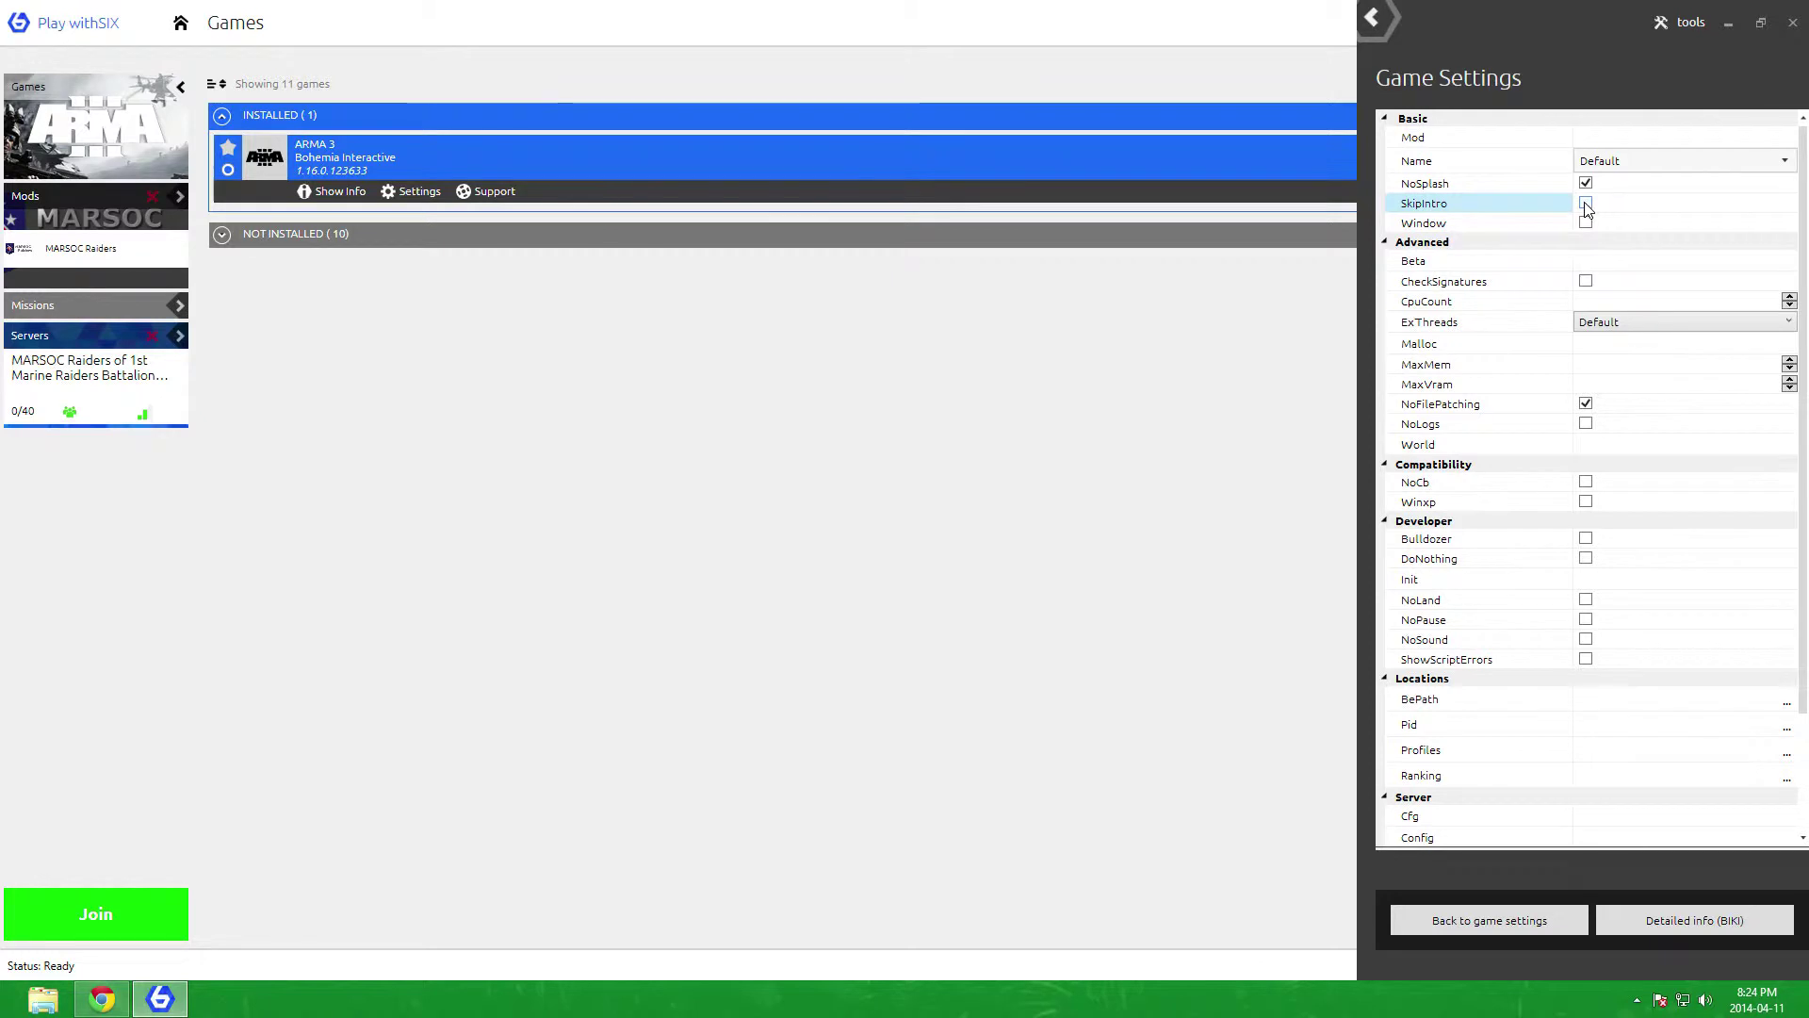
{"action": "left_click", "coordinate": [1396, 185]}
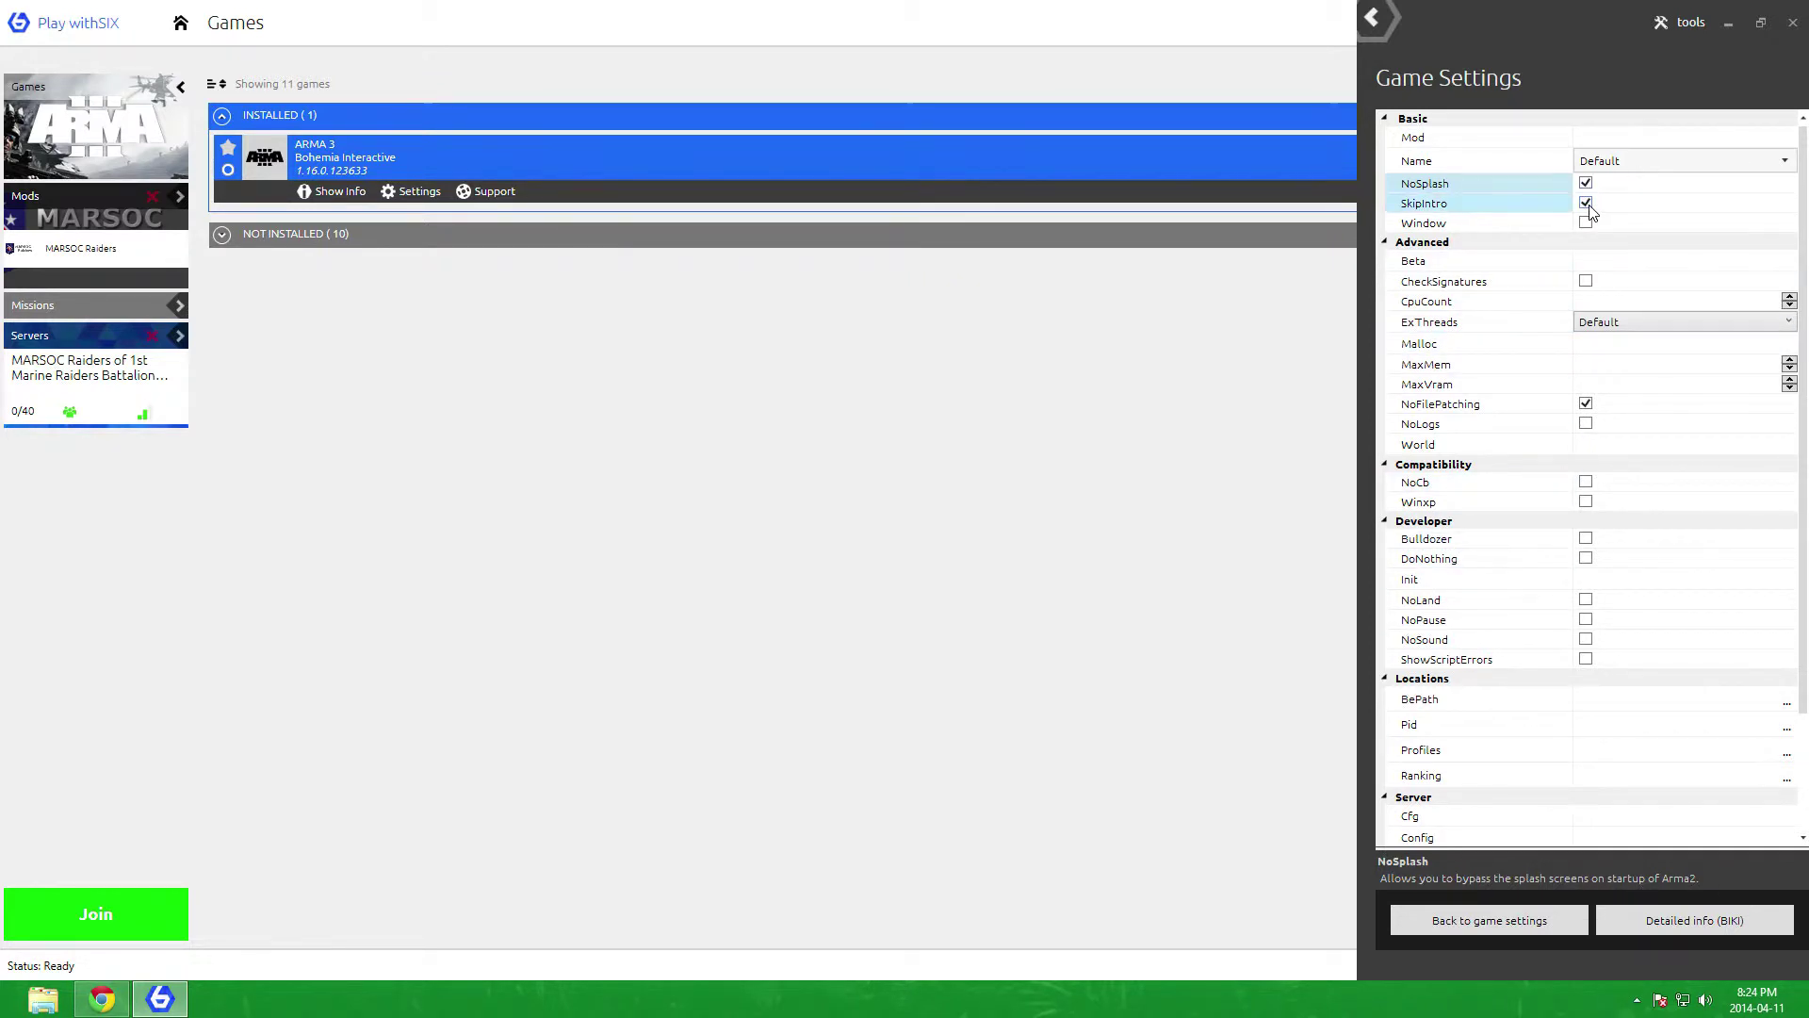
{"action": "left_click", "coordinate": [1528, 210]}
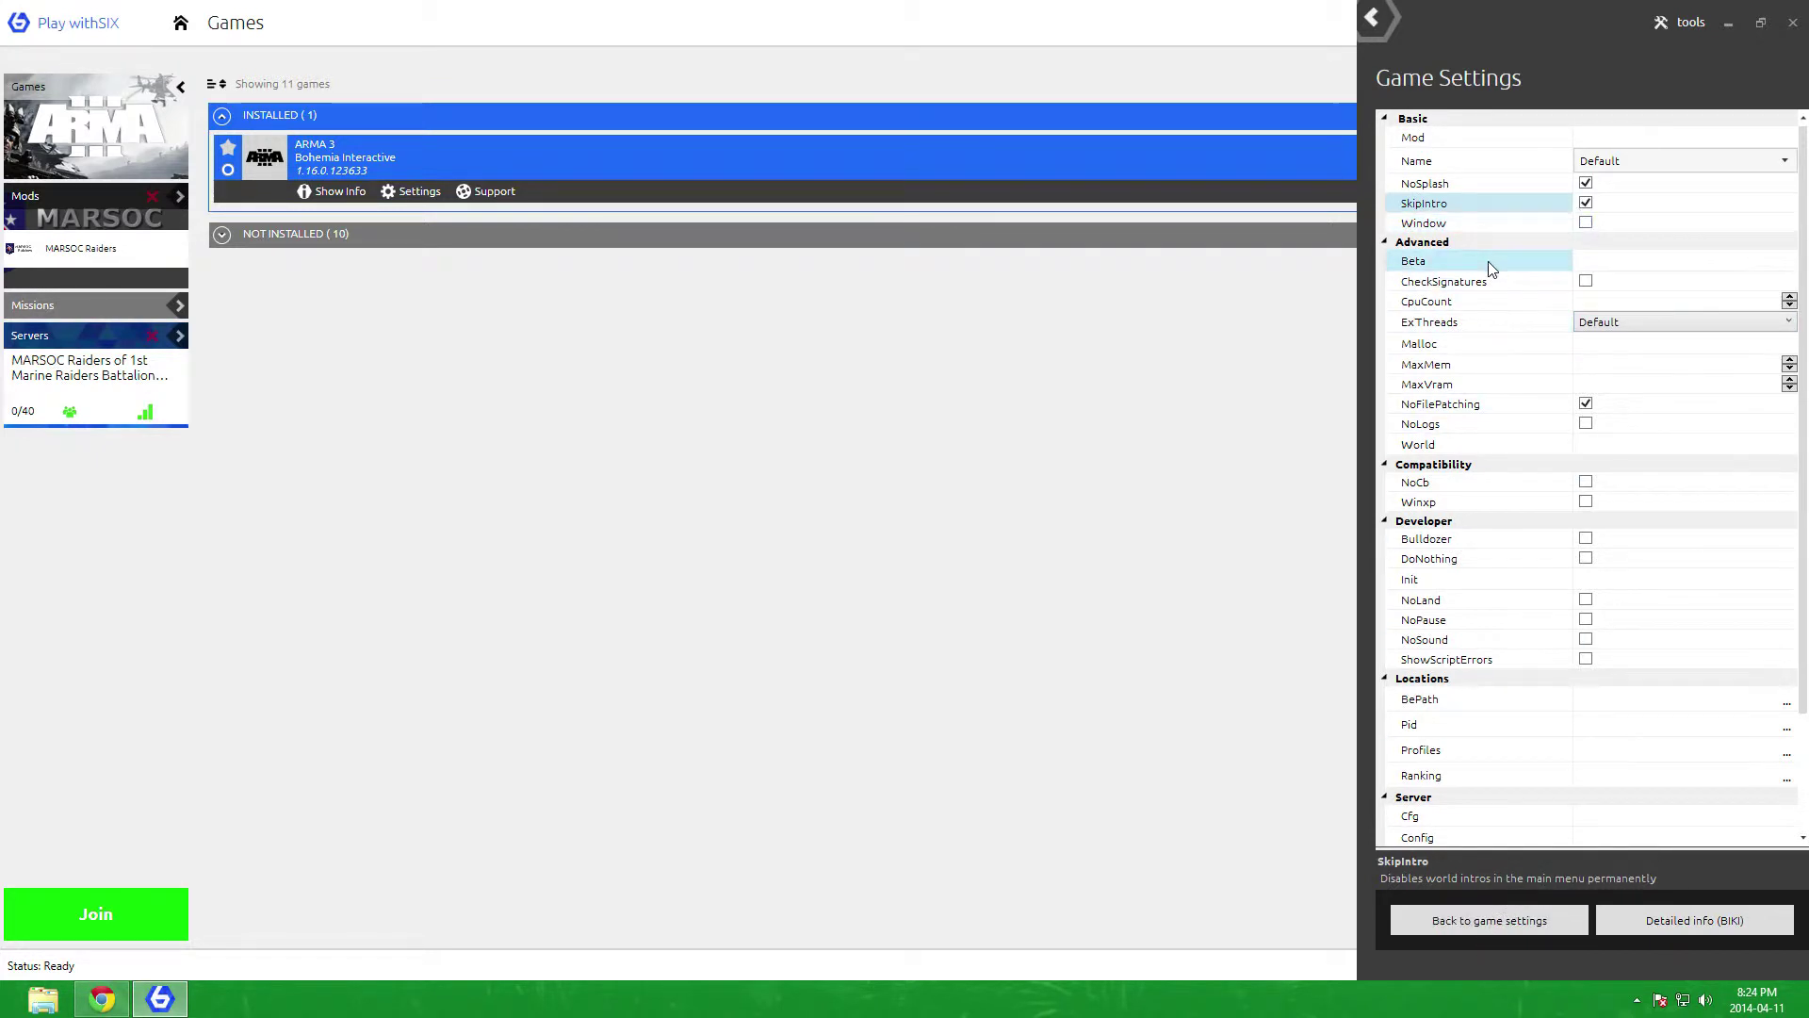
{"action": "left_click", "coordinate": [1553, 289]}
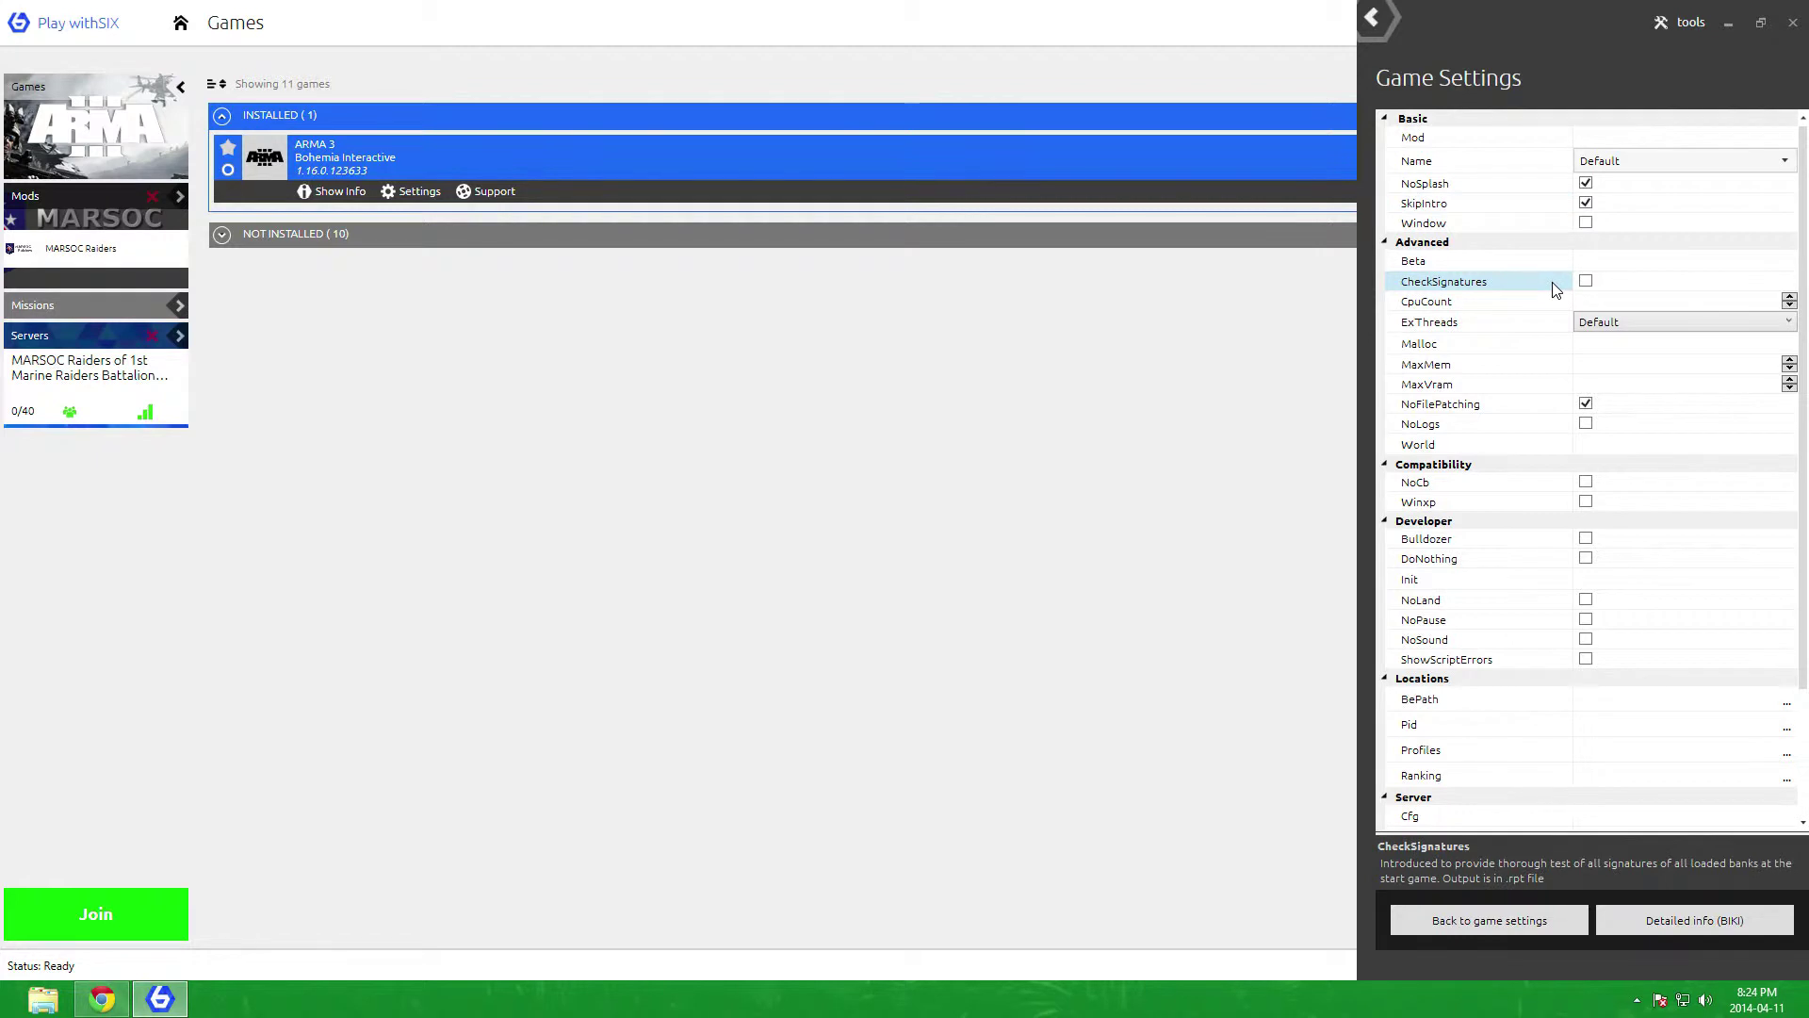
Step: Set CpuCount to 8 and ExThreads to (7) Geometry on, Texture on, File ops on
{"action": "left_click", "coordinate": [1552, 305]}
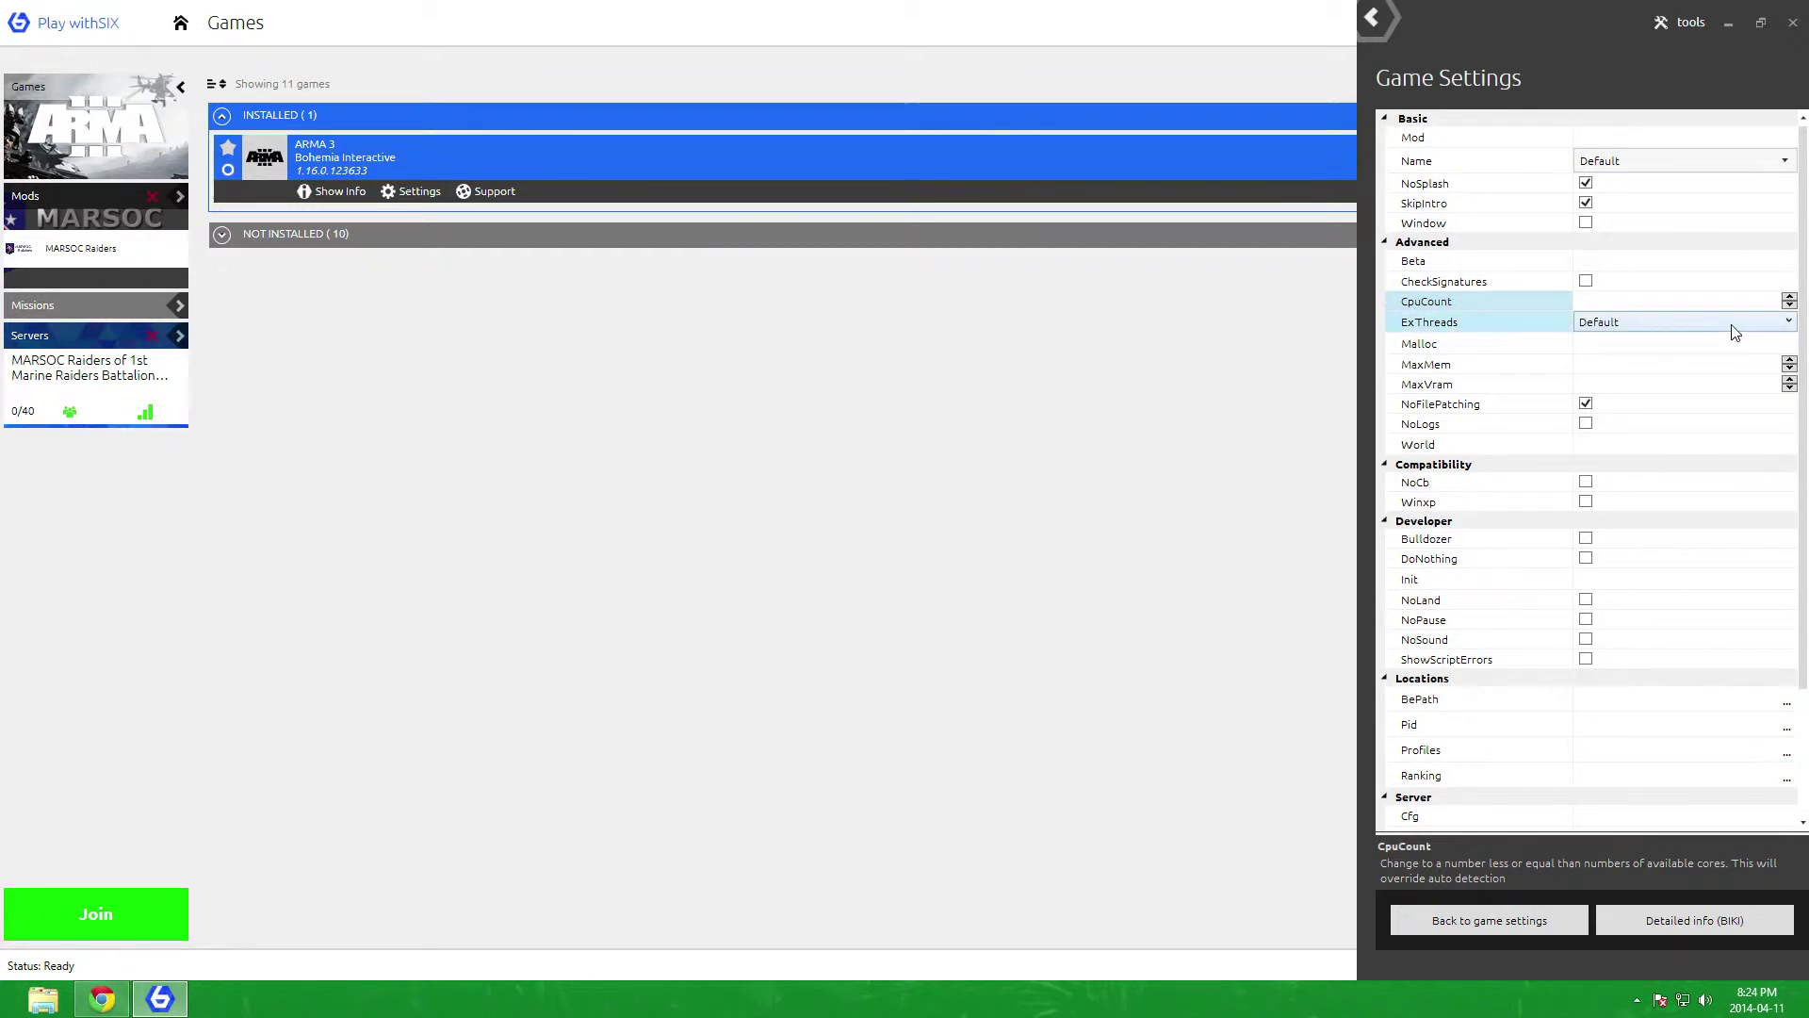
{"action": "left_click", "coordinate": [1789, 299]}
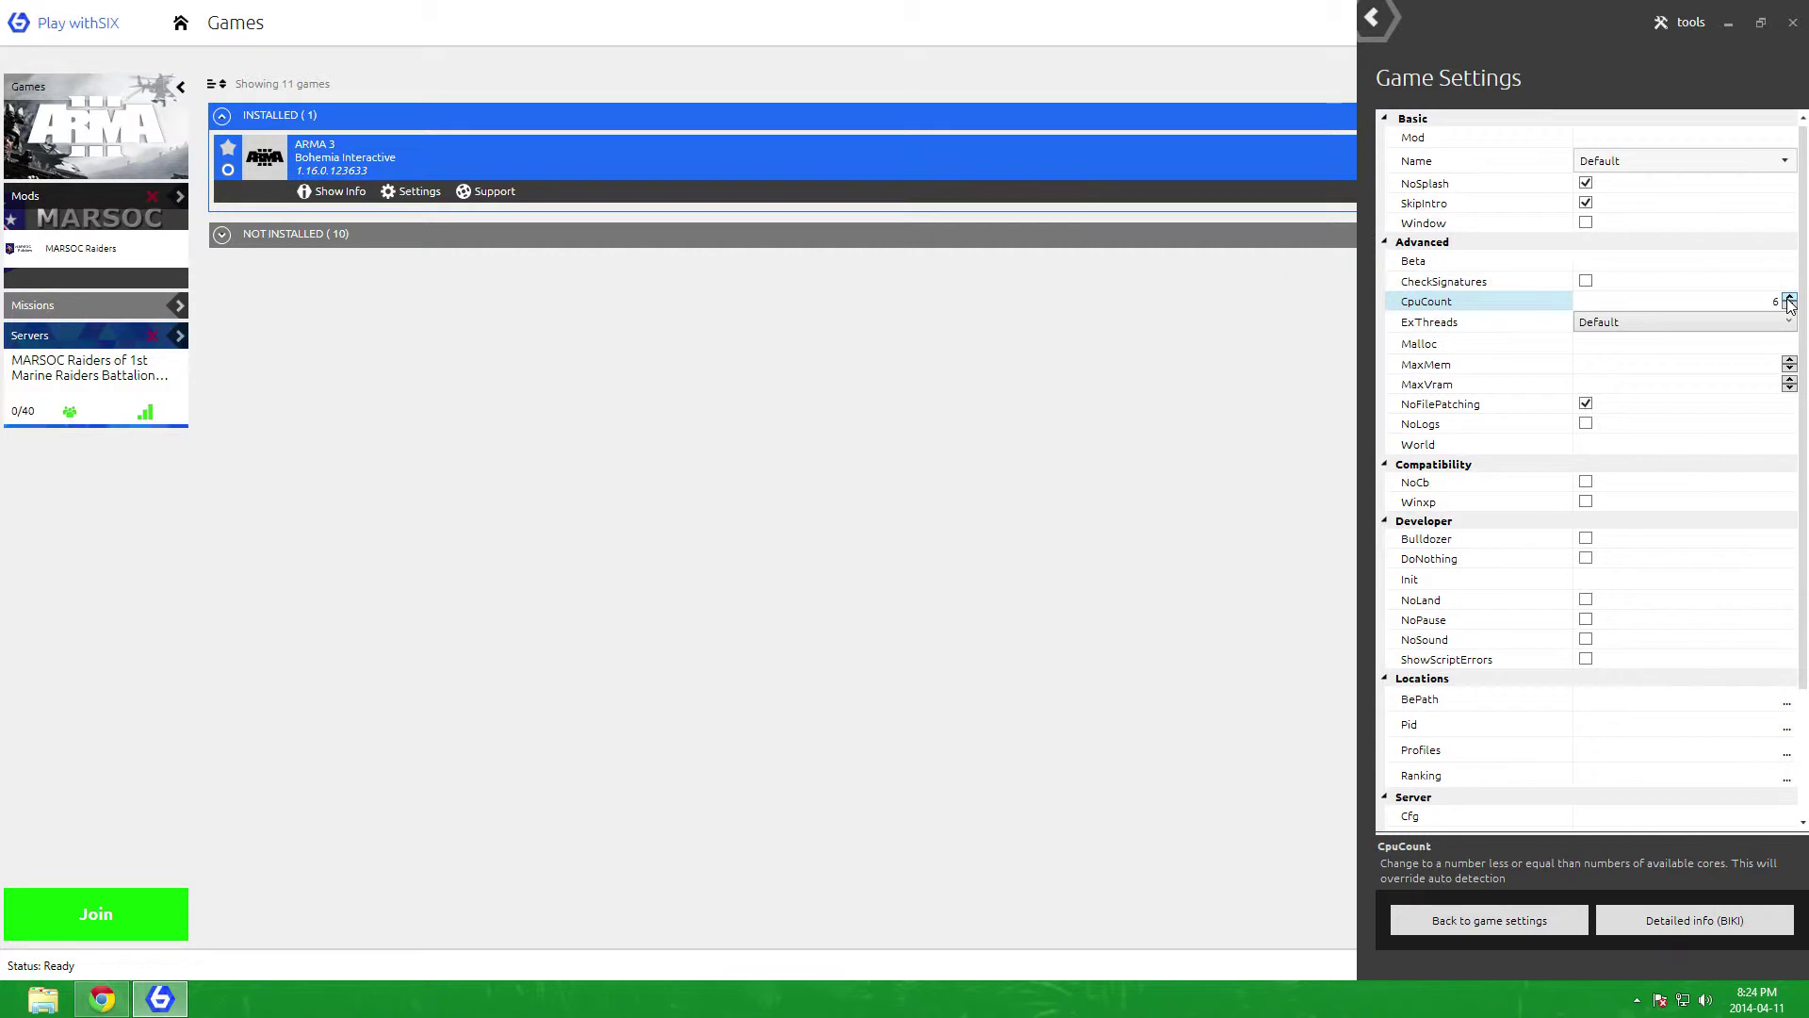
{"action": "left_click", "coordinate": [1790, 299]}
{"action": "left_click", "coordinate": [1789, 299]}
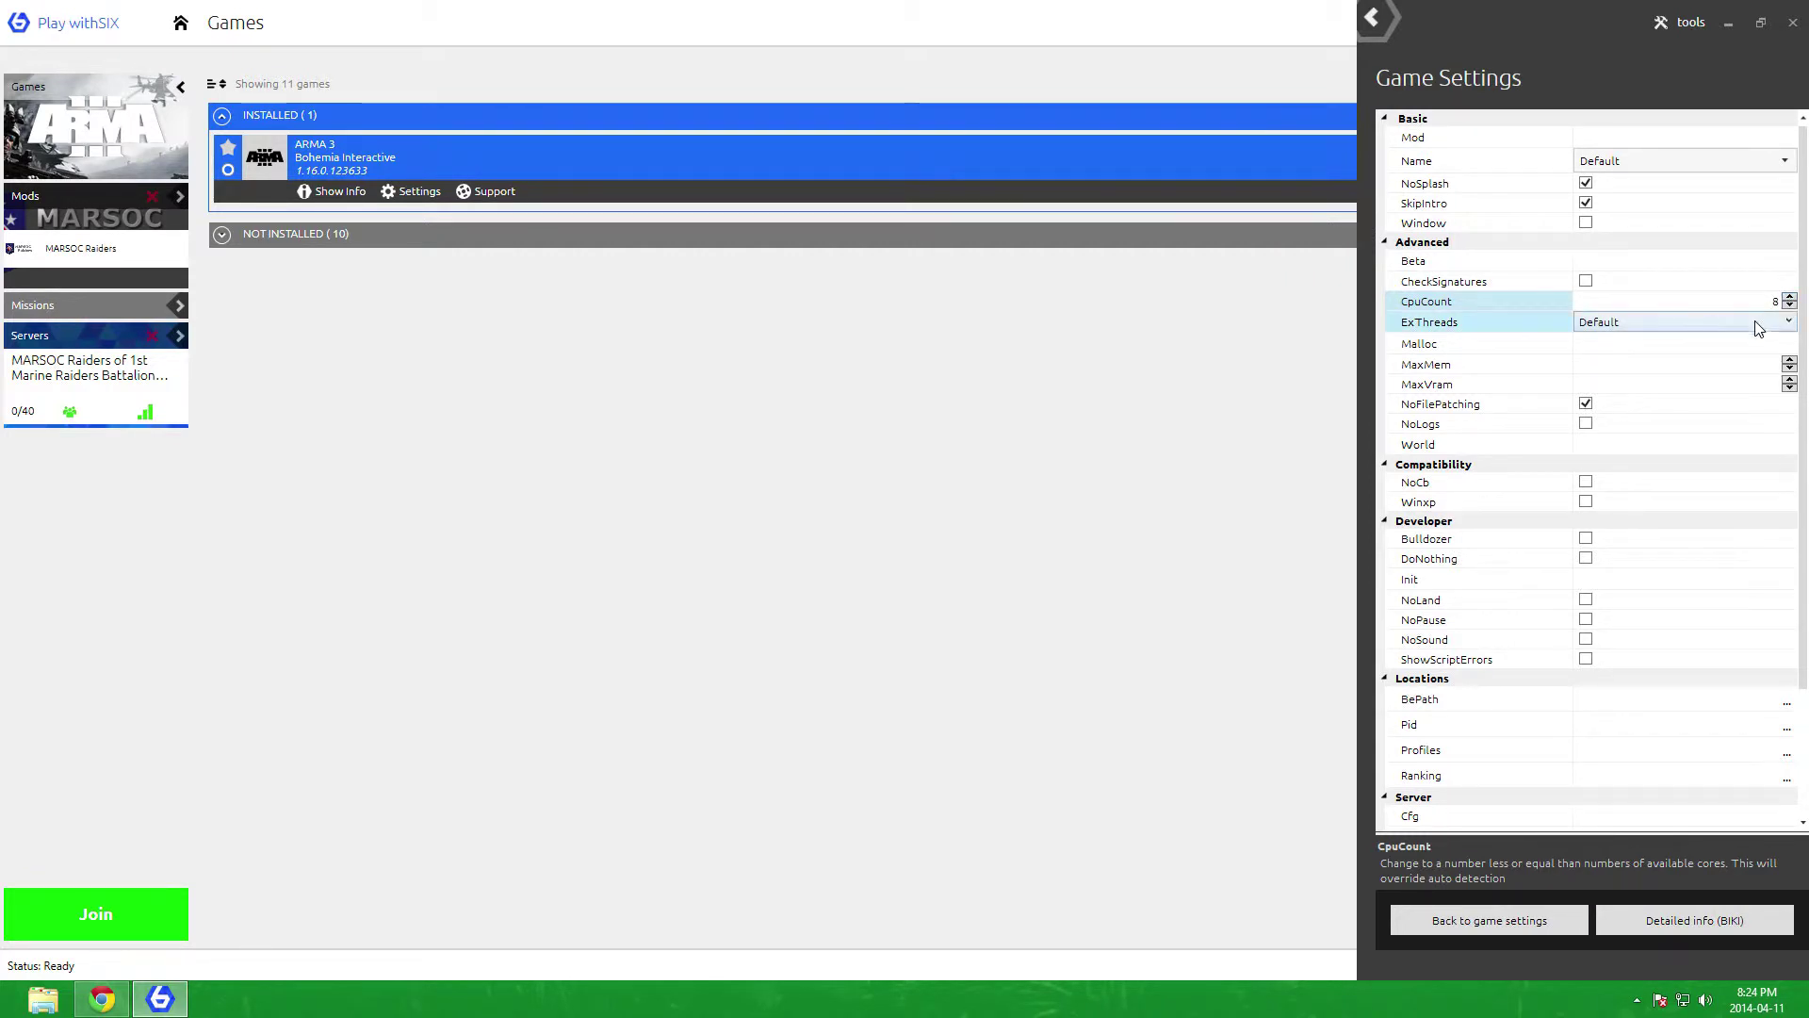
{"action": "left_click", "coordinate": [1765, 322]}
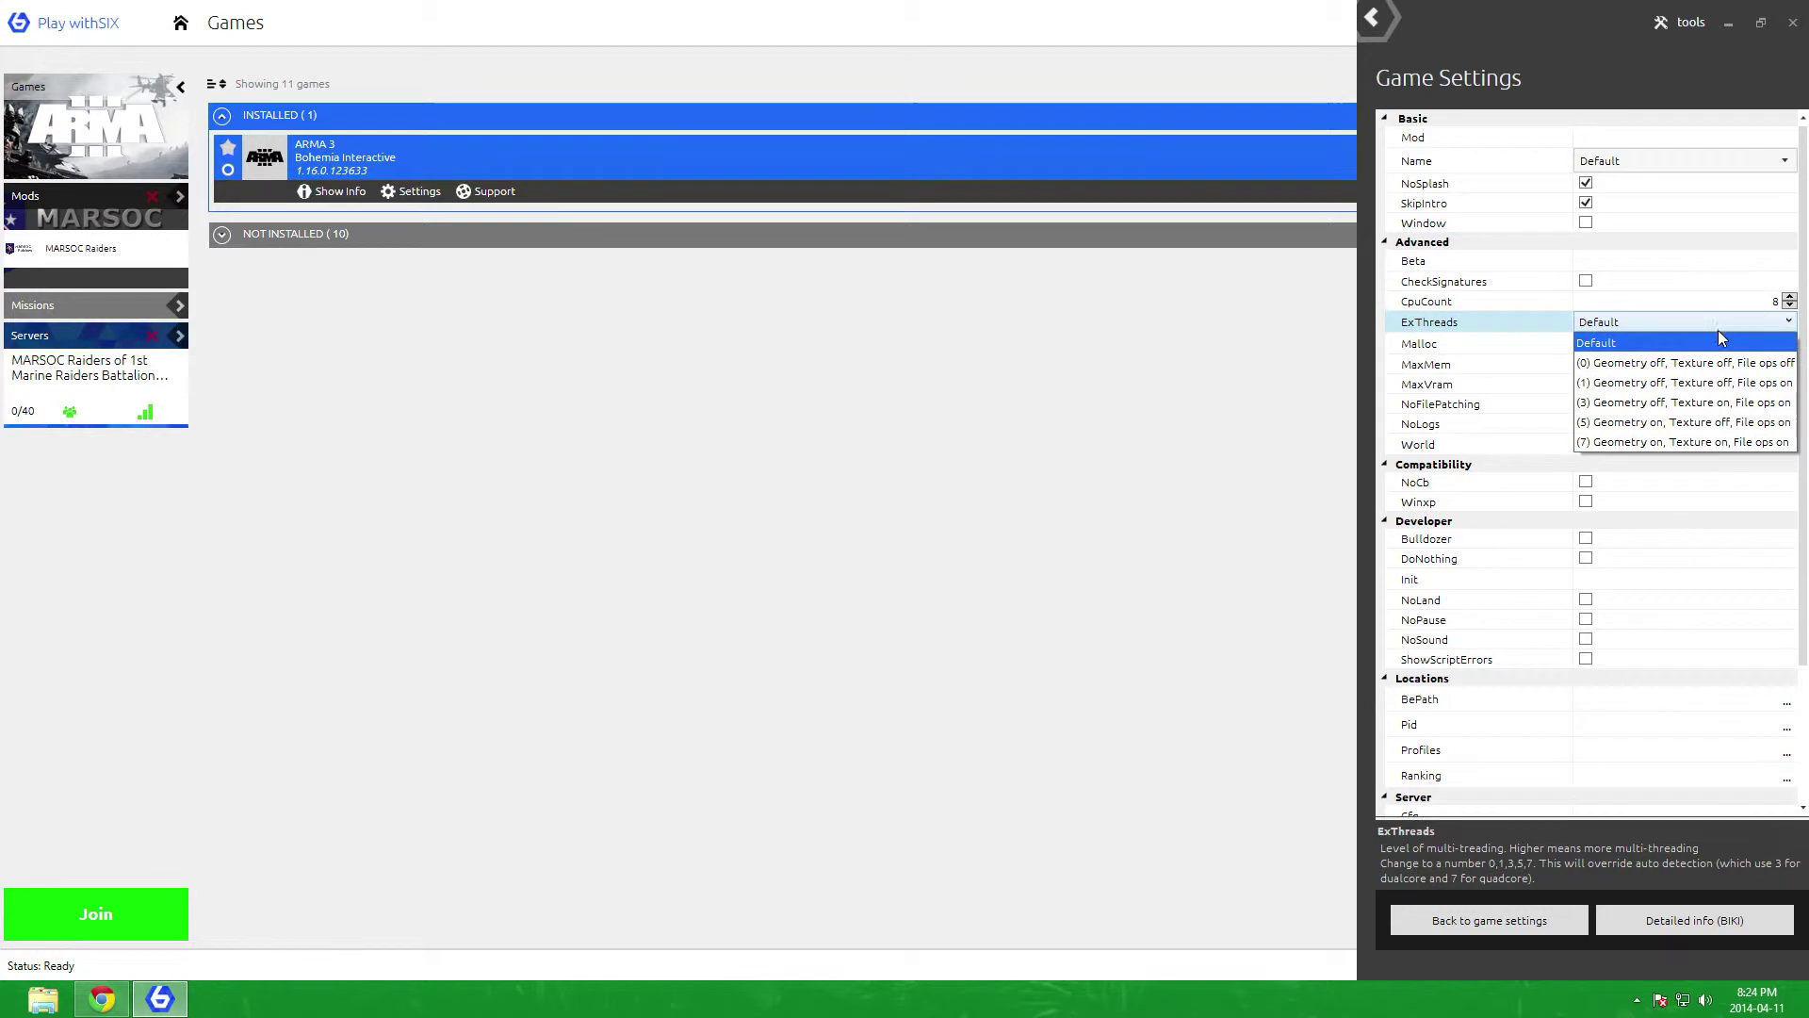
{"action": "left_click", "coordinate": [1661, 442]}
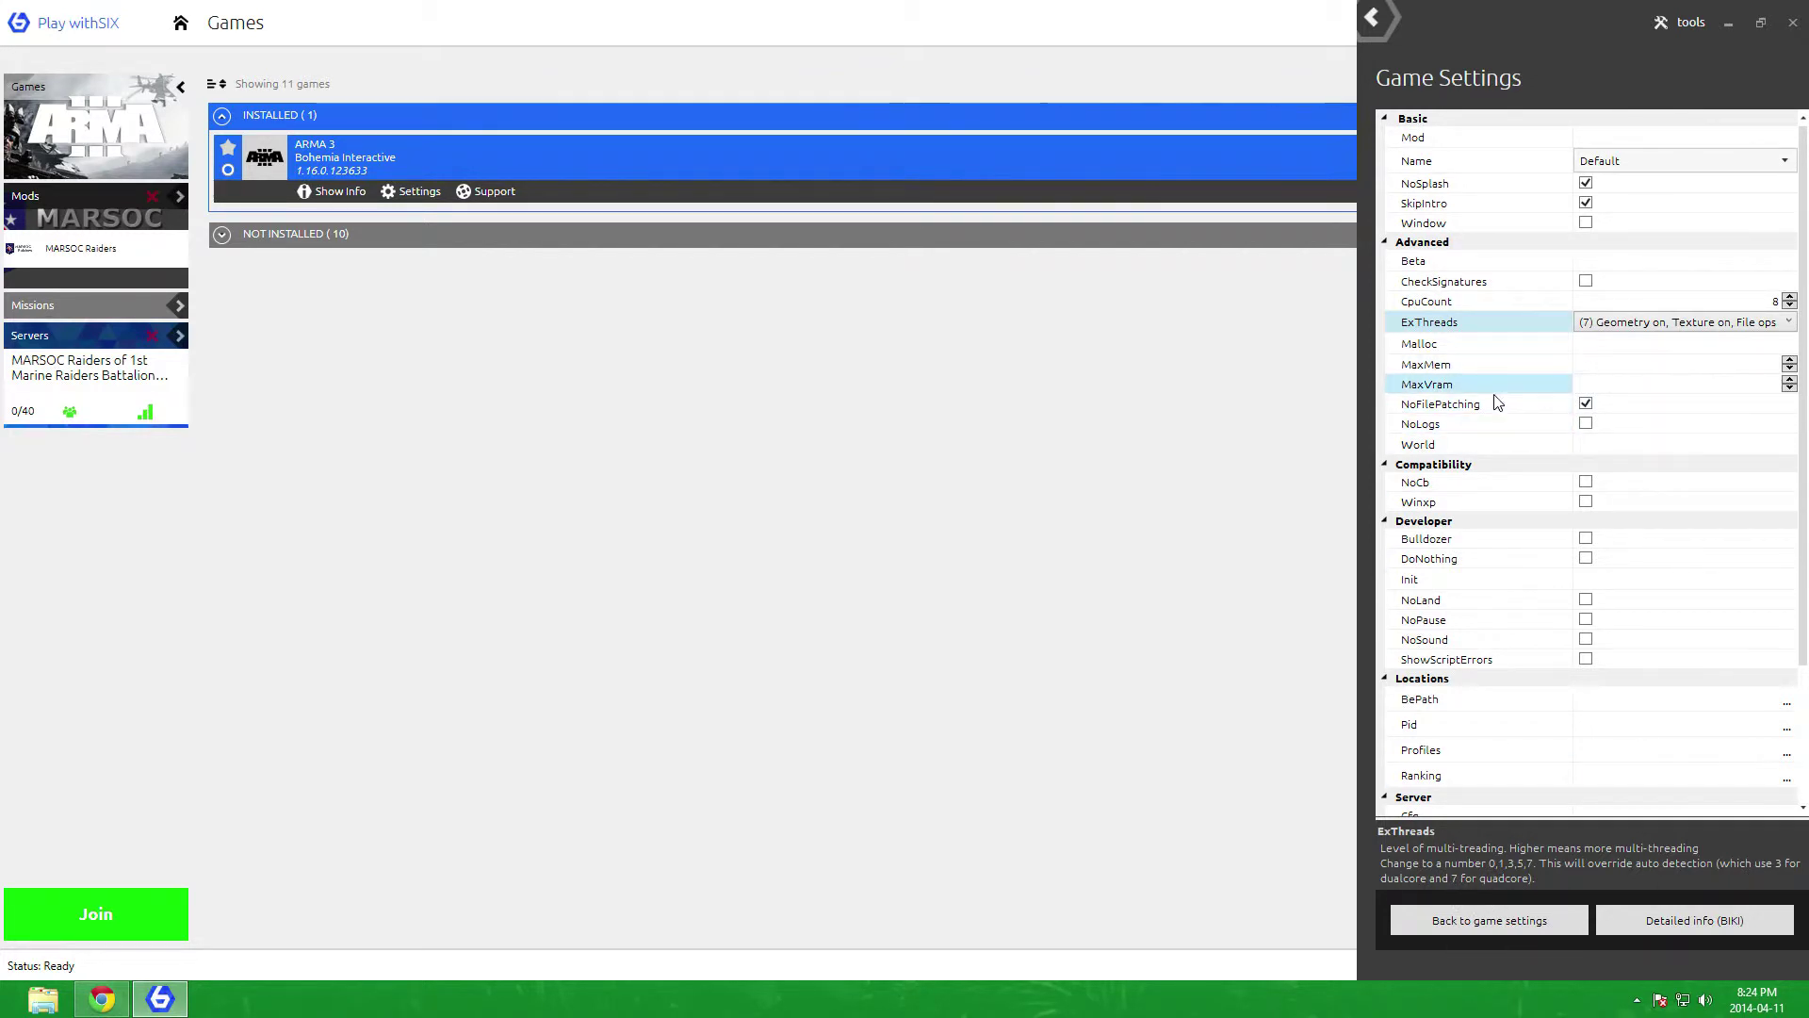
Step: Enable the NoLogs startup parameter and set the default World to empty
{"action": "left_click", "coordinate": [1586, 423]}
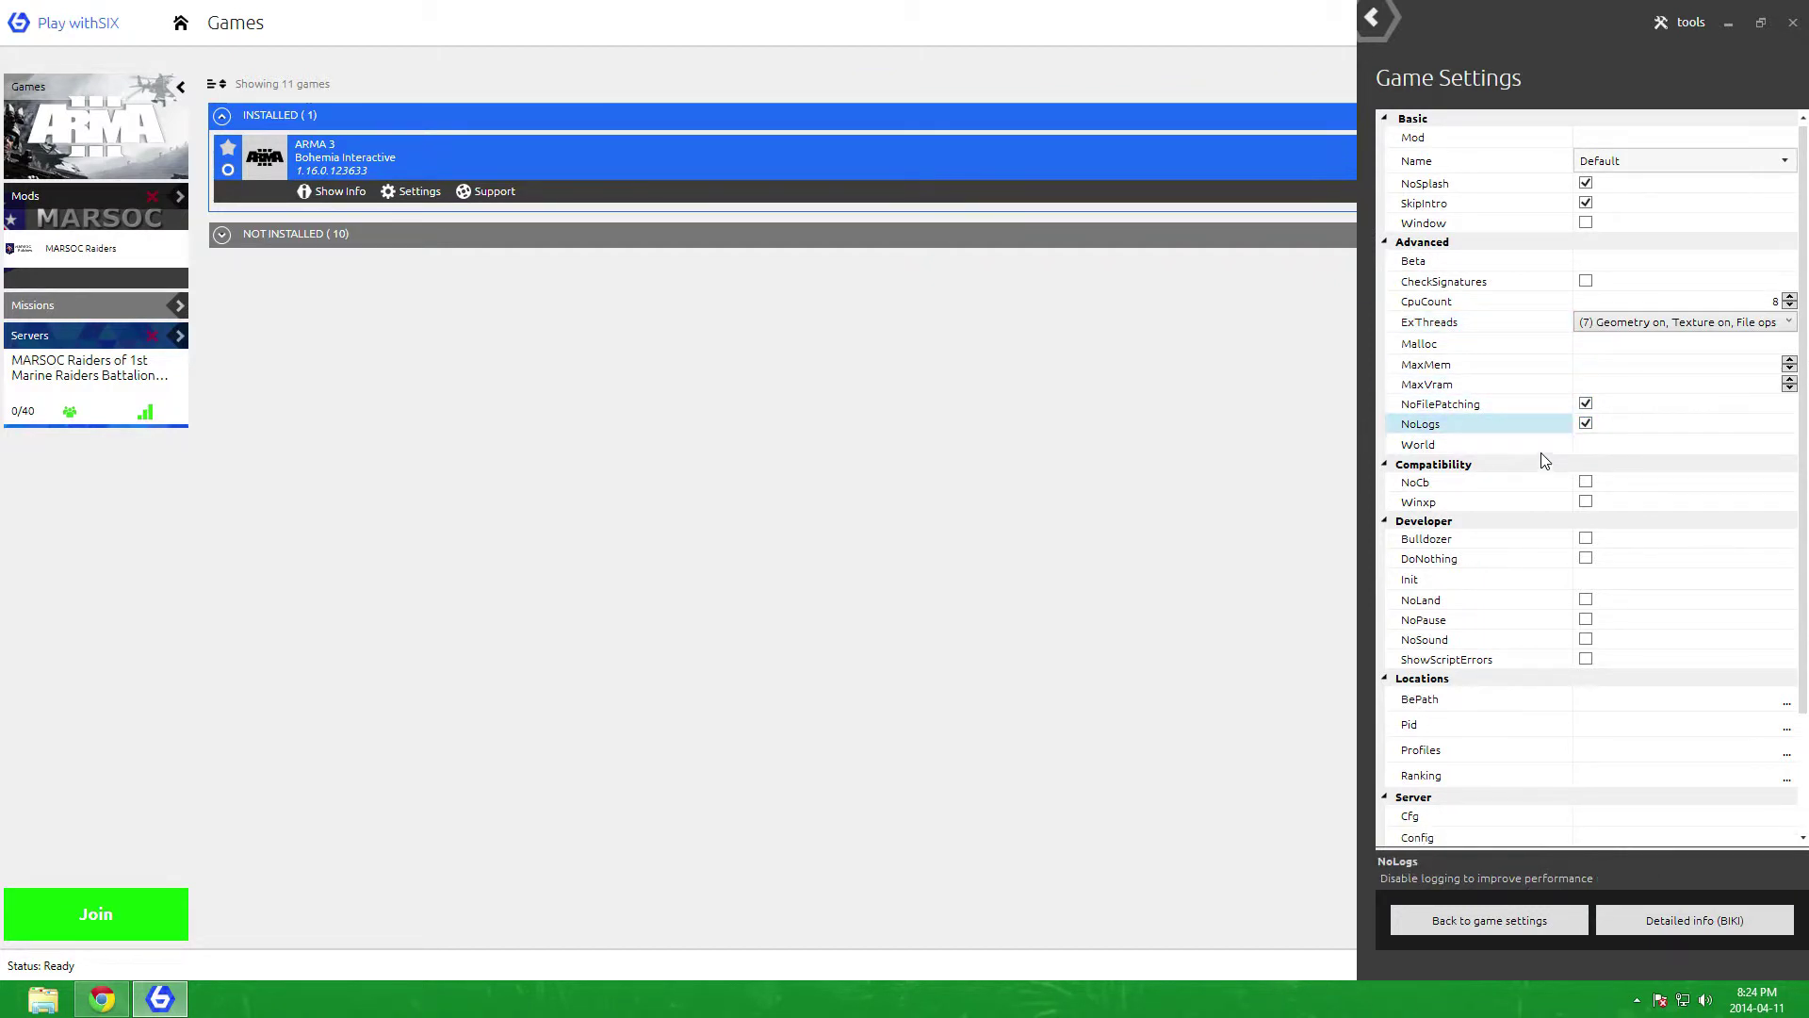
{"action": "left_click", "coordinate": [1593, 443]}
{"action": "type", "text": "empty"}
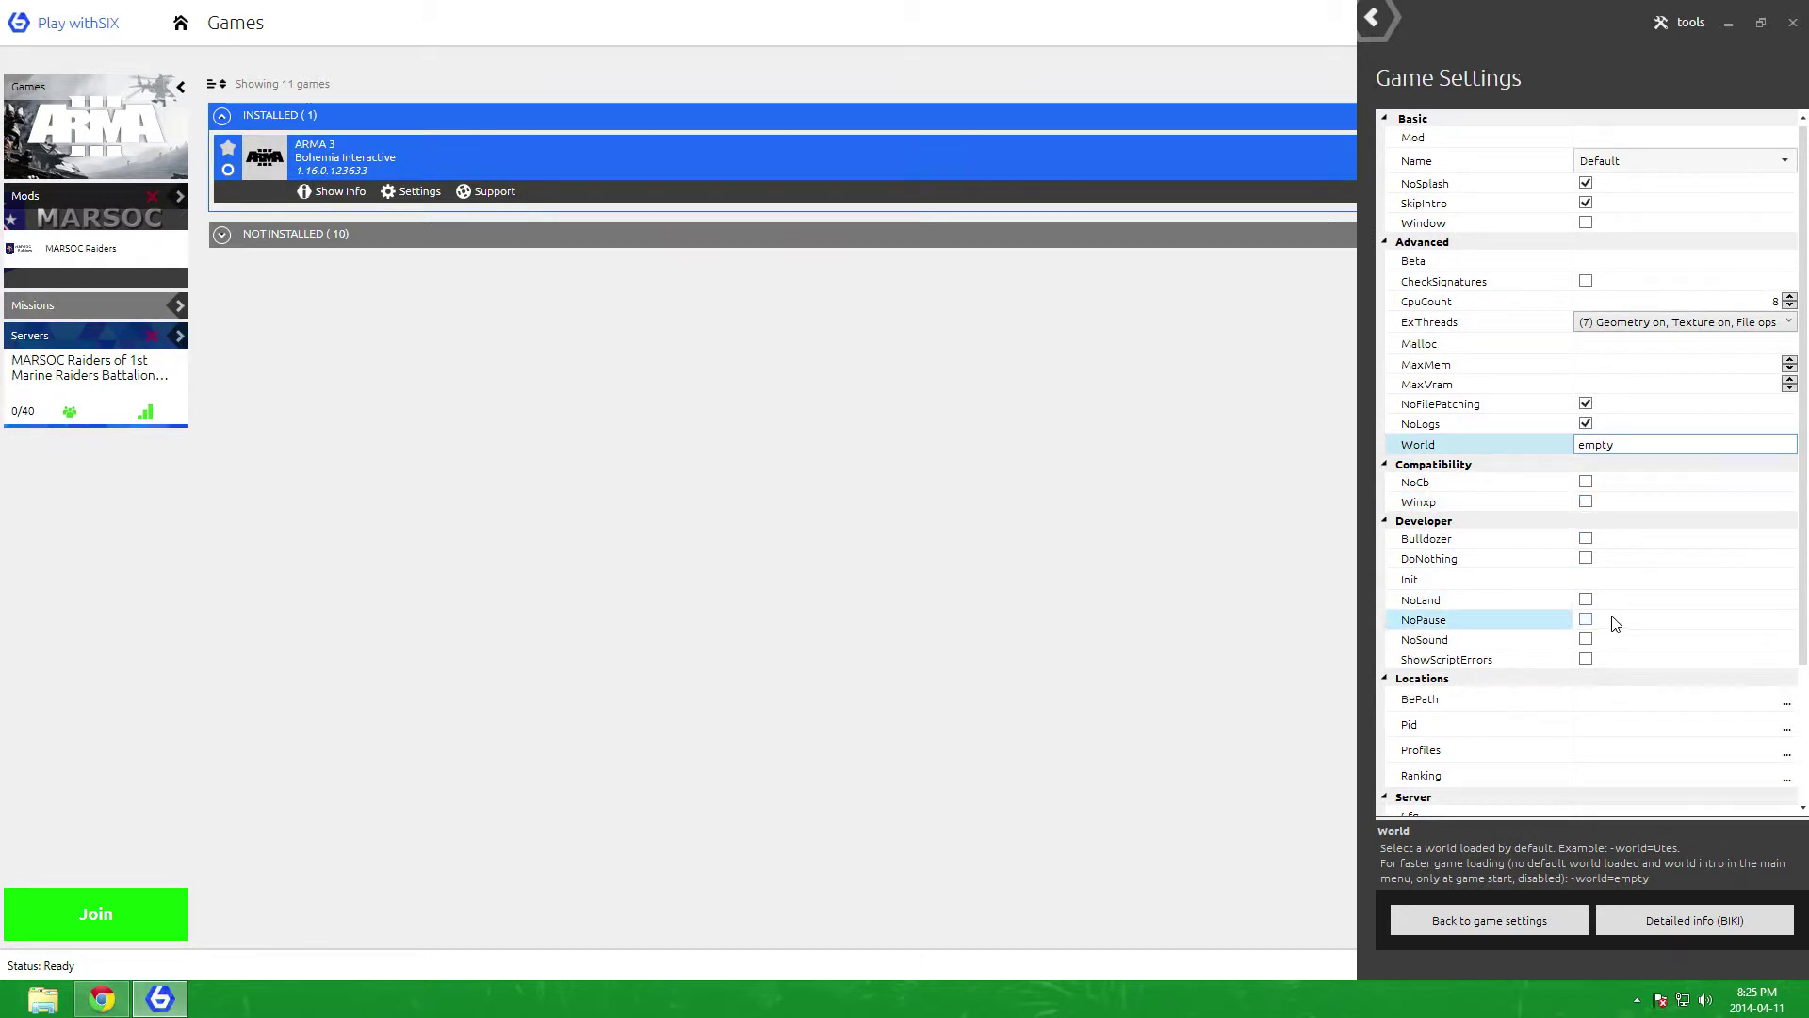
Step: Enable the NoPause developer parameter and return to the general ARMA 3 game settings
{"action": "left_click", "coordinate": [1587, 622]}
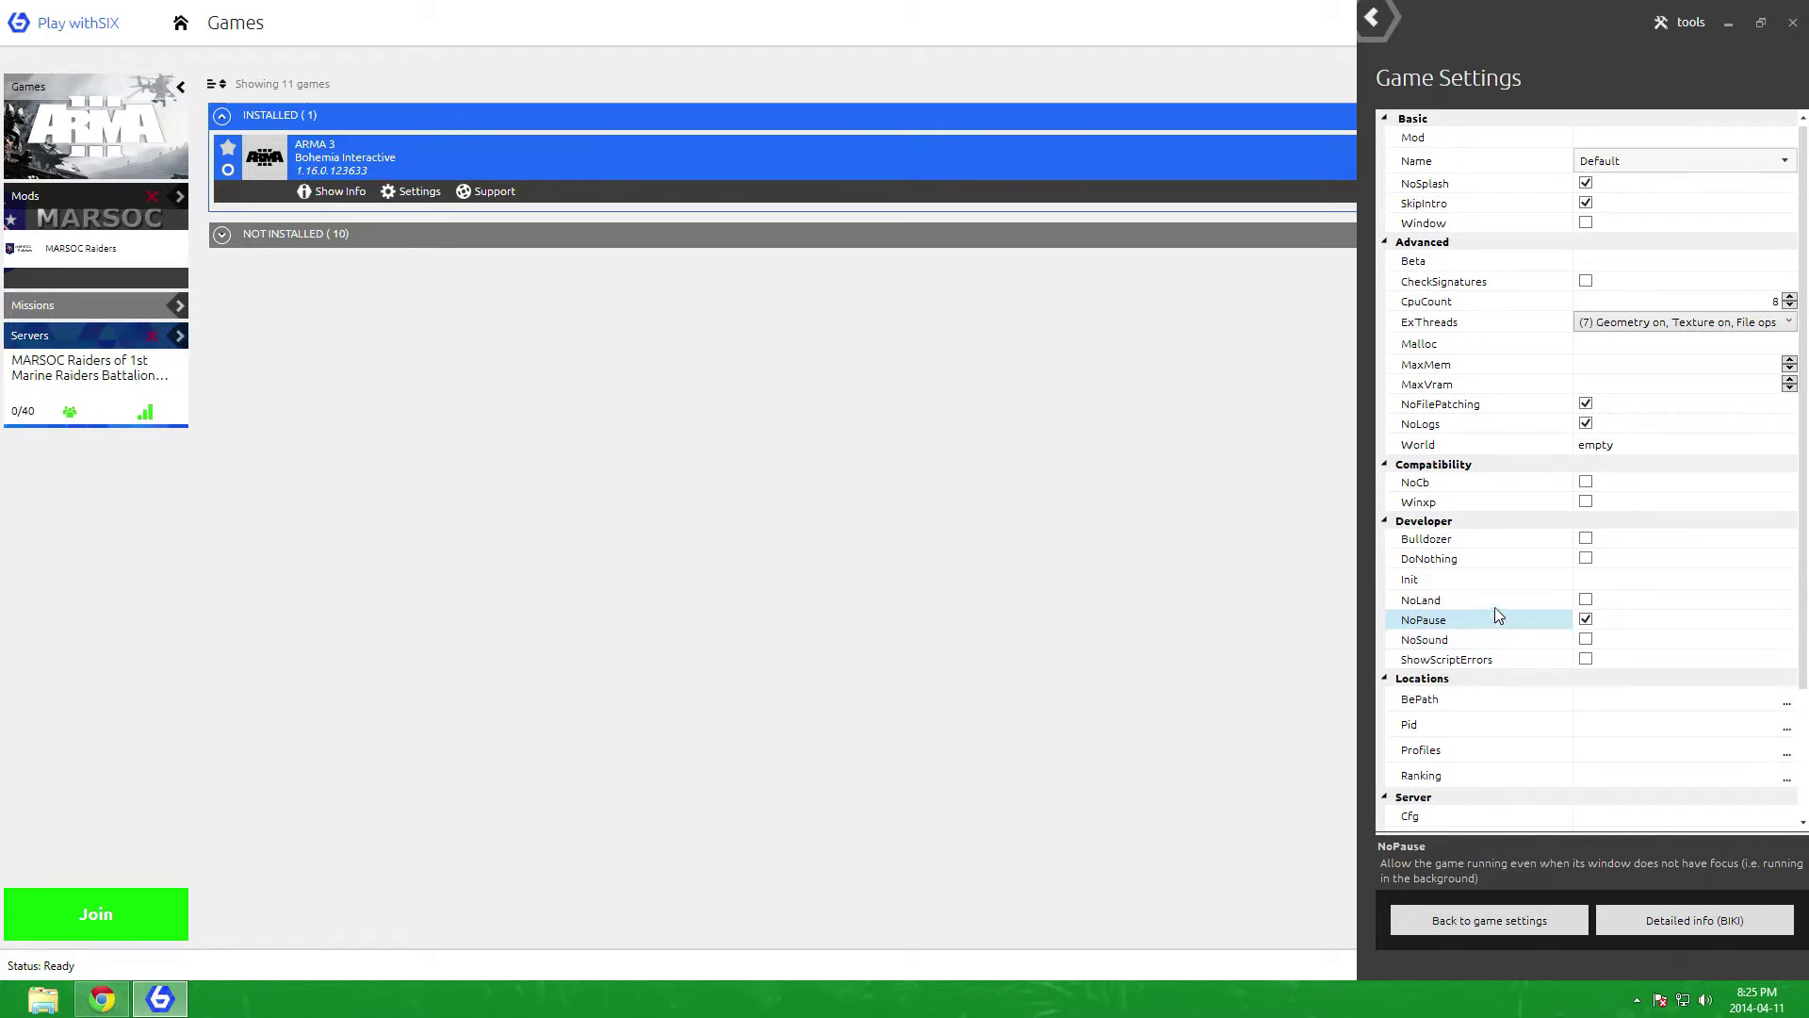
{"action": "scroll", "coordinate": [1554, 603], "scroll_direction": "down", "scroll_amount": 3}
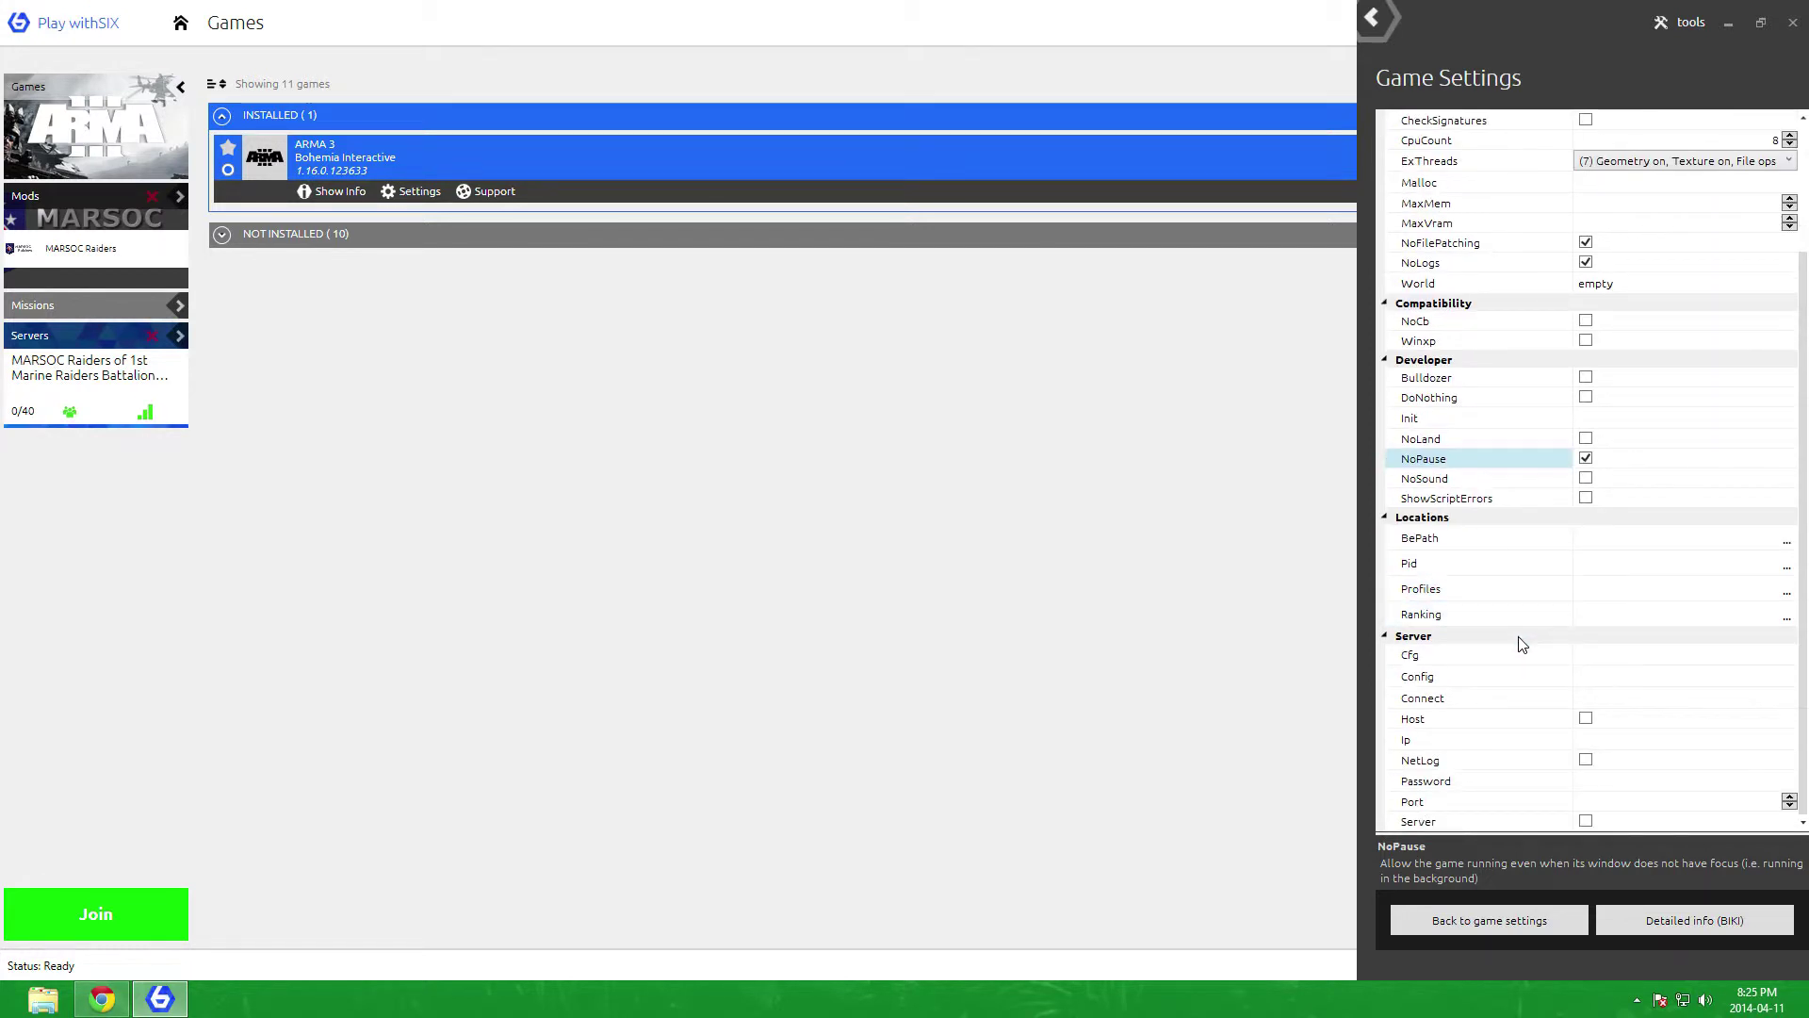
{"action": "scroll", "coordinate": [1527, 641], "scroll_direction": "up", "scroll_amount": 3}
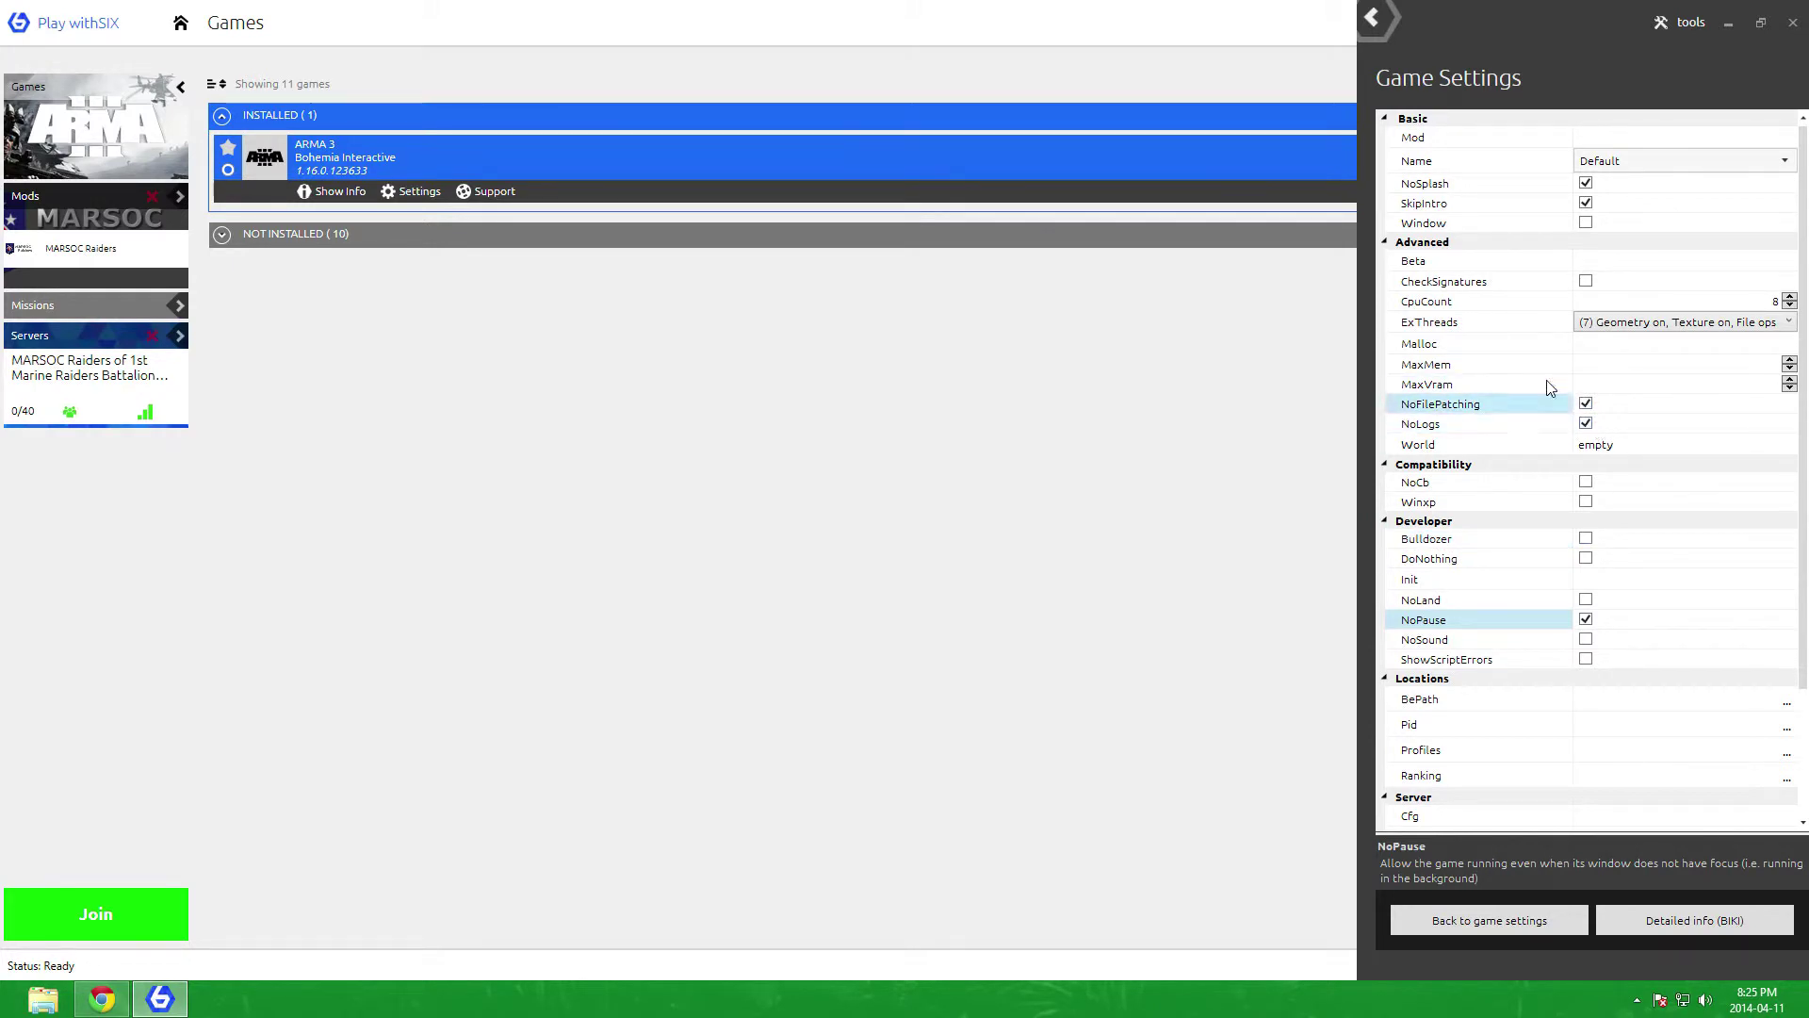
{"action": "left_click", "coordinate": [1476, 920]}
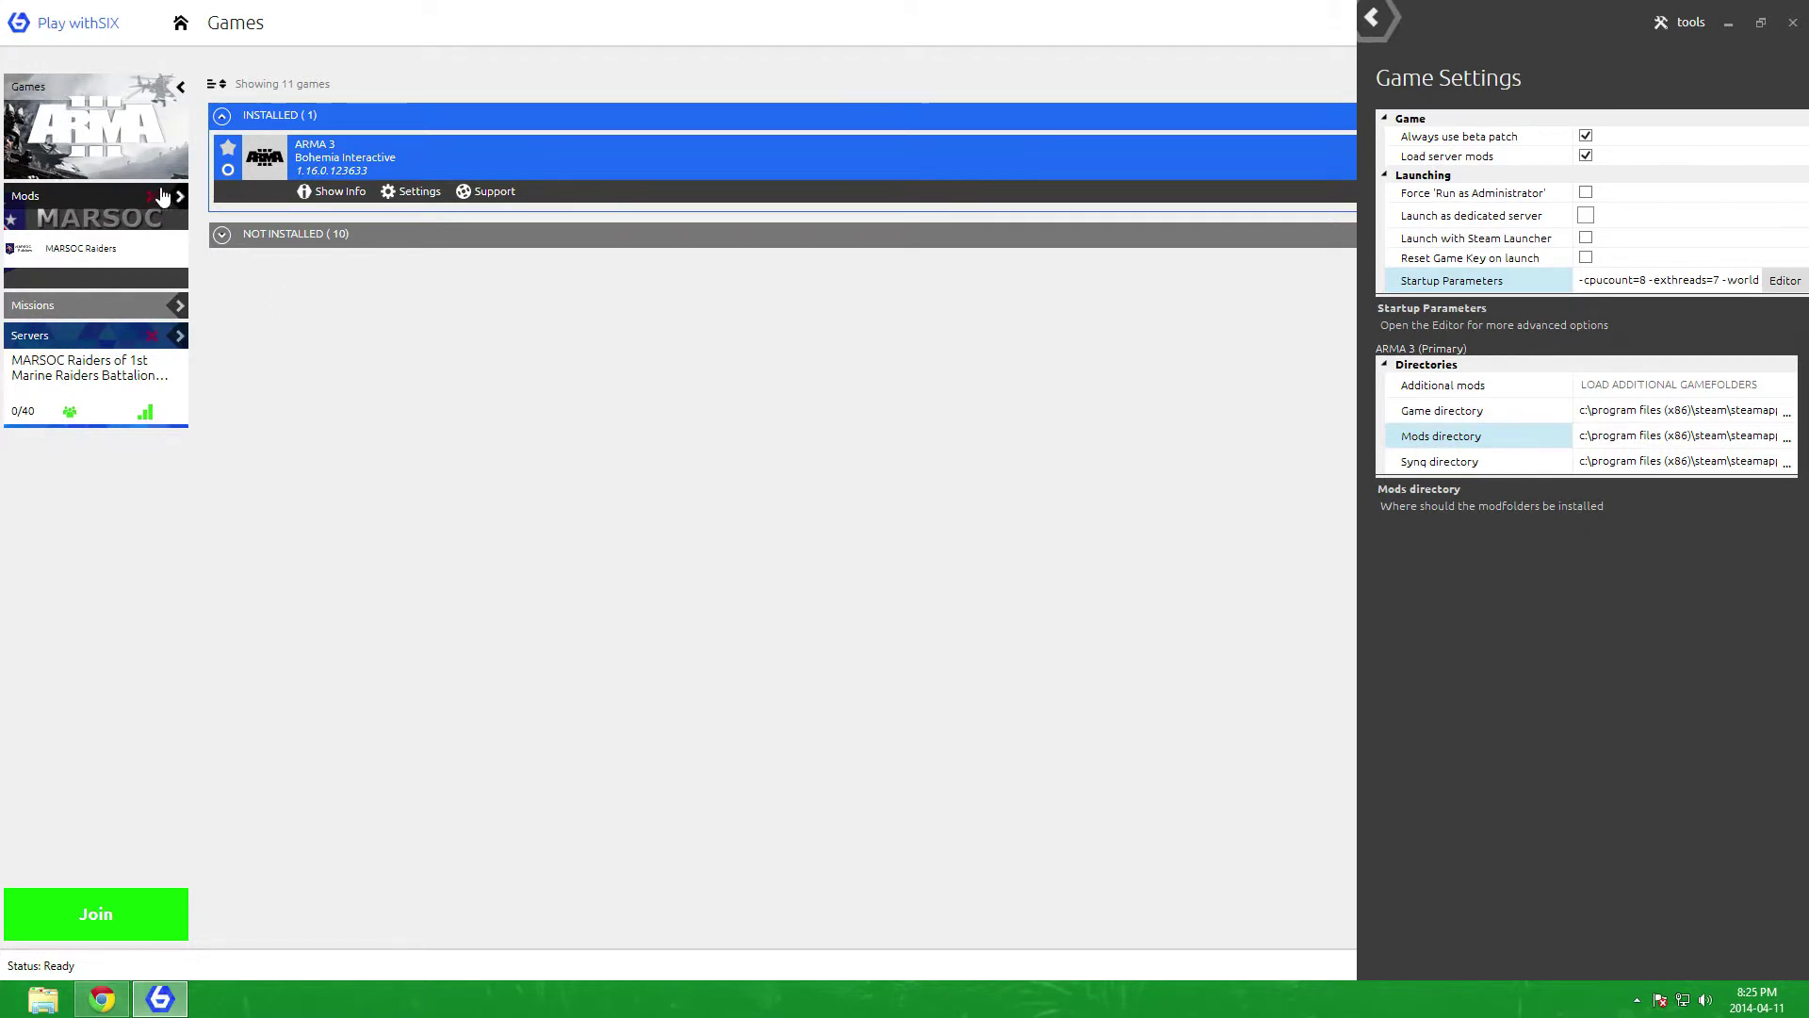
Step: Launch ARMA 3 with the AWG ZULU SERVER mod collection and minimize the launcher window
{"action": "left_click", "coordinate": [68, 228]}
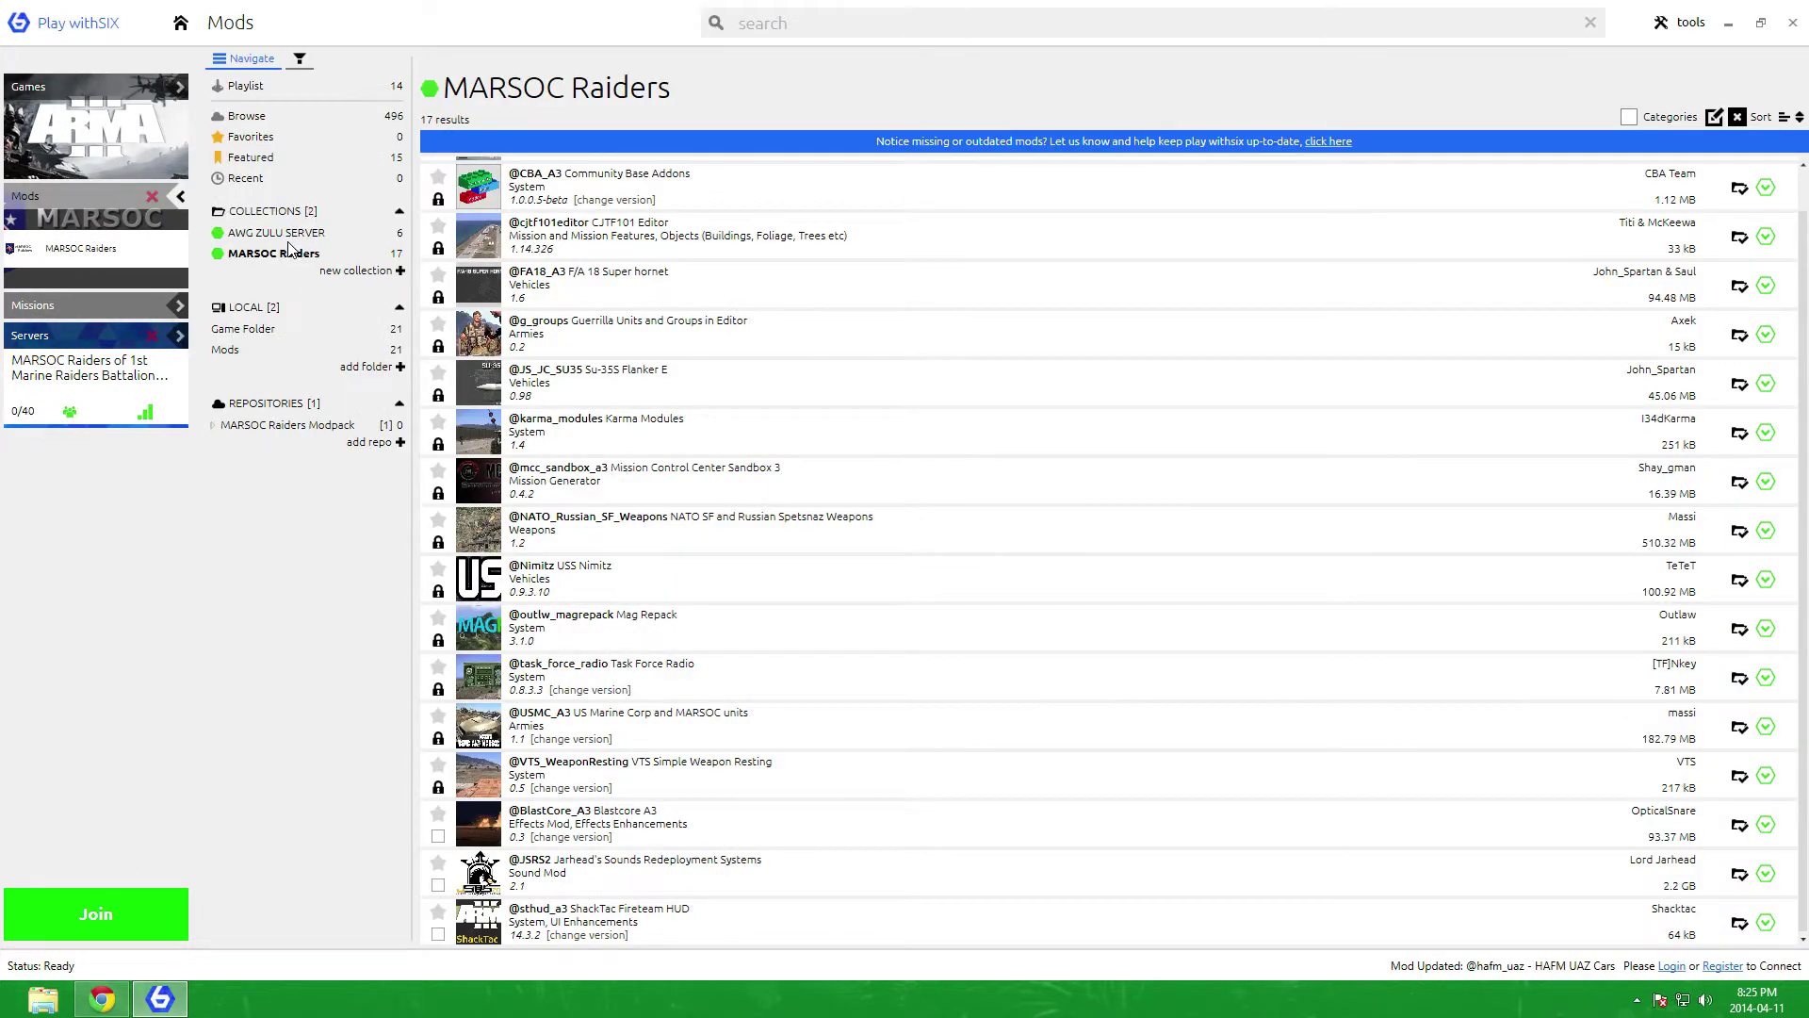
{"action": "left_click", "coordinate": [280, 235]}
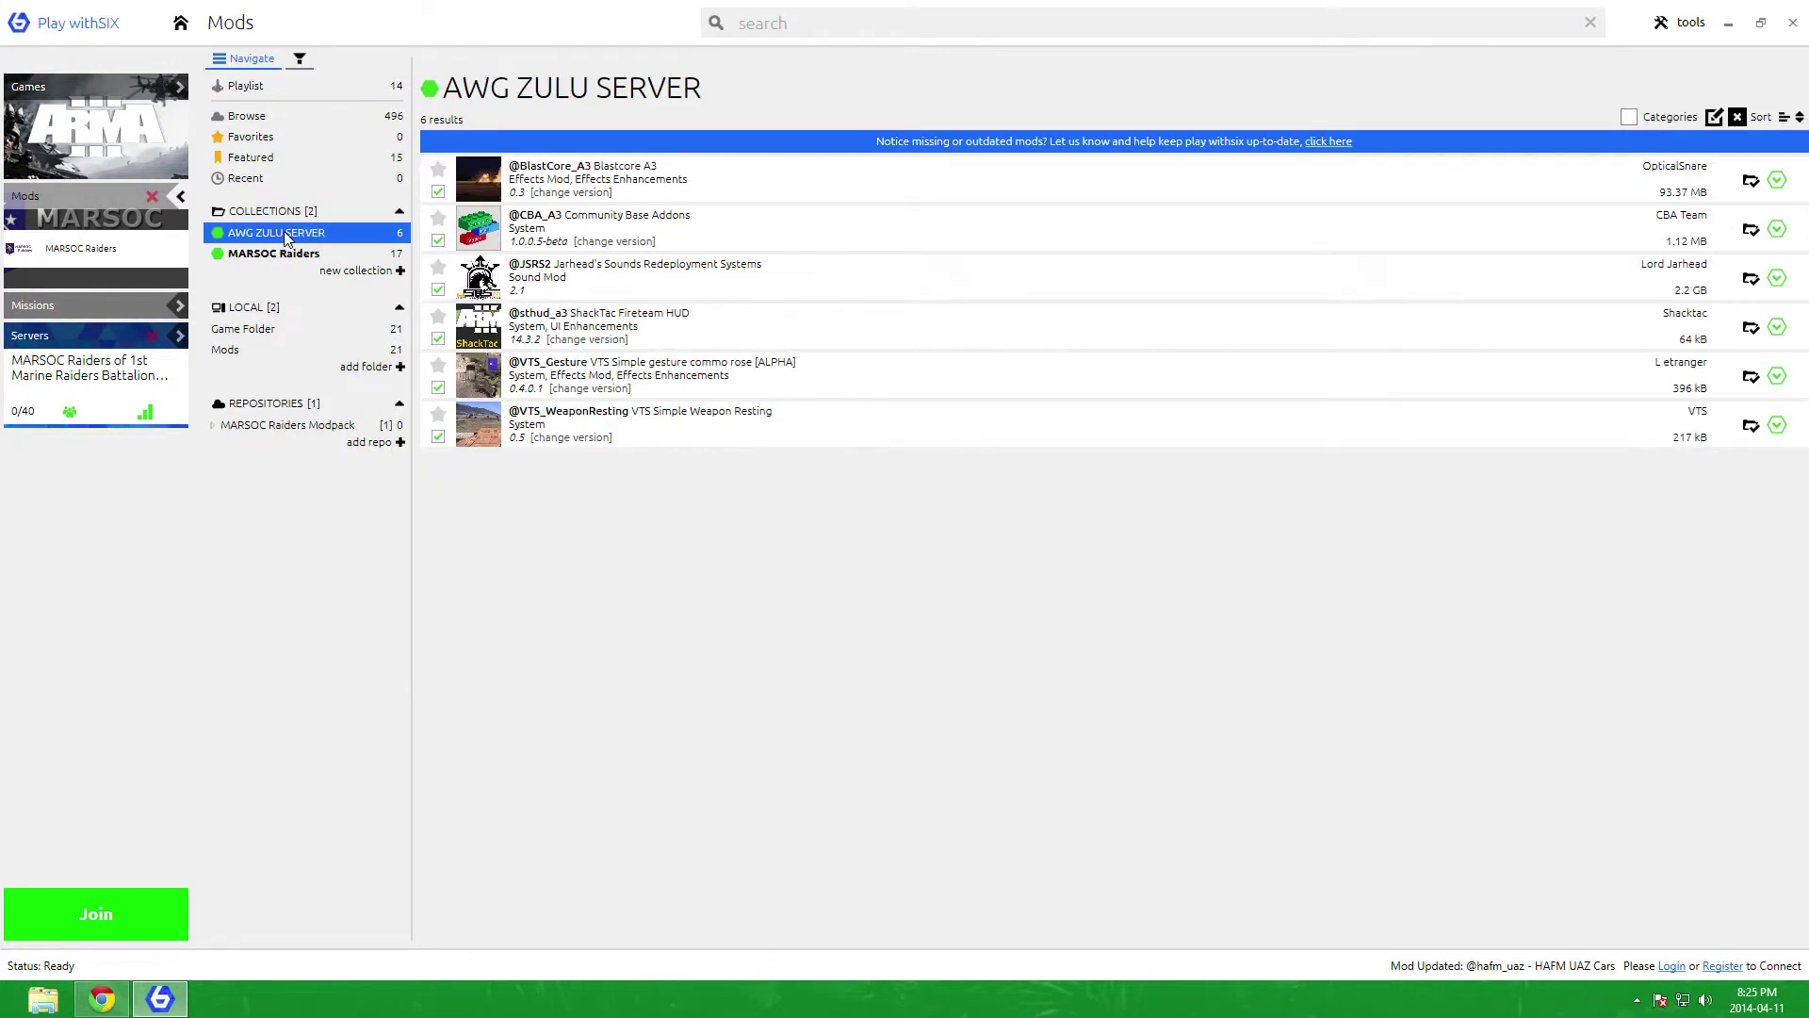
{"action": "right_click", "coordinate": [292, 242]}
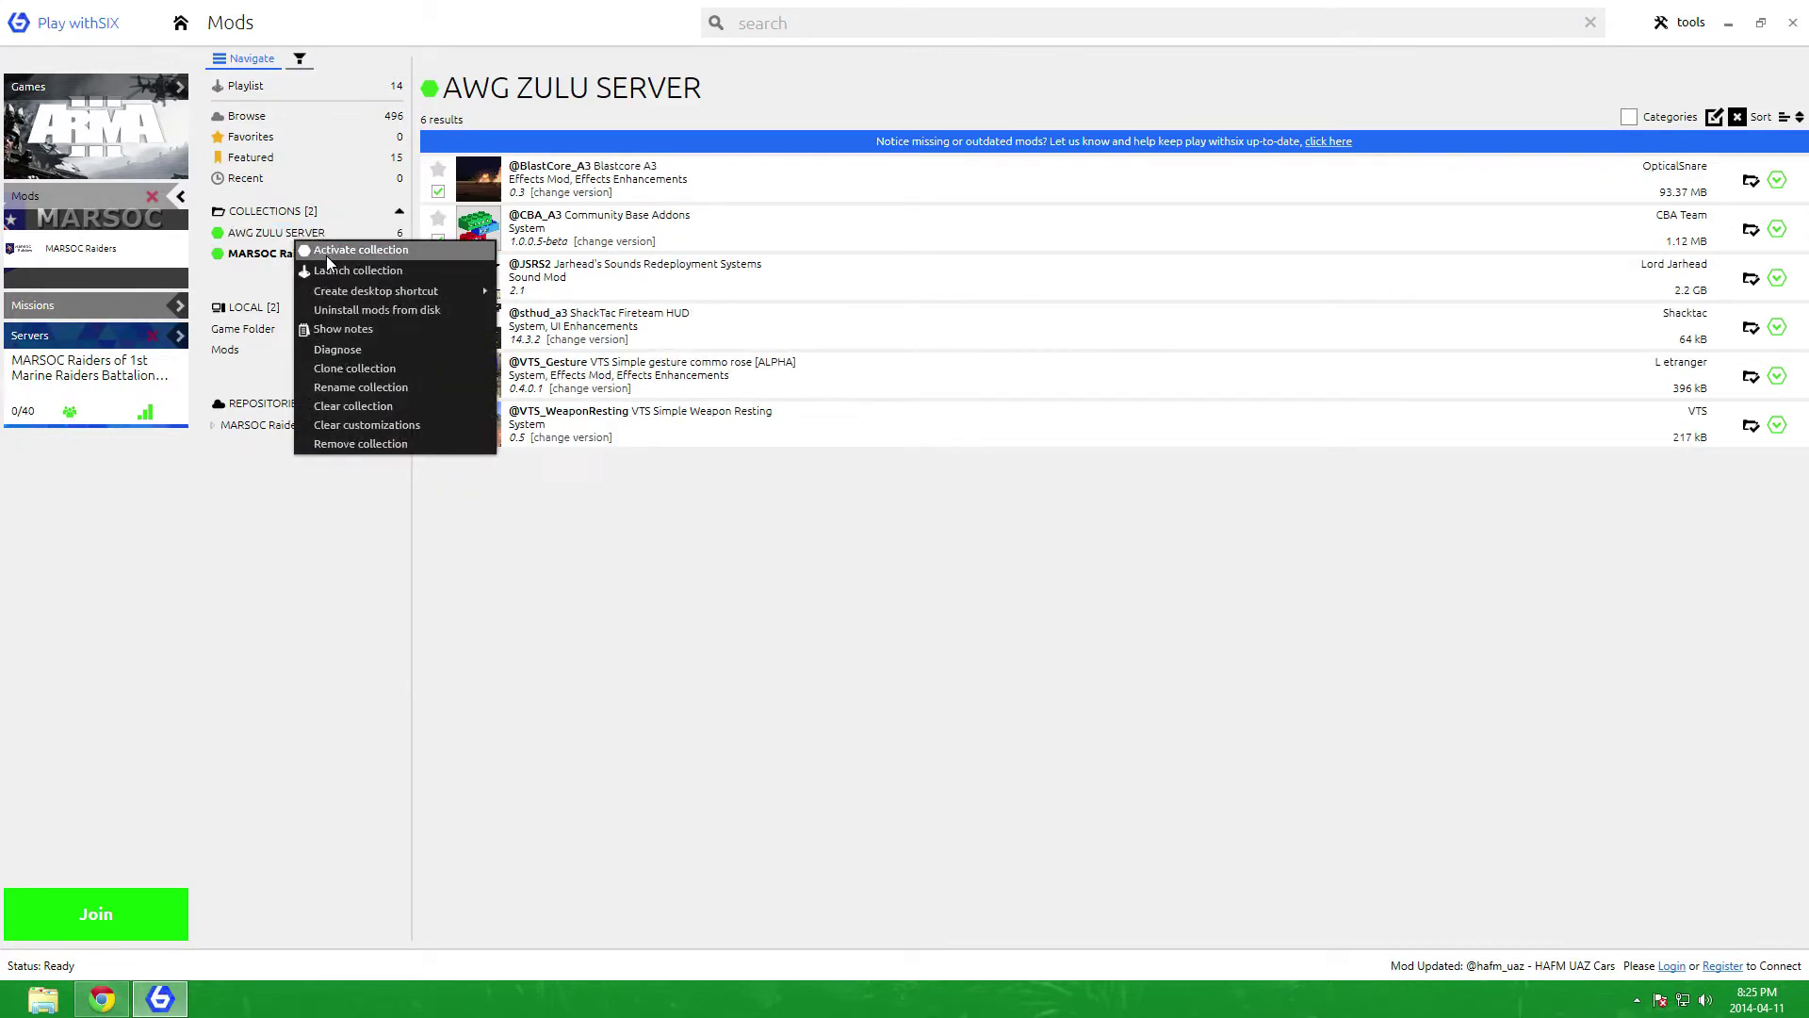
{"action": "left_click", "coordinate": [325, 268]}
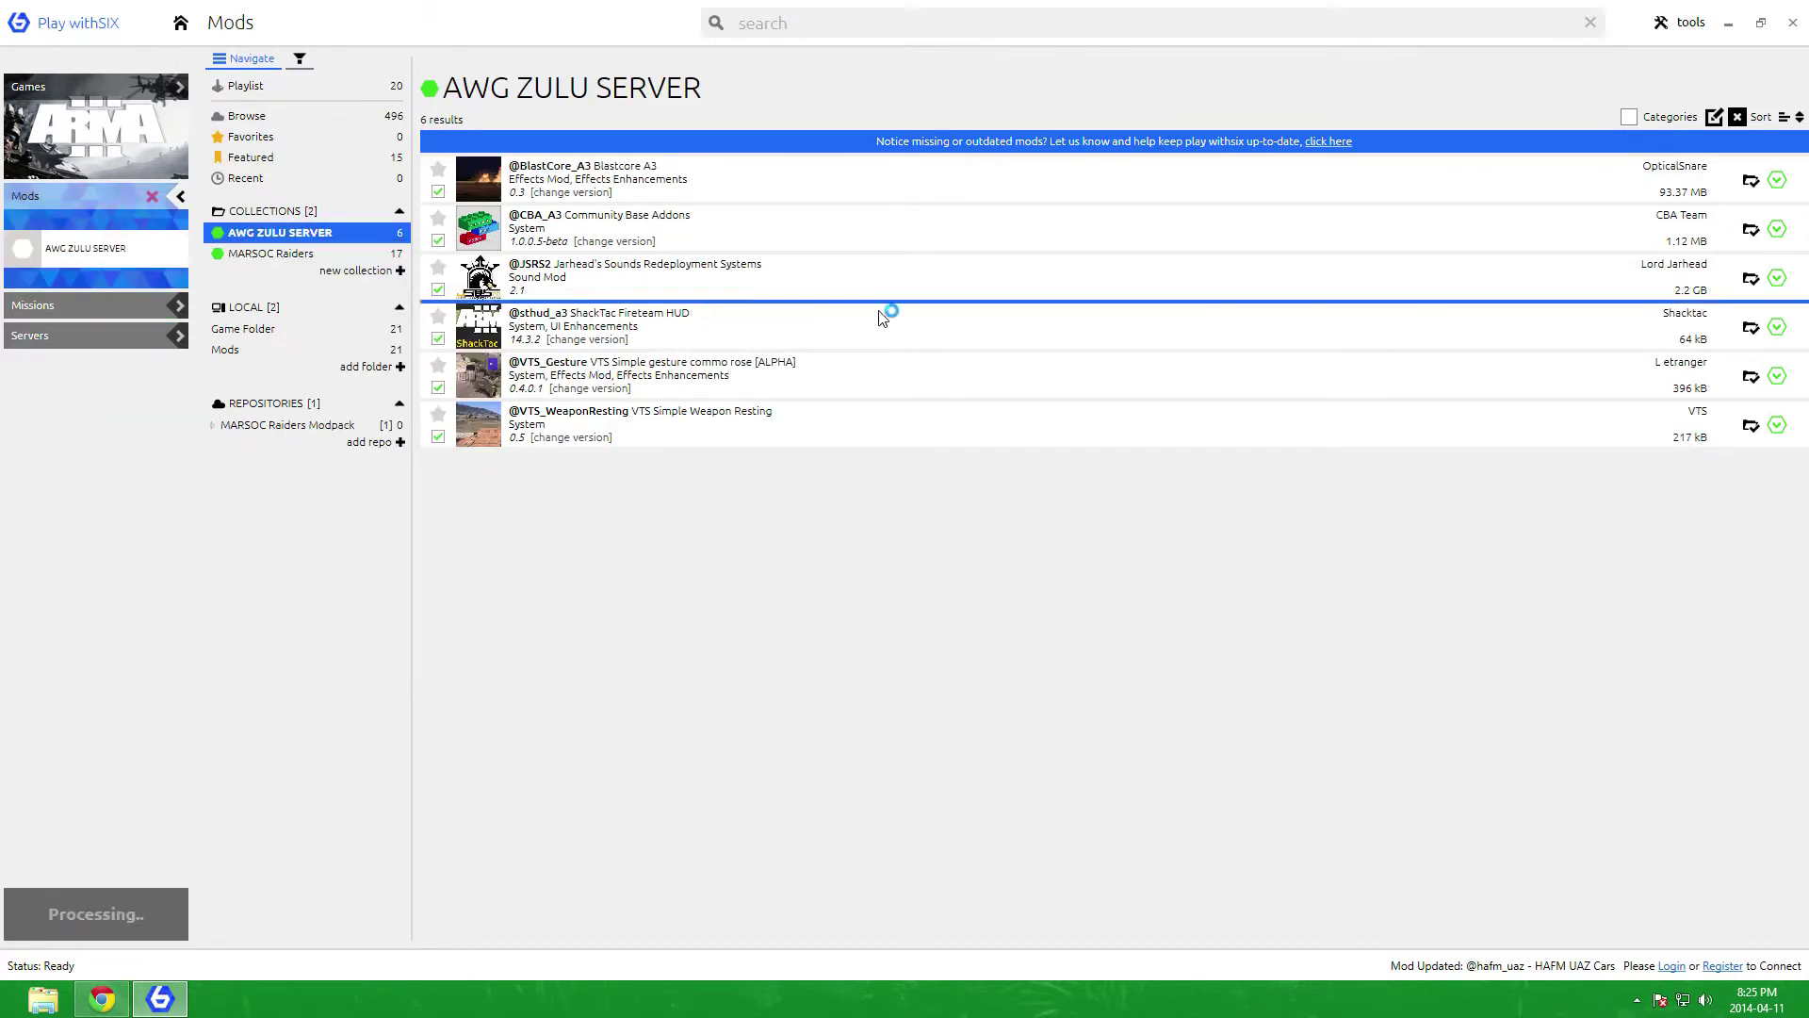
{"action": "left_click", "coordinate": [1729, 25]}
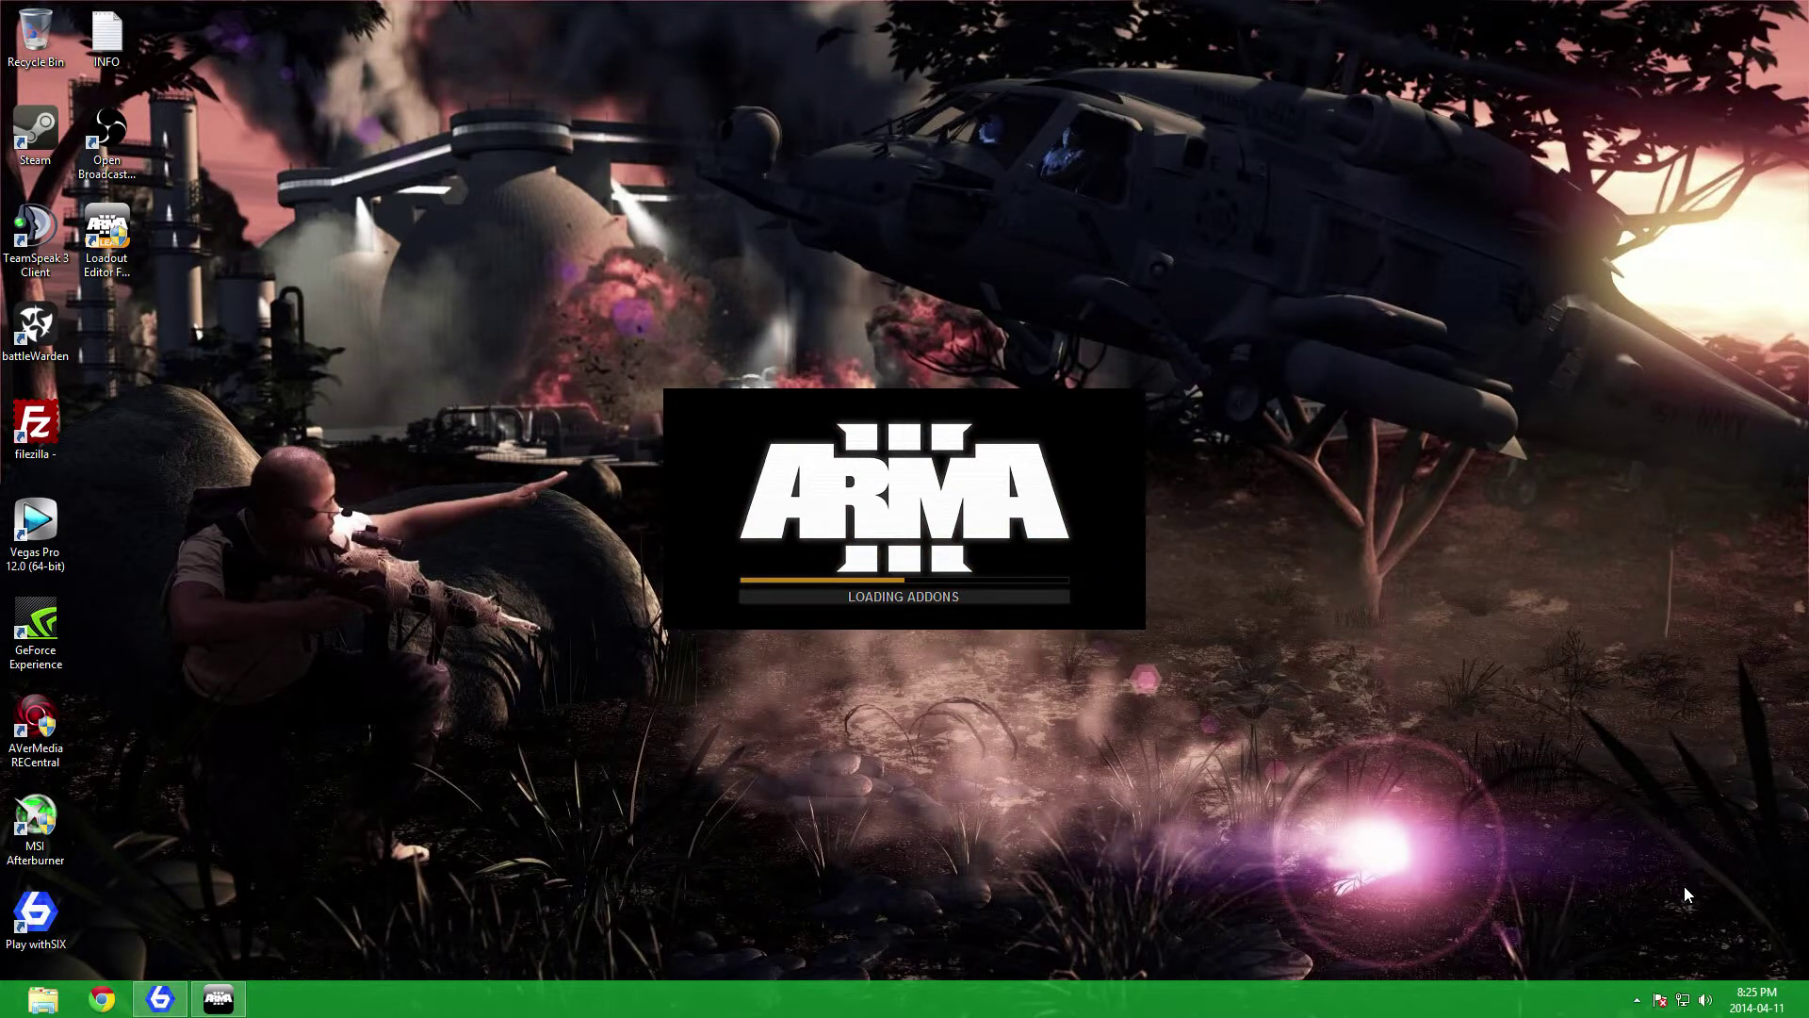
Step: Close the Play withSIX window and switch to the running ARMA 3 game
{"action": "left_click", "coordinate": [1638, 1001]}
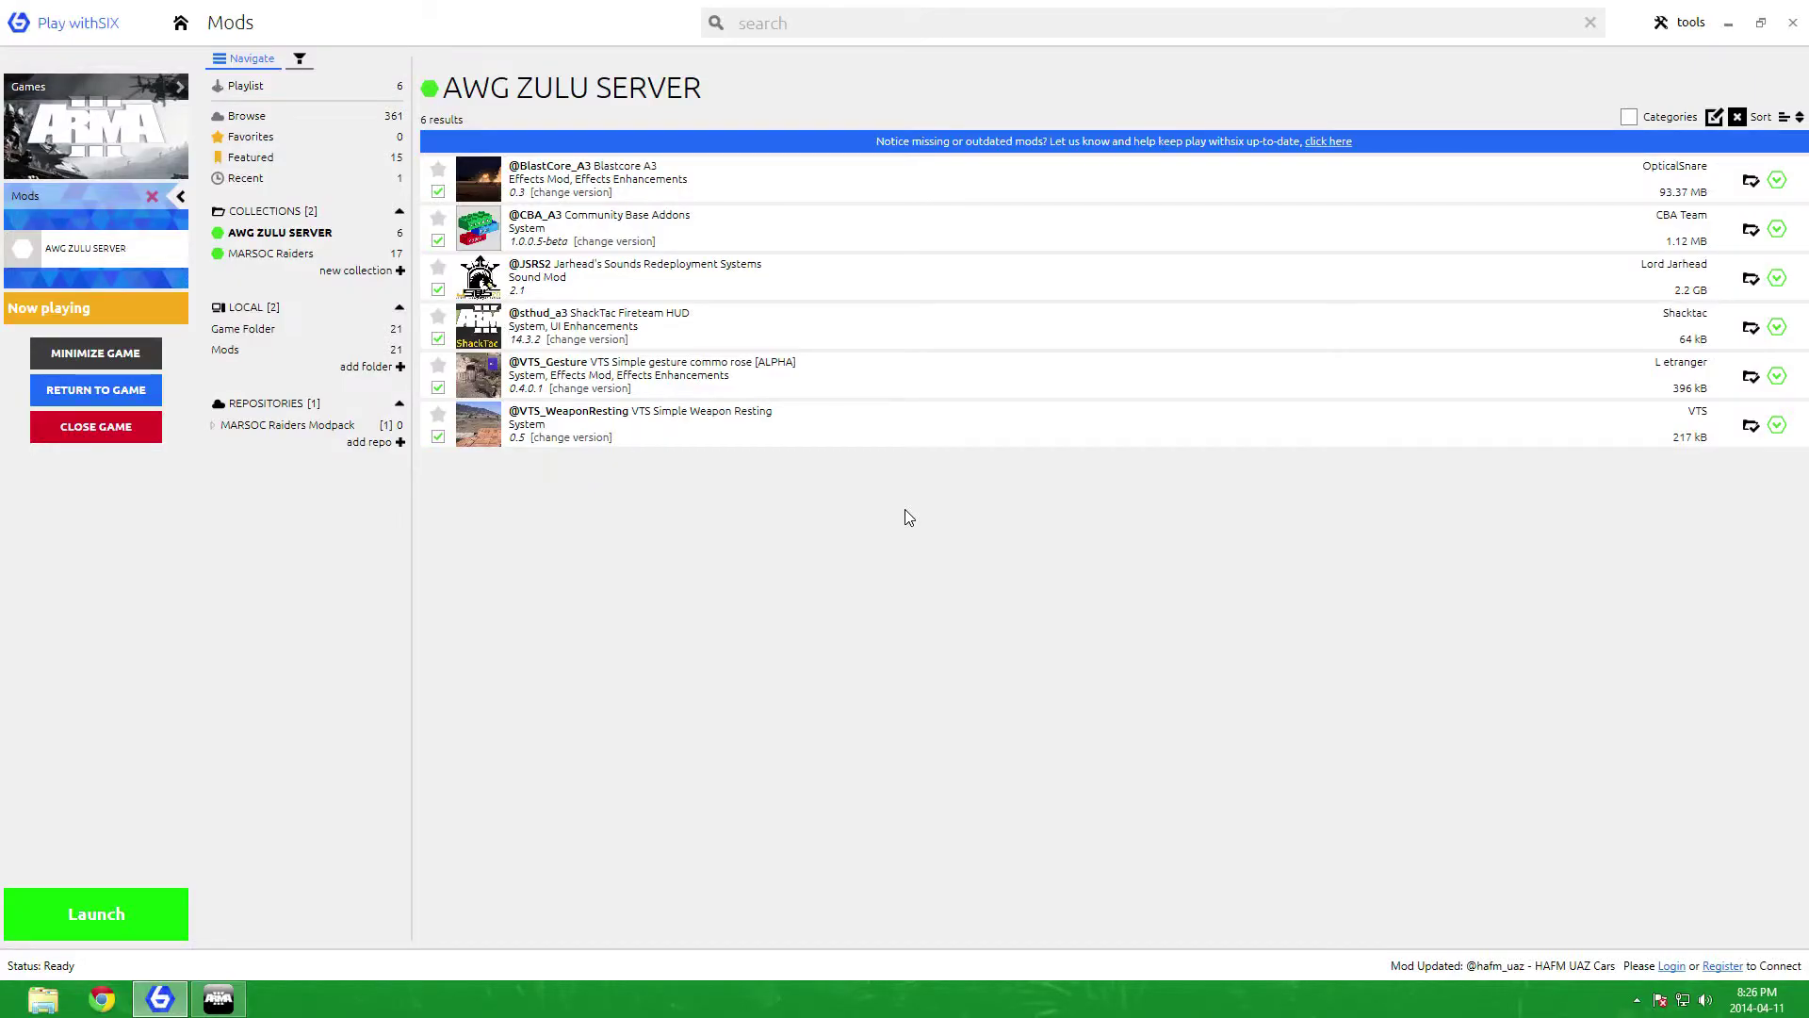
{"action": "left_click", "coordinate": [1794, 23]}
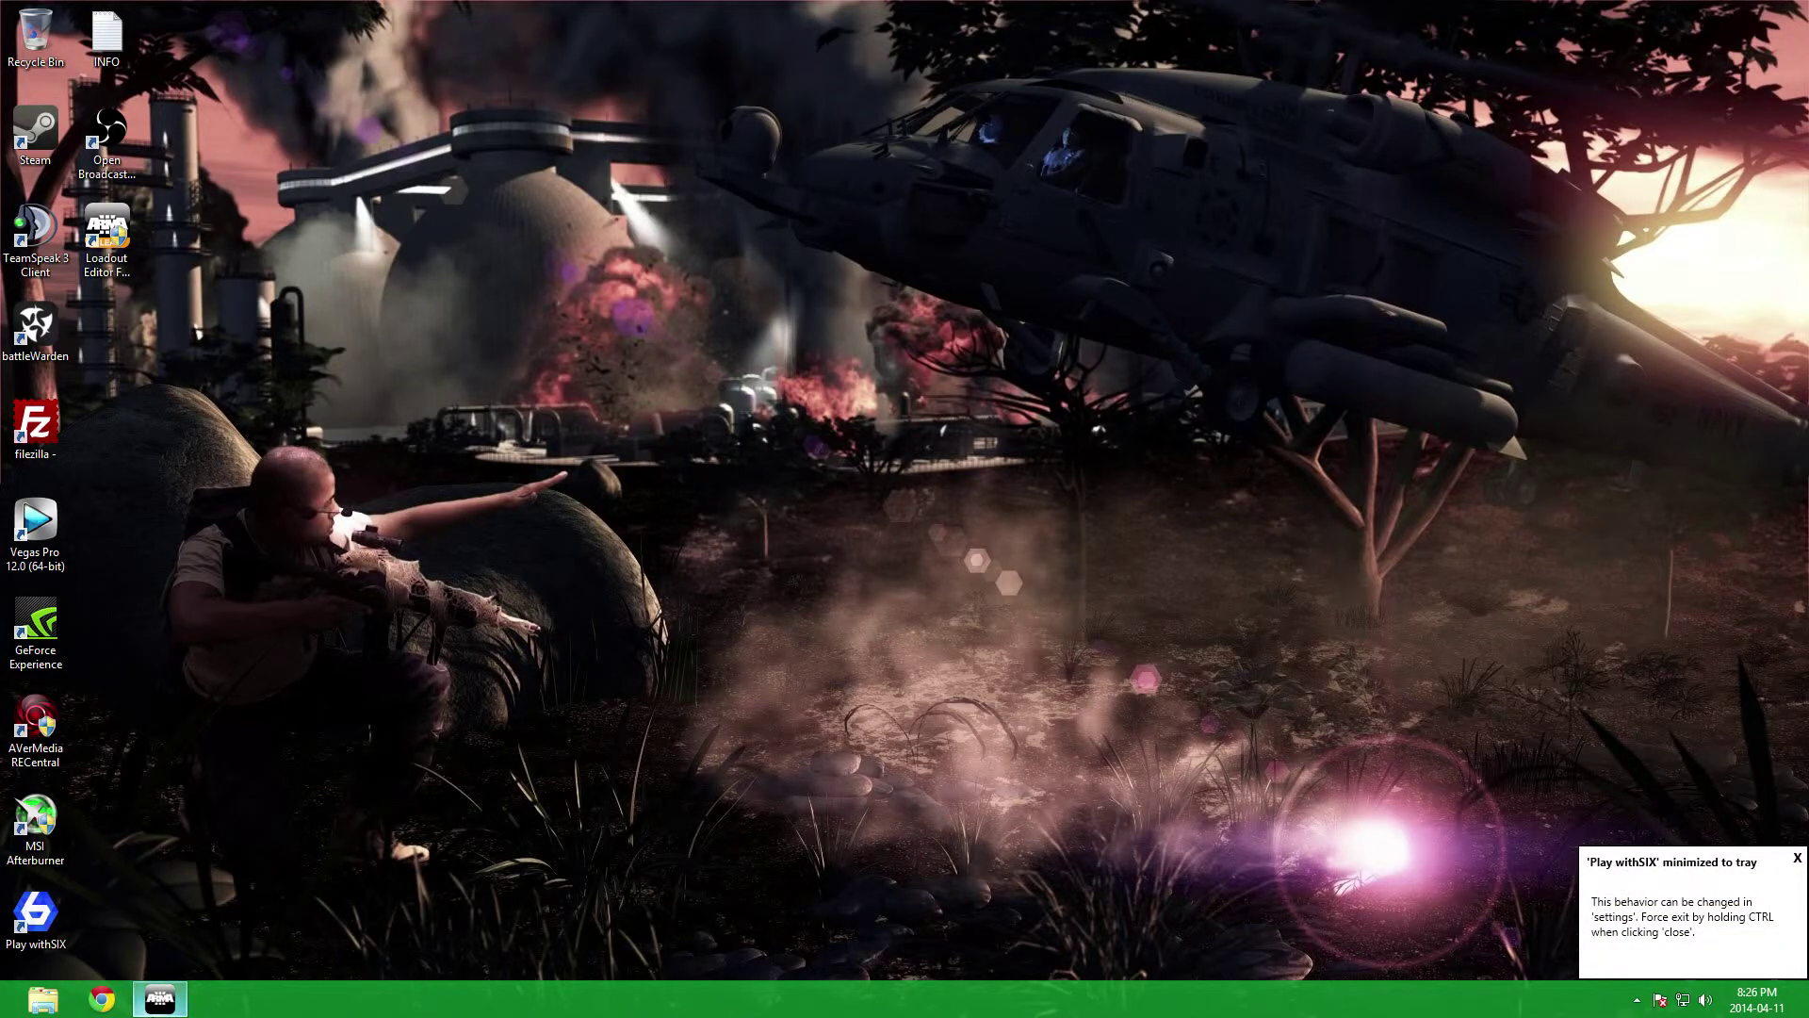
{"action": "key", "text": "alt+Tab"}
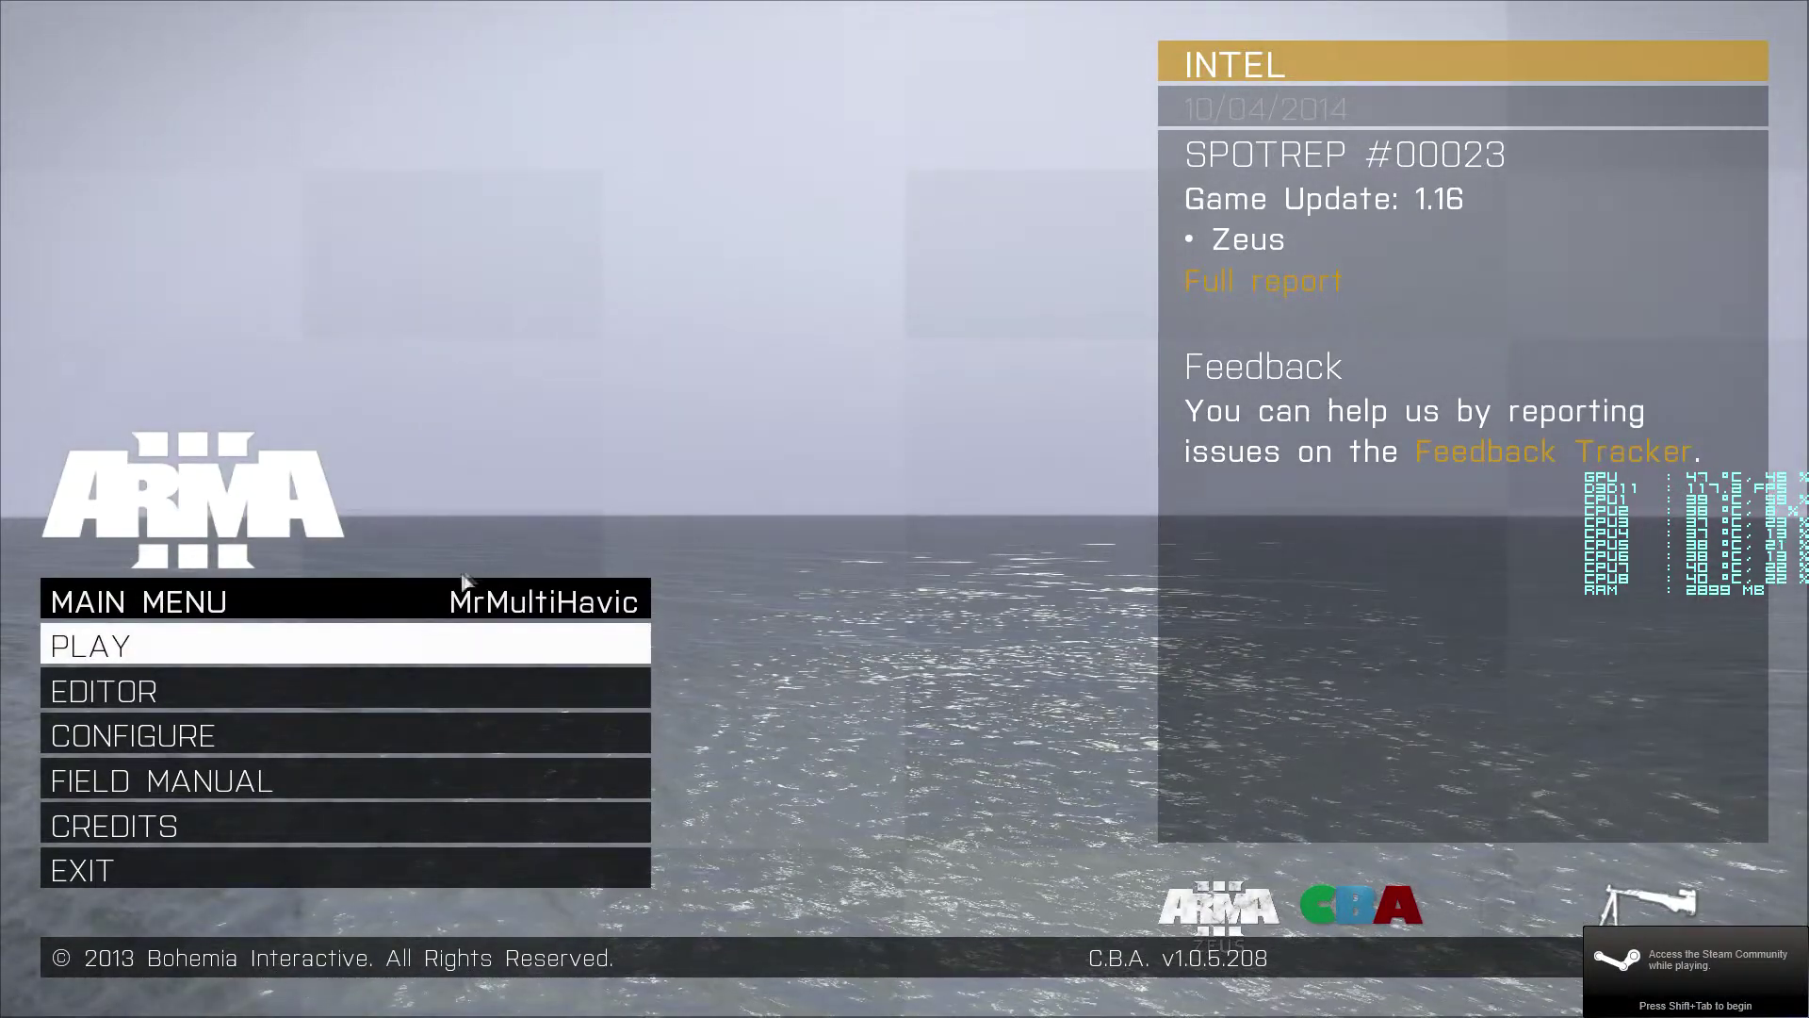
Step: Open the game's expansions list, look through the loaded mods from Arma 3 Zeus to VTS Gesture 1.0, and leave the list without changes
{"action": "left_click", "coordinate": [364, 744]}
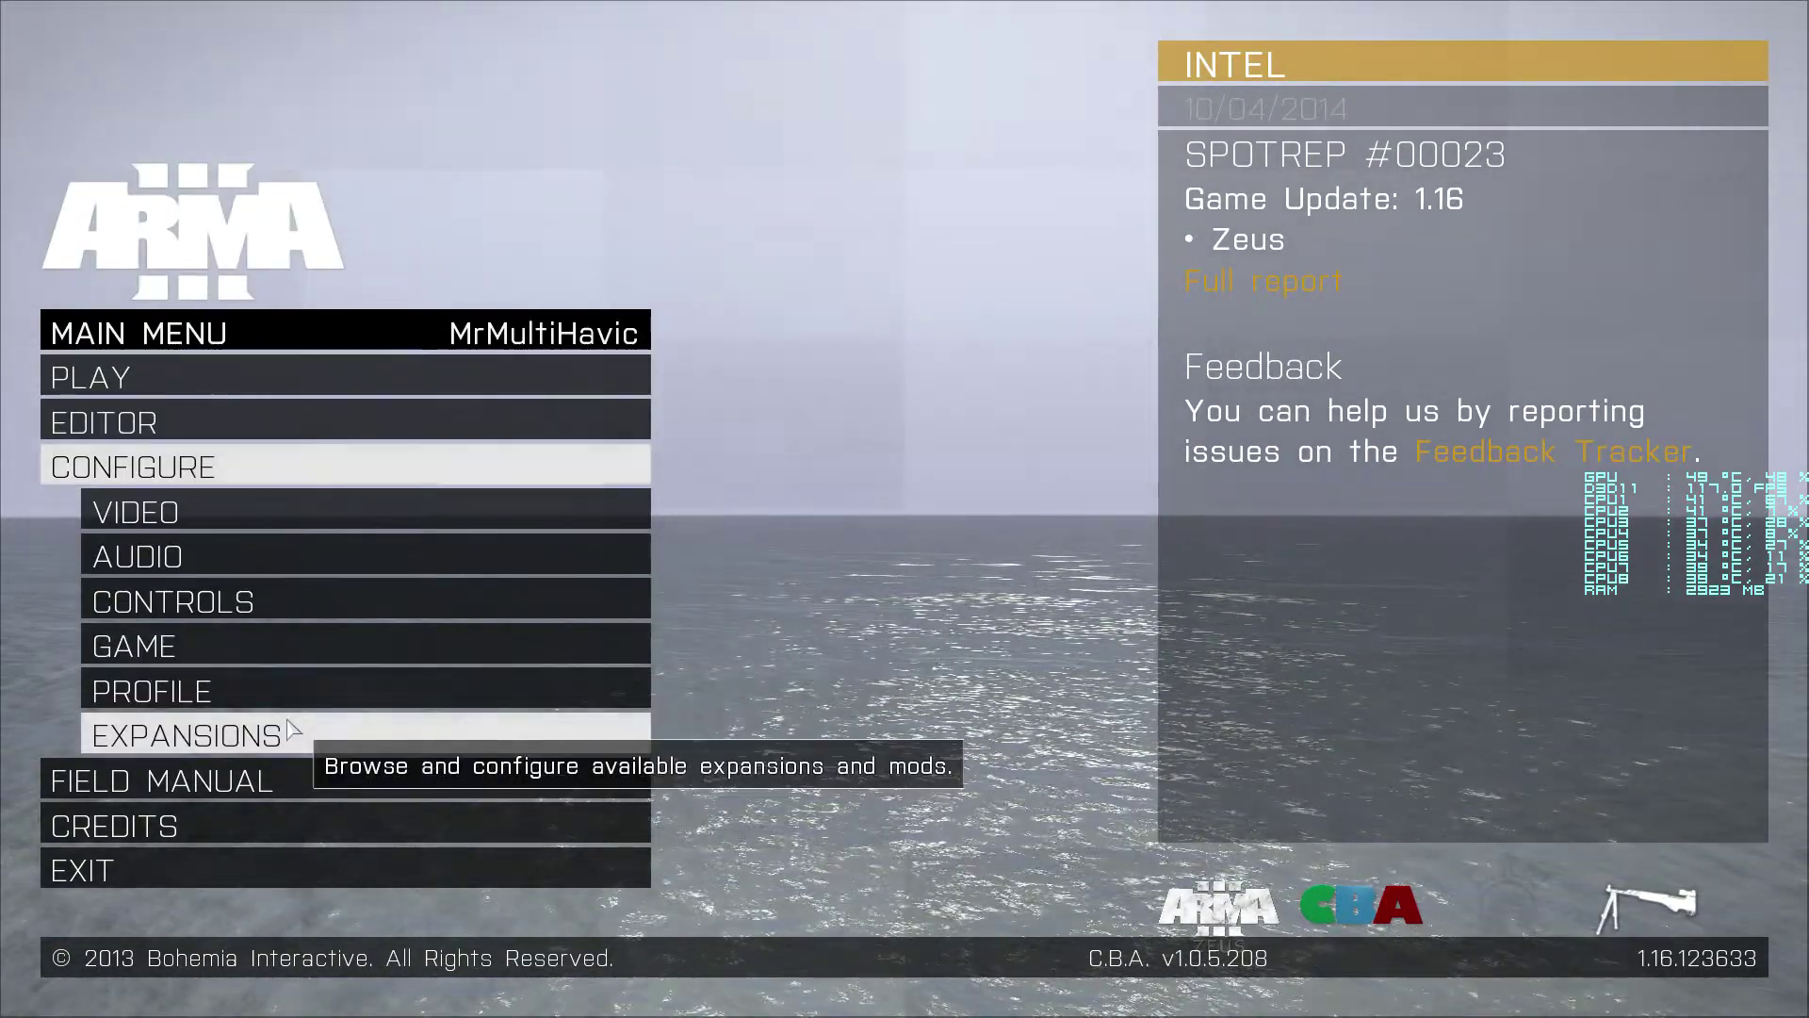
{"action": "left_click", "coordinate": [287, 733]}
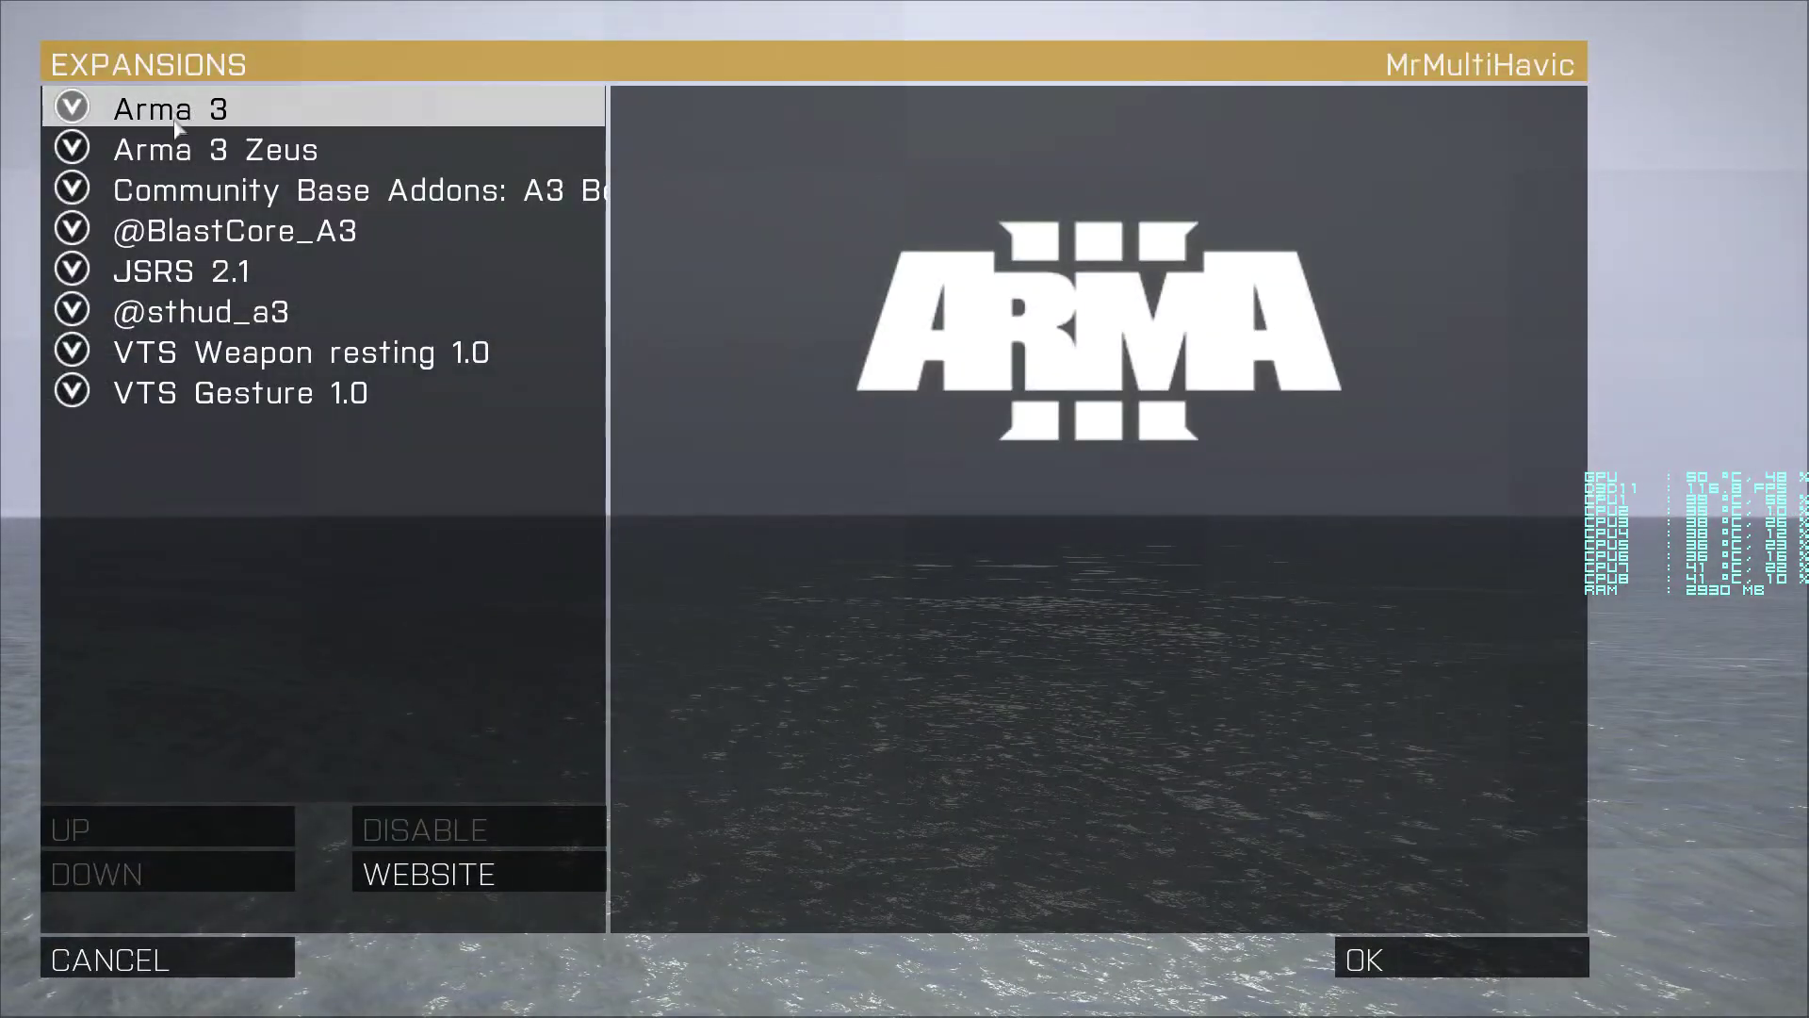
{"action": "left_click", "coordinate": [193, 149]}
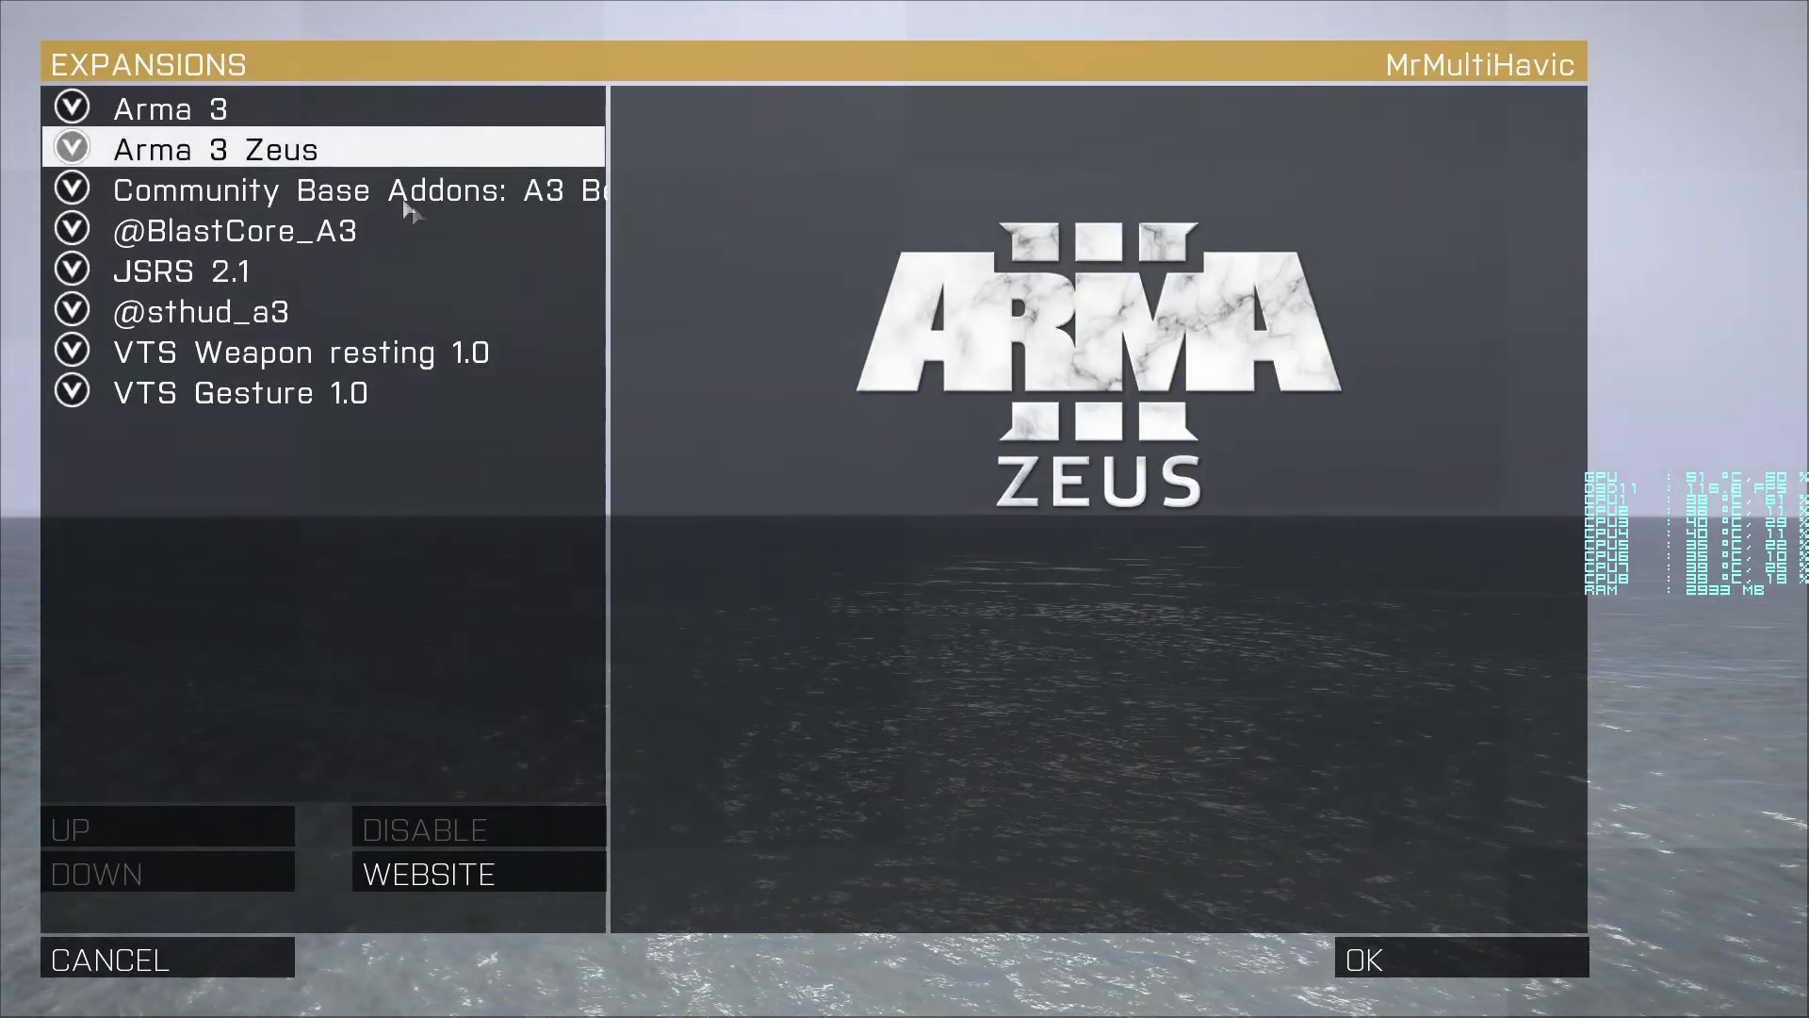
{"action": "left_click", "coordinate": [240, 198]}
{"action": "left_click", "coordinate": [221, 231]}
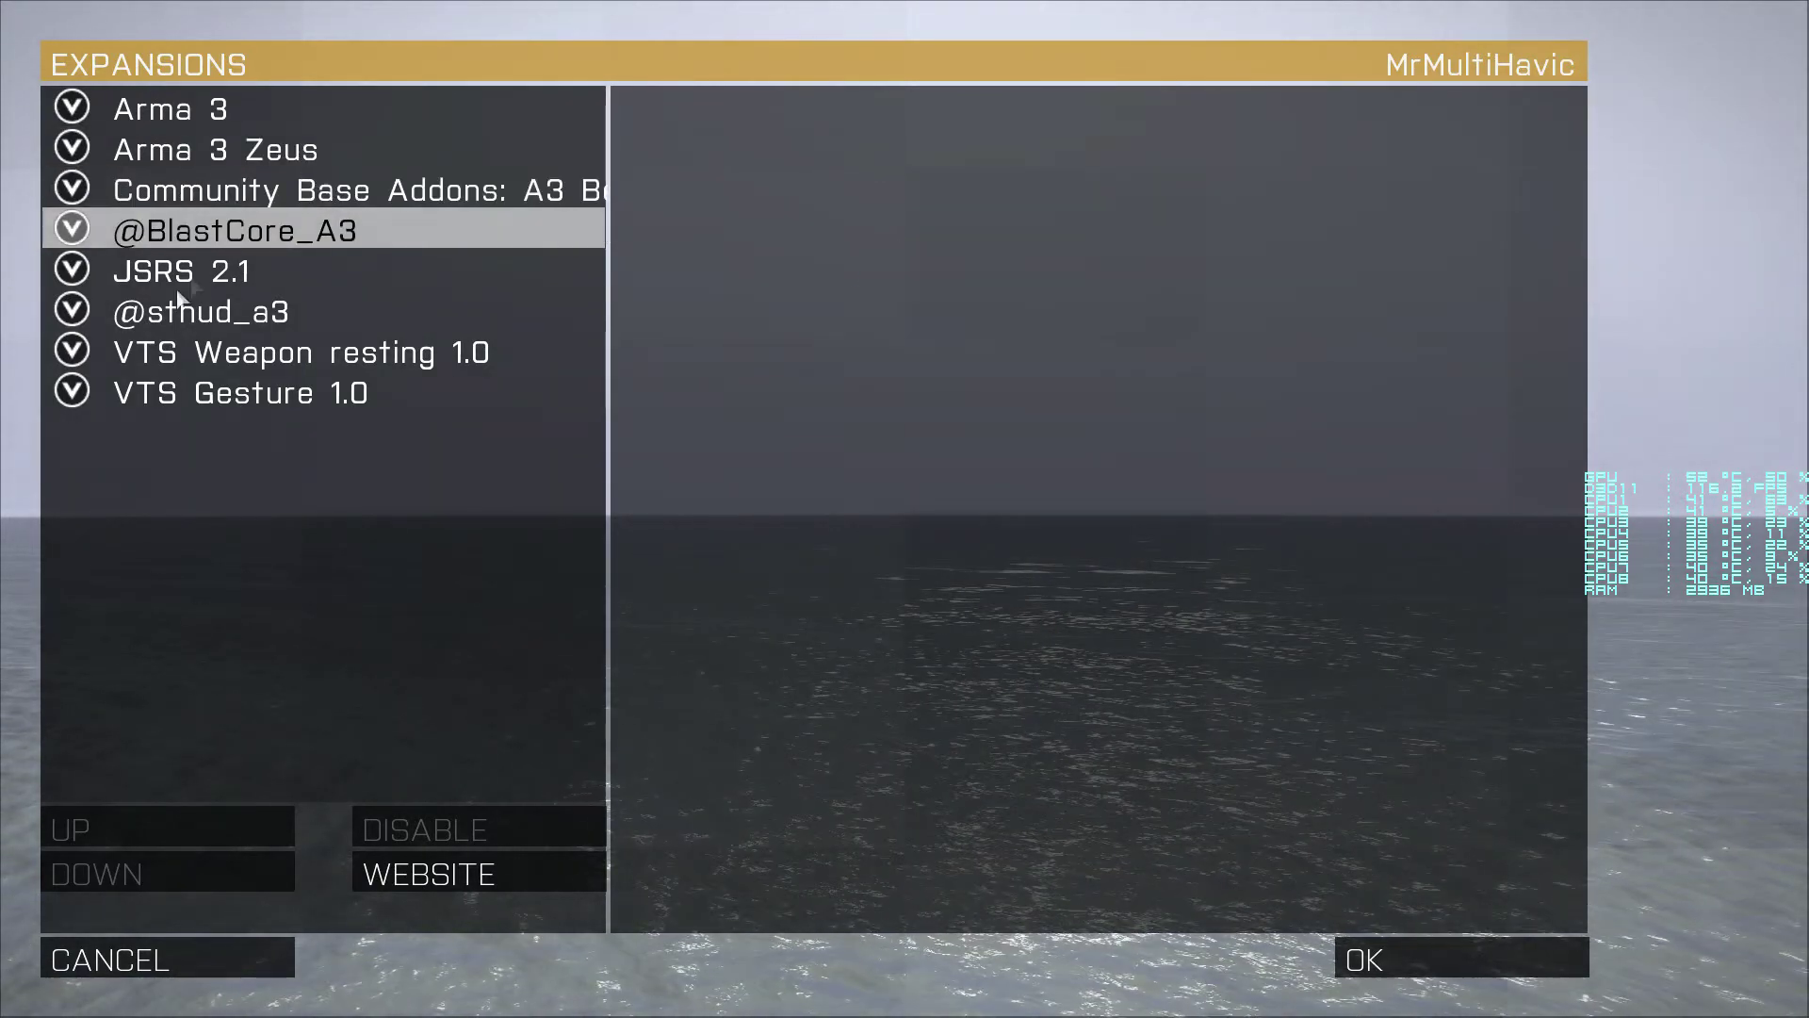
{"action": "left_click", "coordinate": [188, 312]}
{"action": "left_click", "coordinate": [179, 273]}
{"action": "left_click", "coordinate": [188, 312]}
{"action": "left_click", "coordinate": [198, 352]}
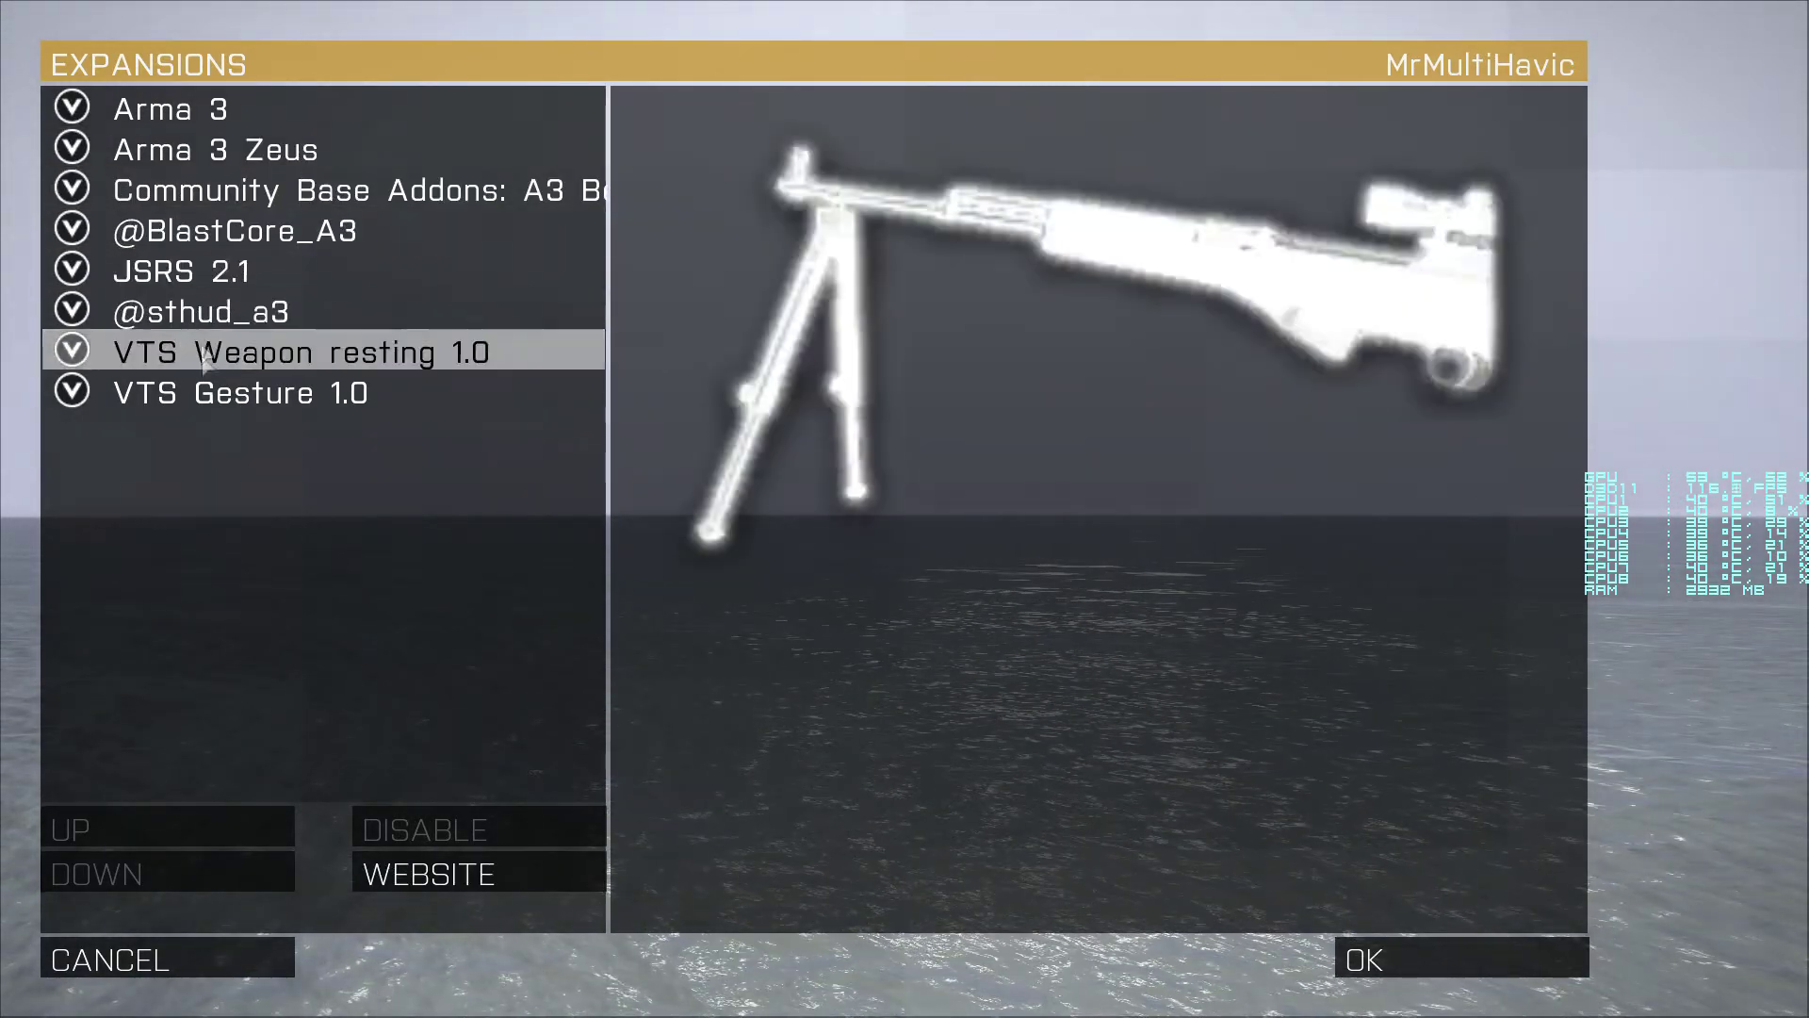
{"action": "left_click", "coordinate": [377, 391]}
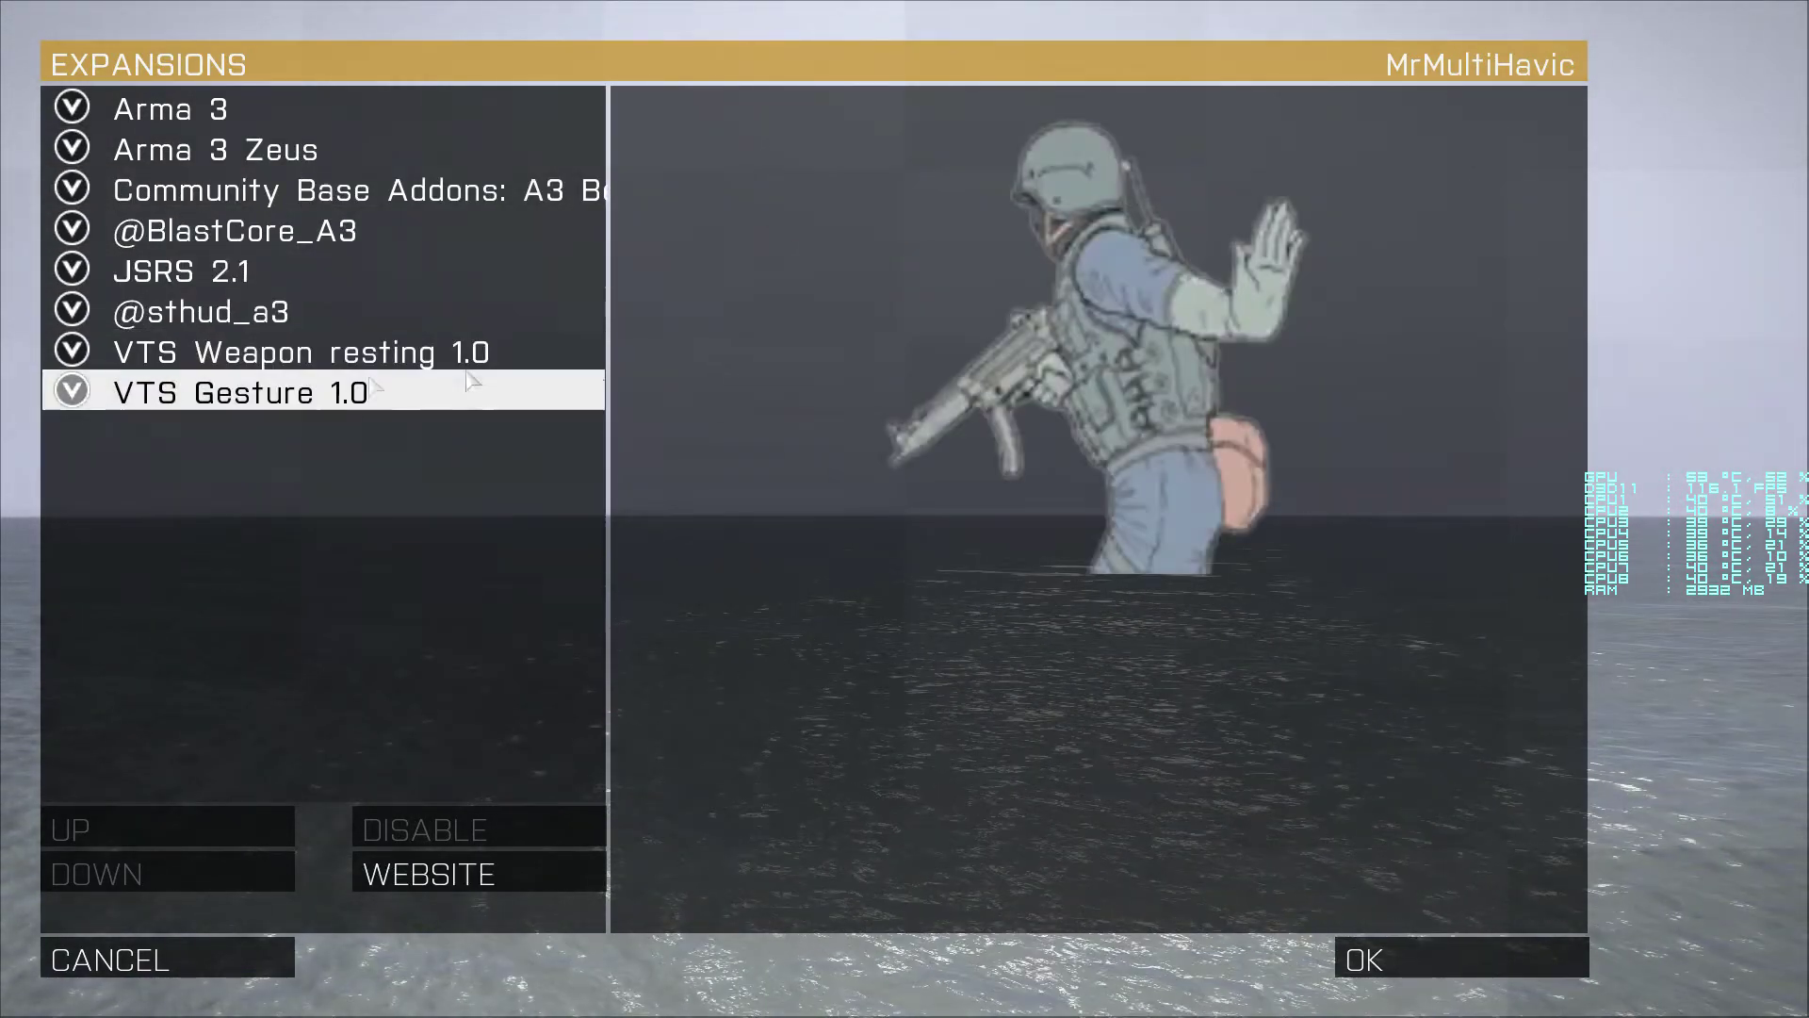
{"action": "left_click", "coordinate": [151, 966]}
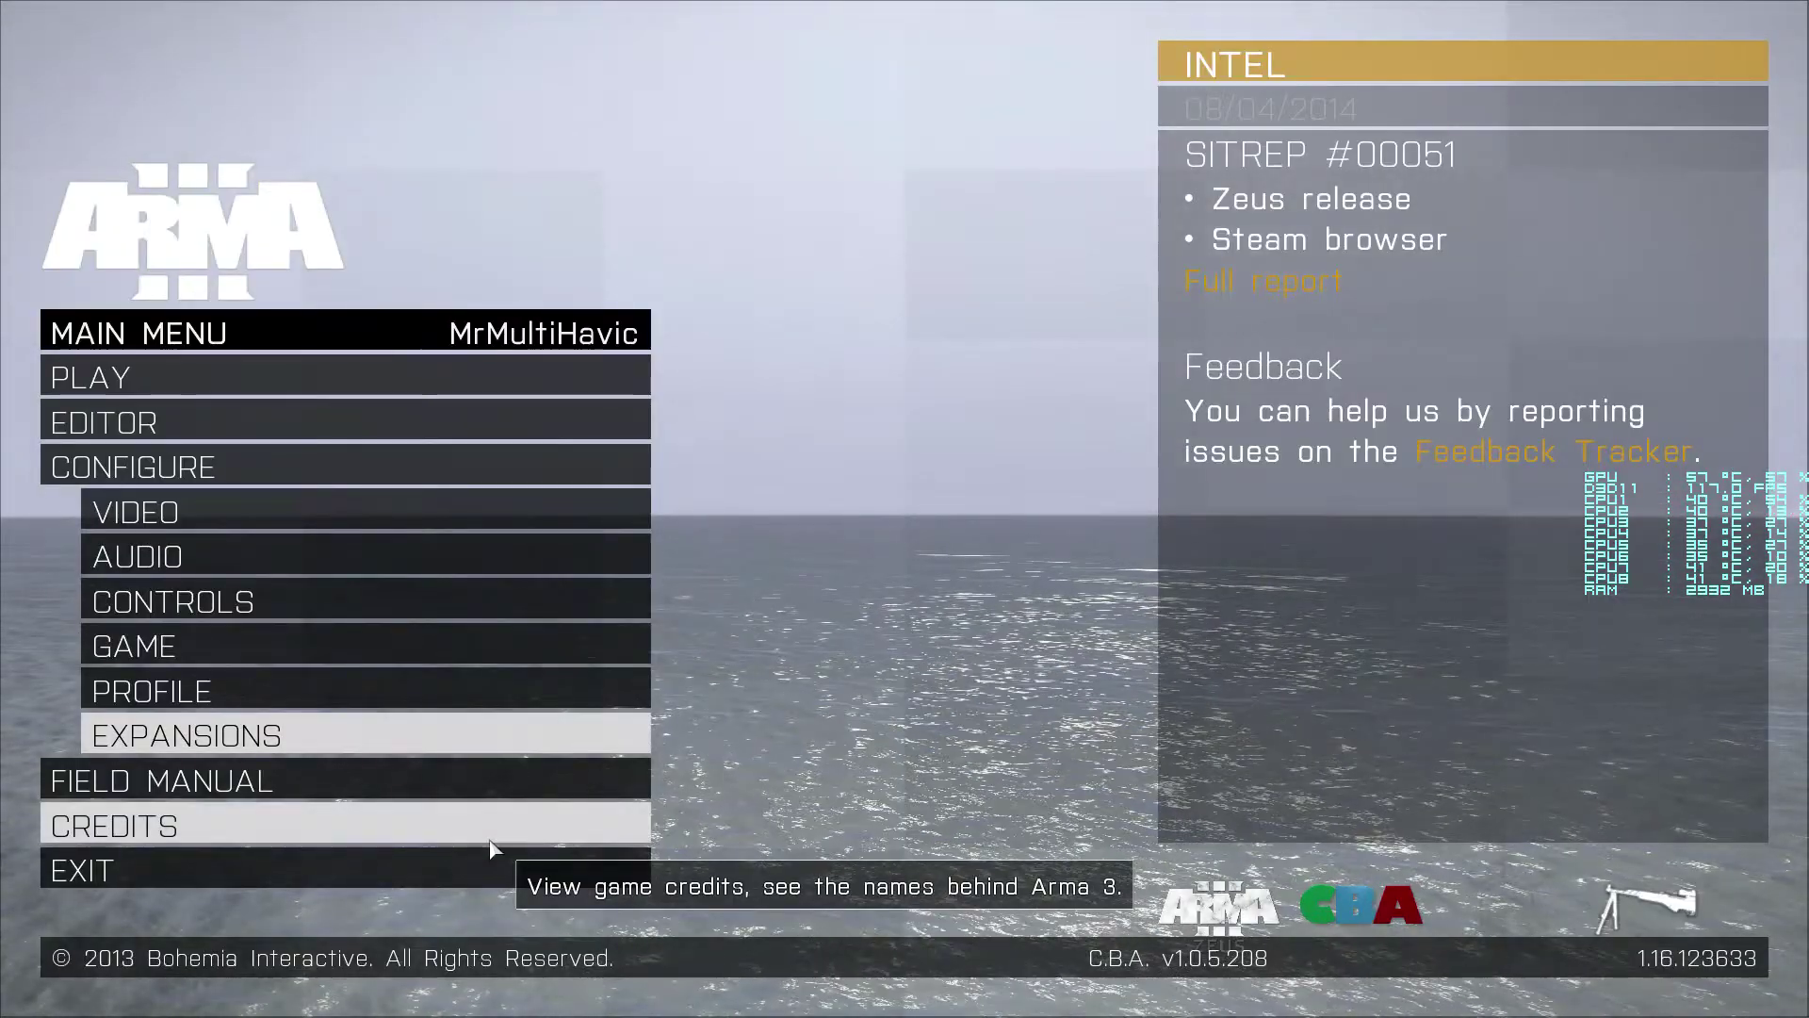